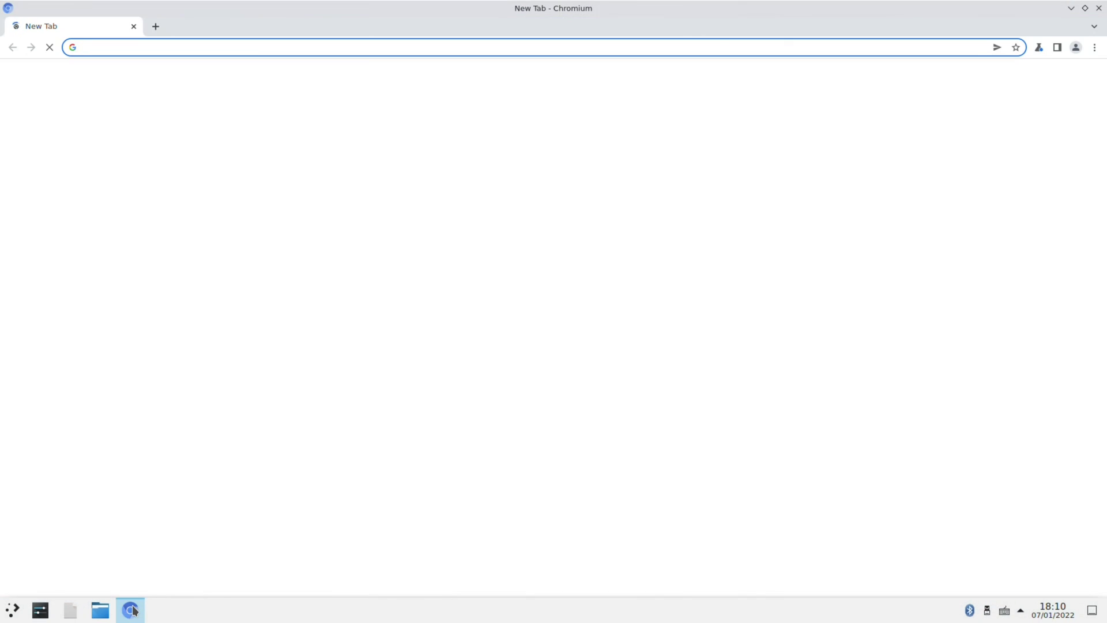
- Search Google in Chromium for 'armbian download' using the autocomplete suggestion
mouse_move(132, 610)
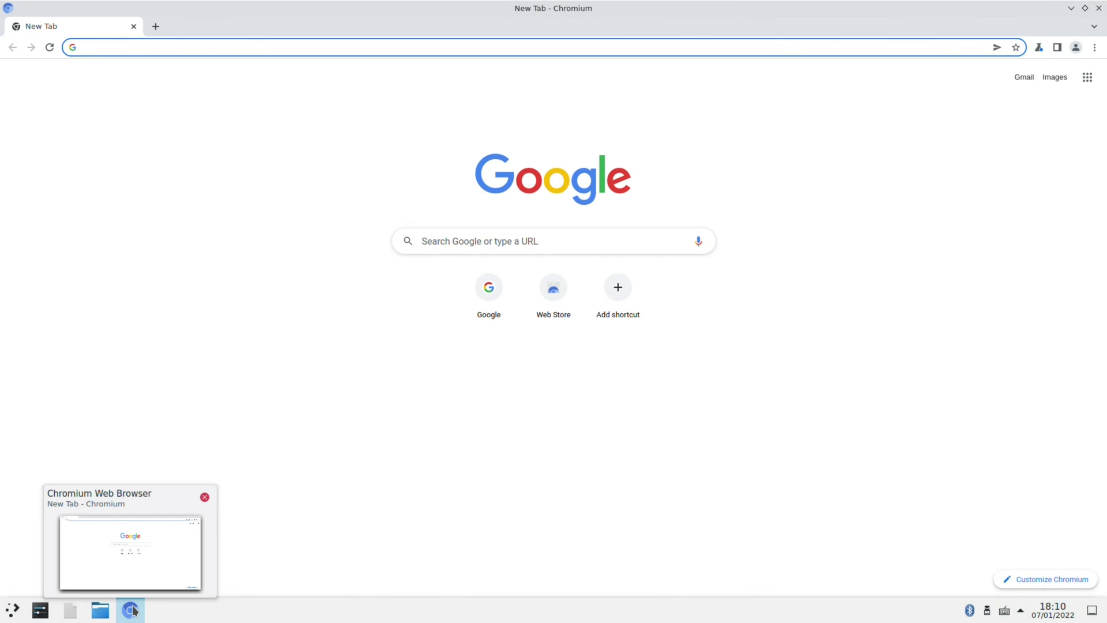
left_click(490, 294)
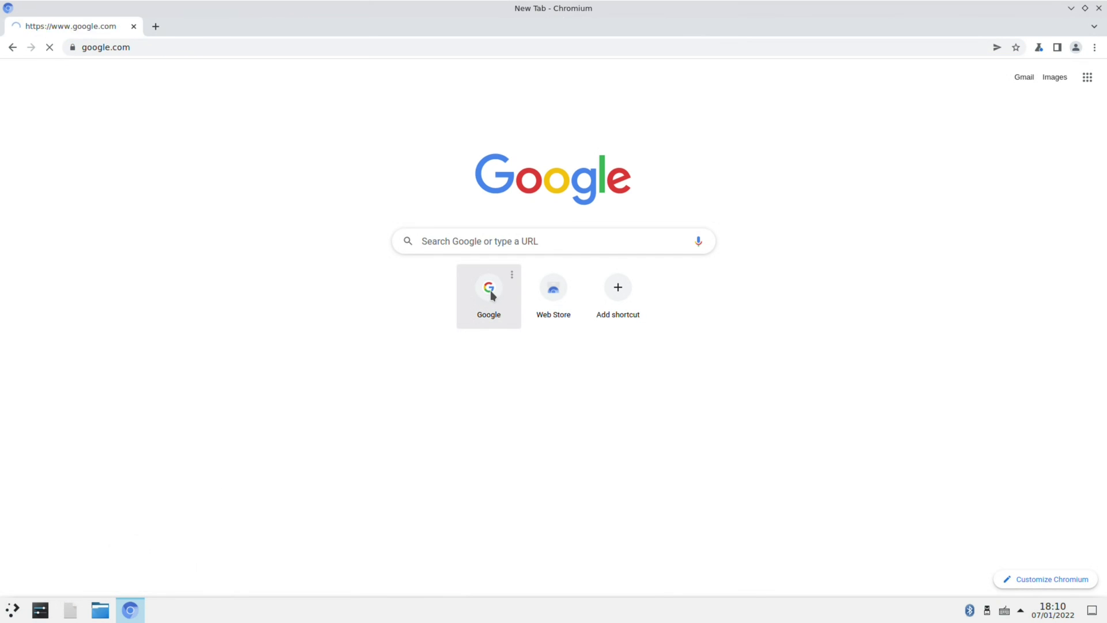
type("a")
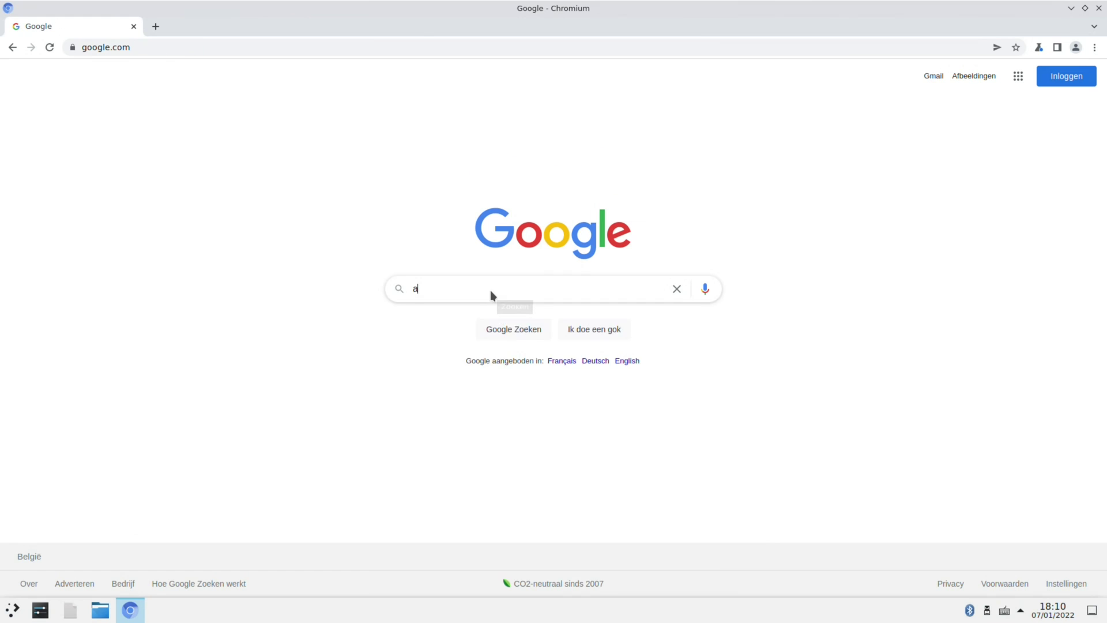
type("rmbian ")
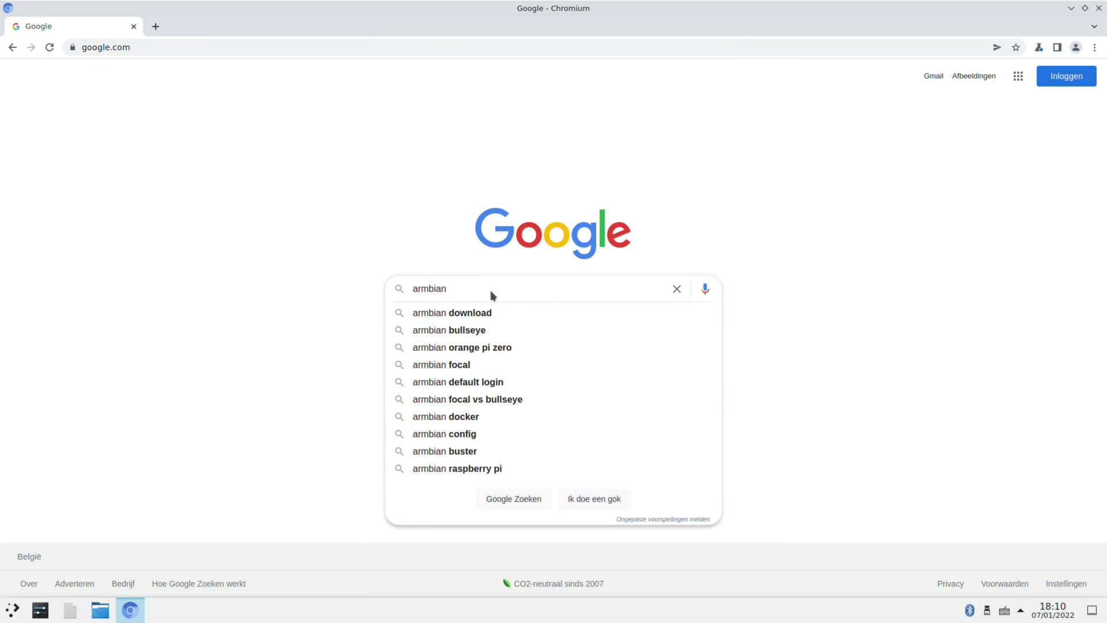
type("d")
key("Down")
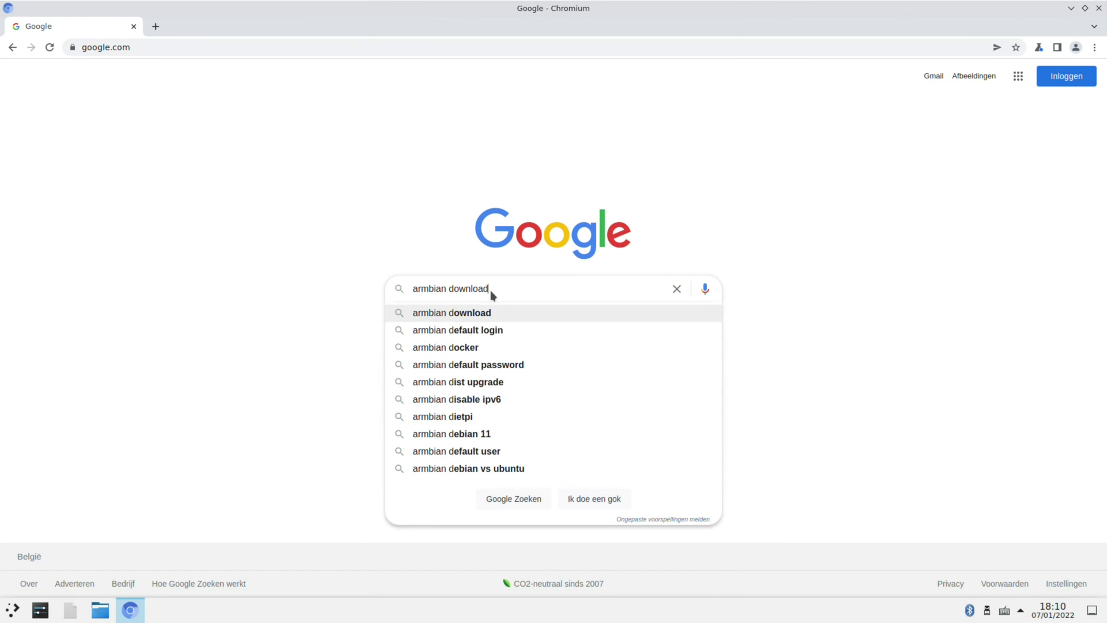
key("Return")
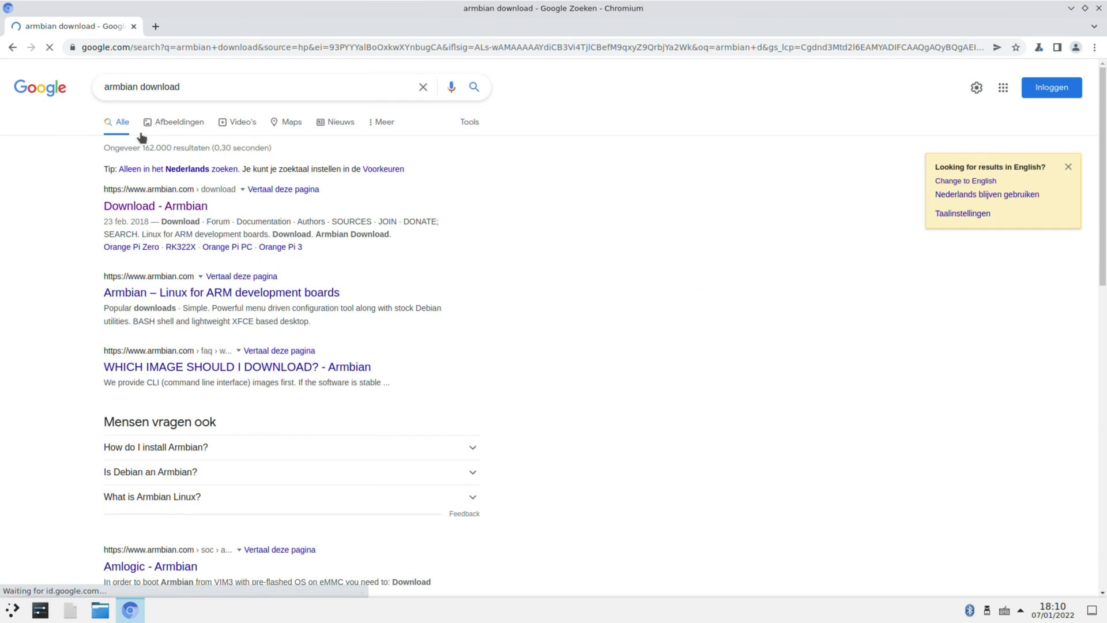
- Open the Armbian download page and scroll down to the Nanopi M4 V2 board
left_click(173, 206)
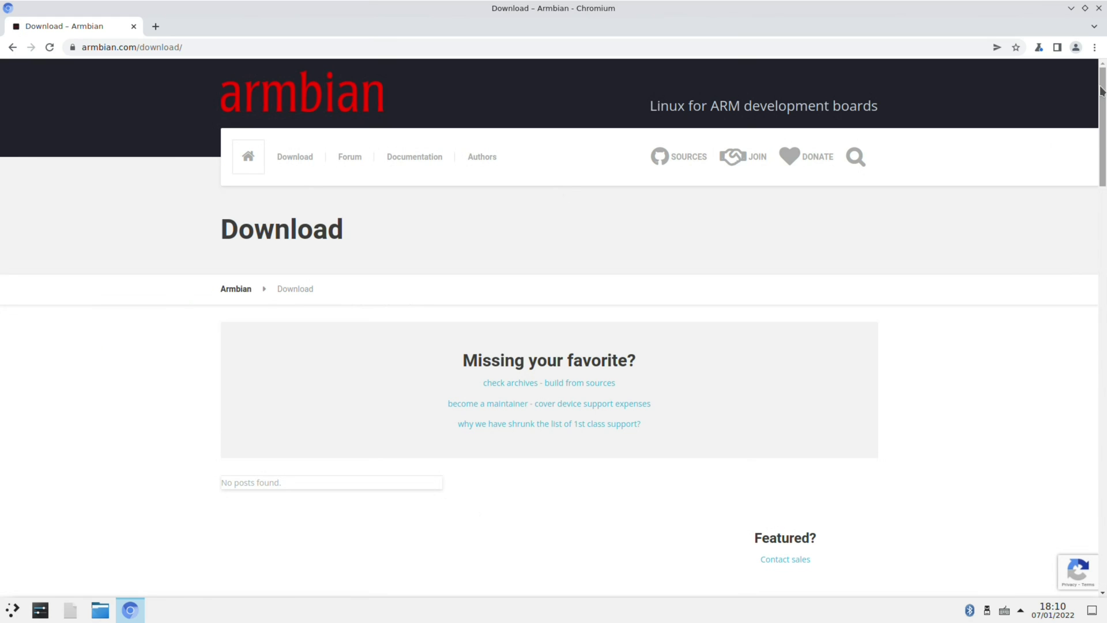
scroll(1084, 183, "down", 5)
scroll(1084, 183, "down", 7)
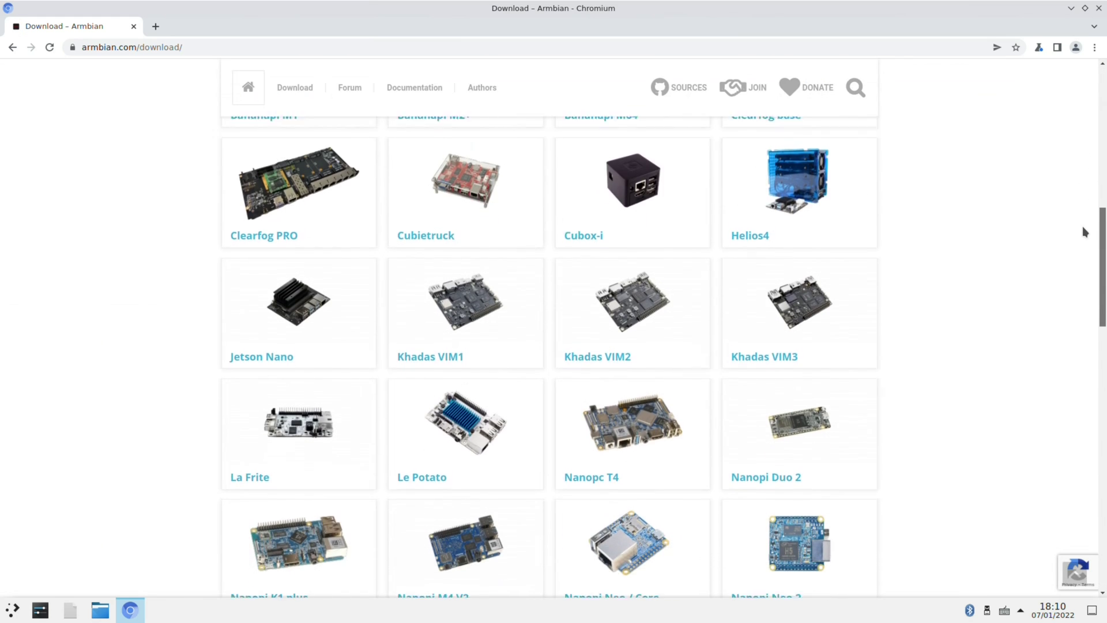
scroll(1087, 248, "down", 1)
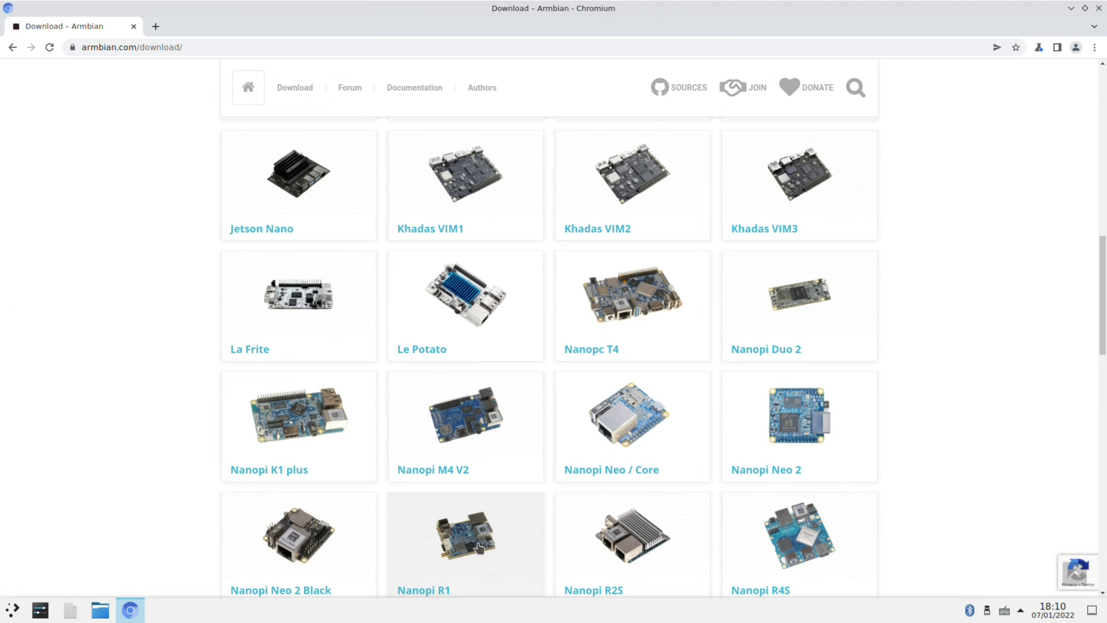
- Open the Nanopi M4 V2 page and download the Jammy xfce desktop test build image
left_click(473, 431)
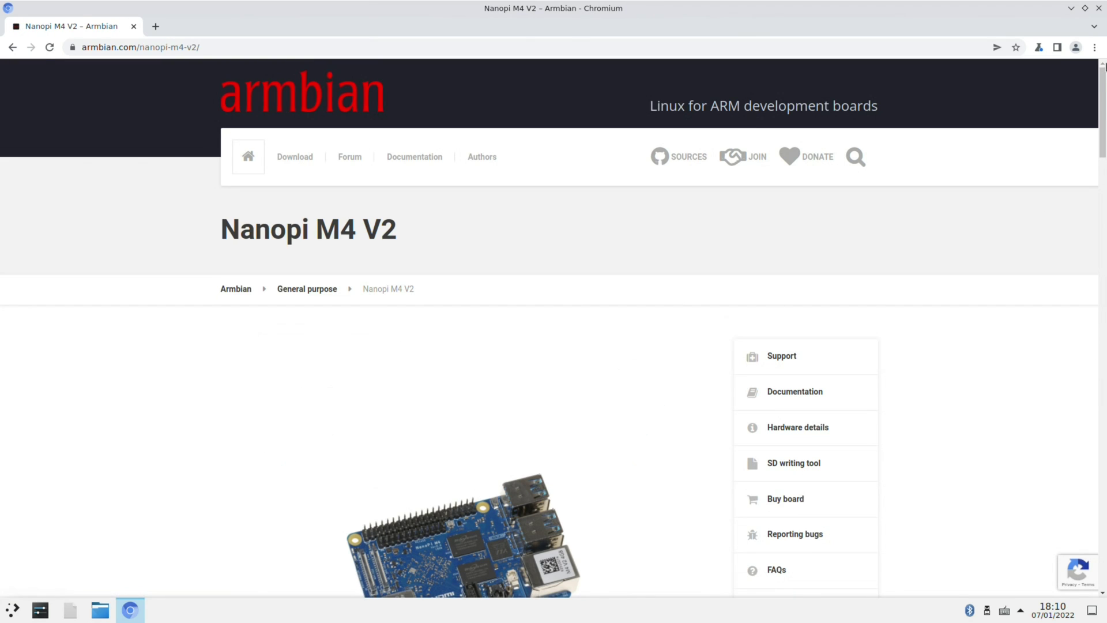
scroll(1103, 134, "down", 5)
left_click_drag(1104, 134, 1104, 491)
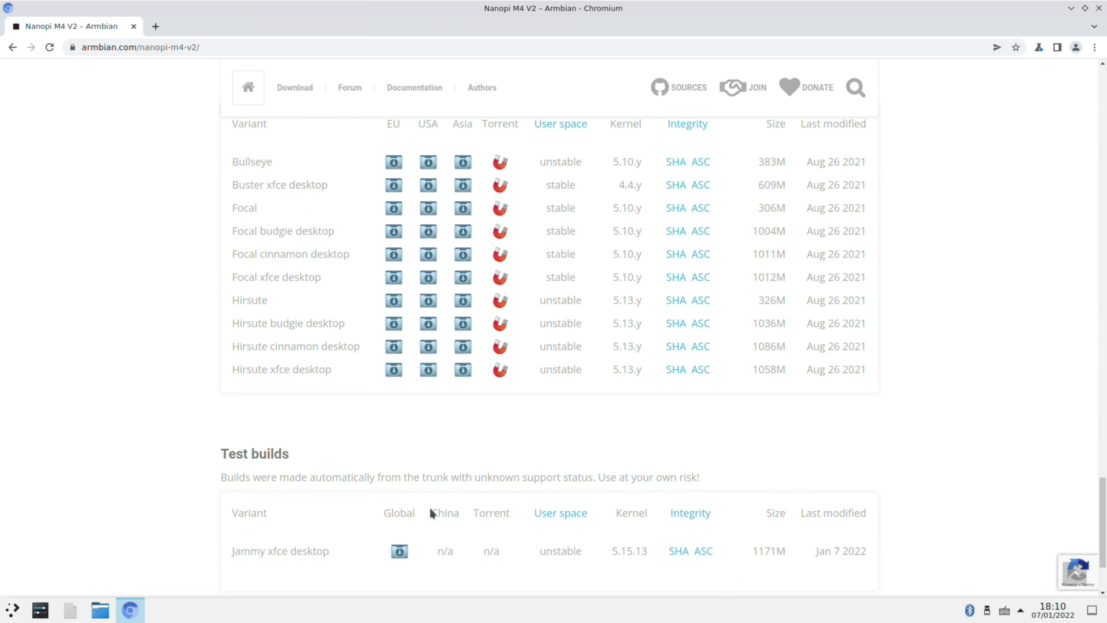
left_click(400, 552)
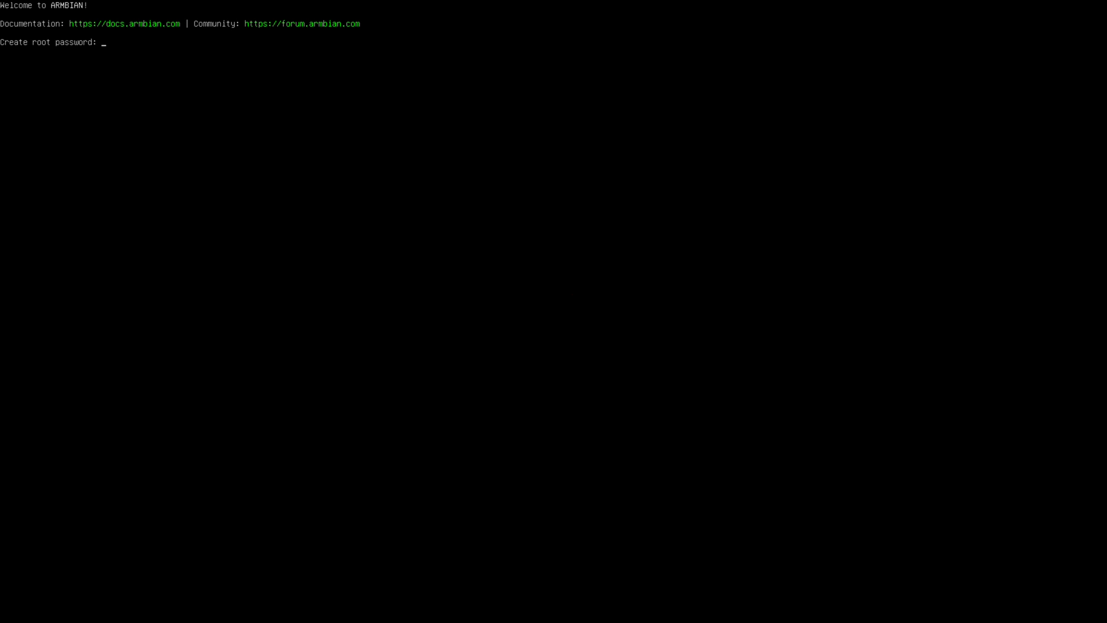
- Set the root password, choose bash as the shell, and enter the new username
type("*******")
key("Return")
type("******")
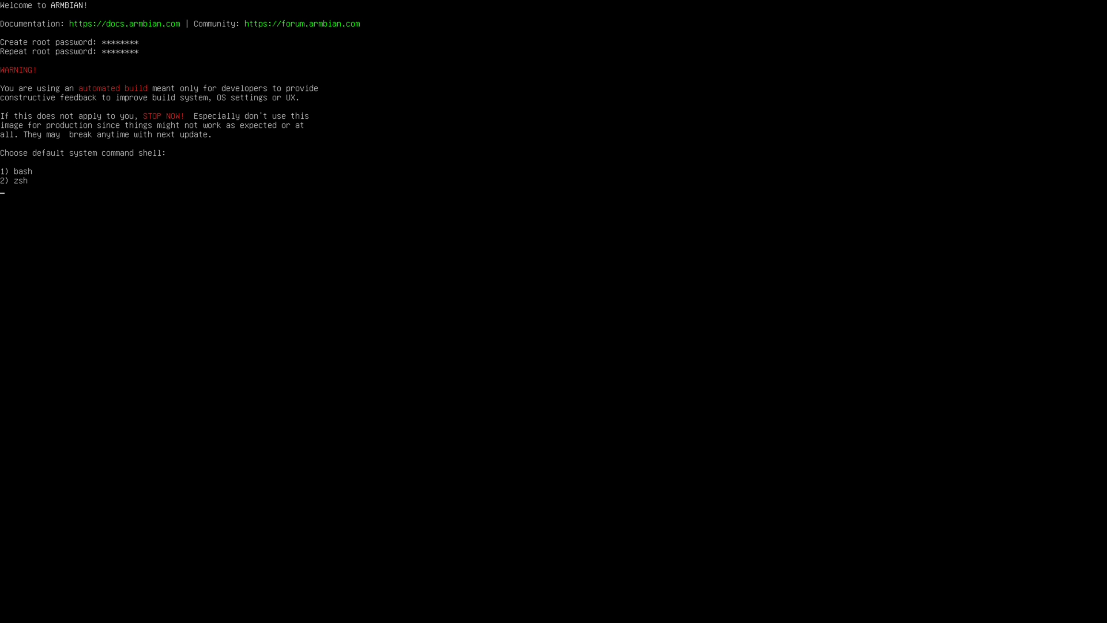
type("1")
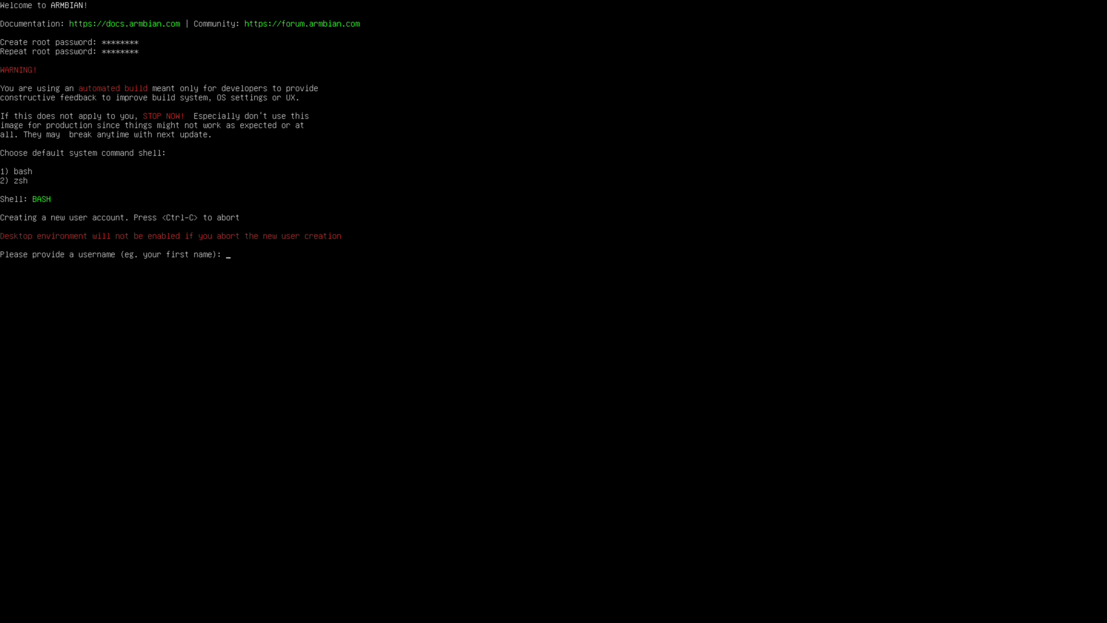
type("nicod")
key("Return")
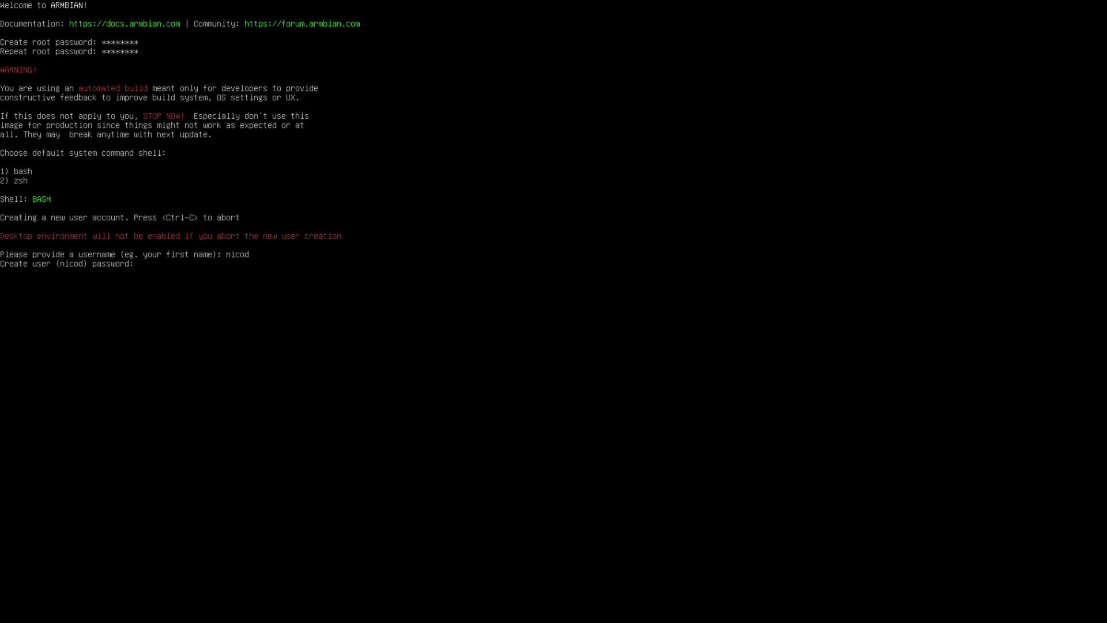
- Enter the new user's password twice and correct the real name
type("********")
key("Return")
type("********")
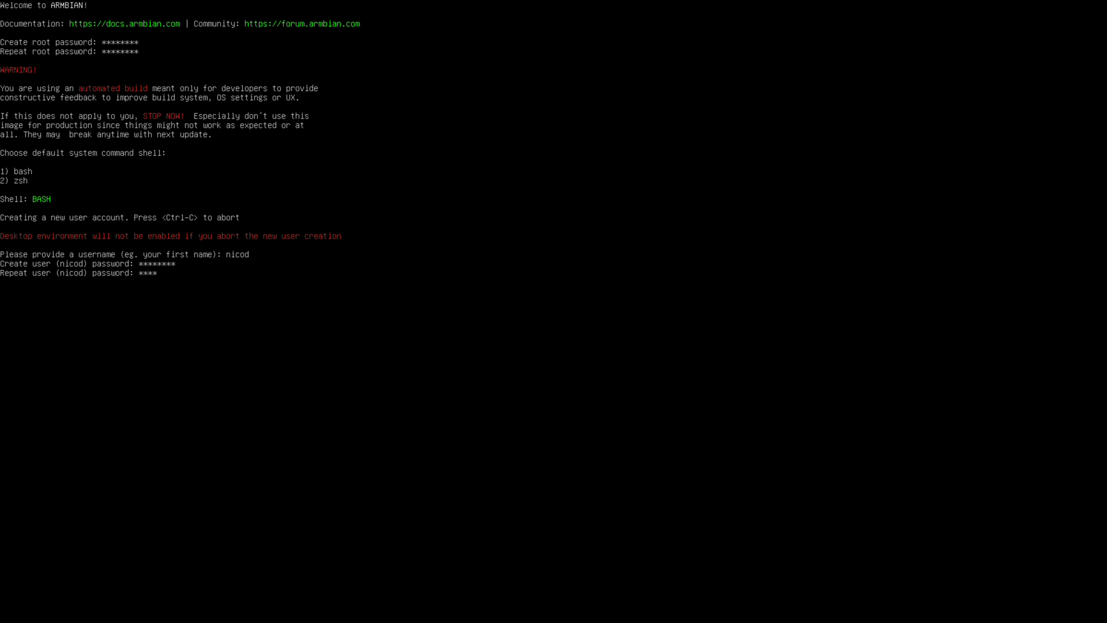
key("Return")
key("BackSpace")
type("D")
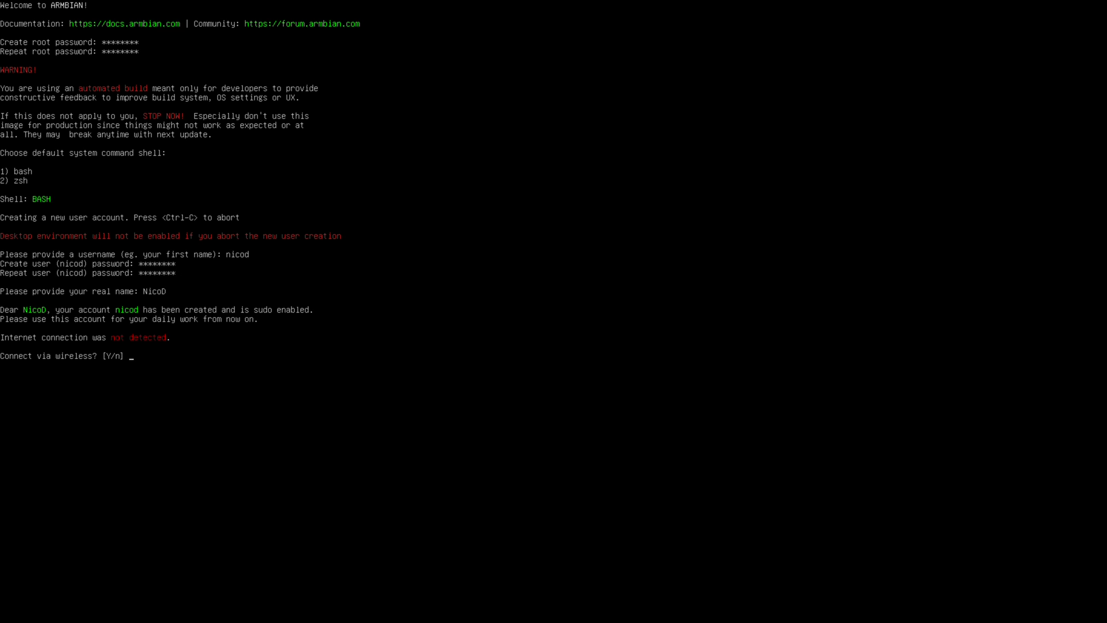
- Agree to connect via wireless and join the 2.4G network with its password
key("Return")
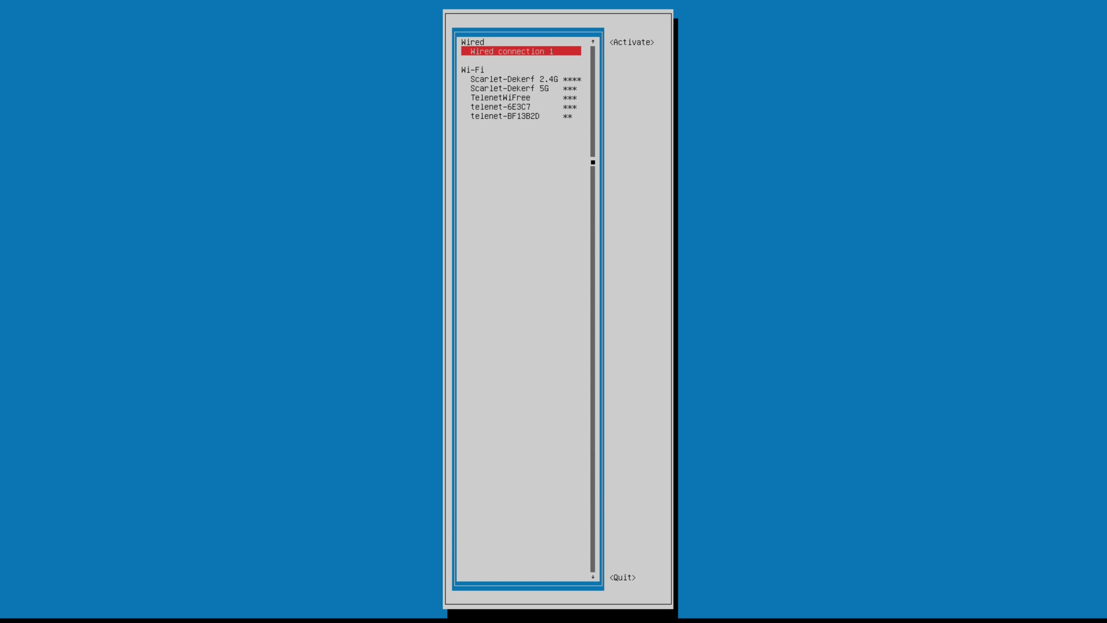
key("Down")
key("Down")
key("Up")
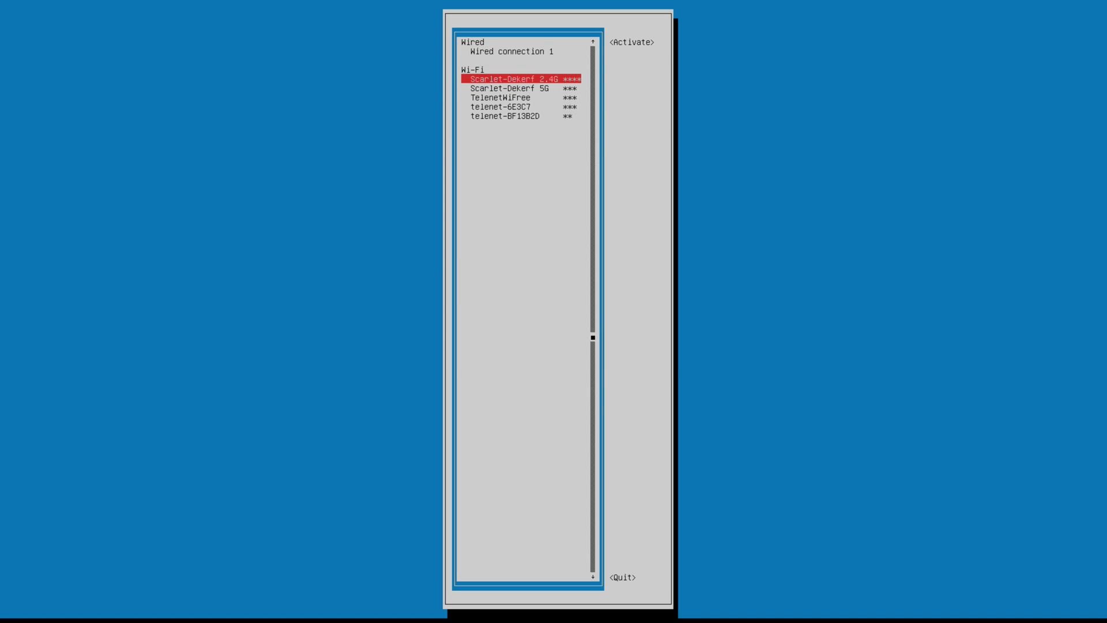
key("Return")
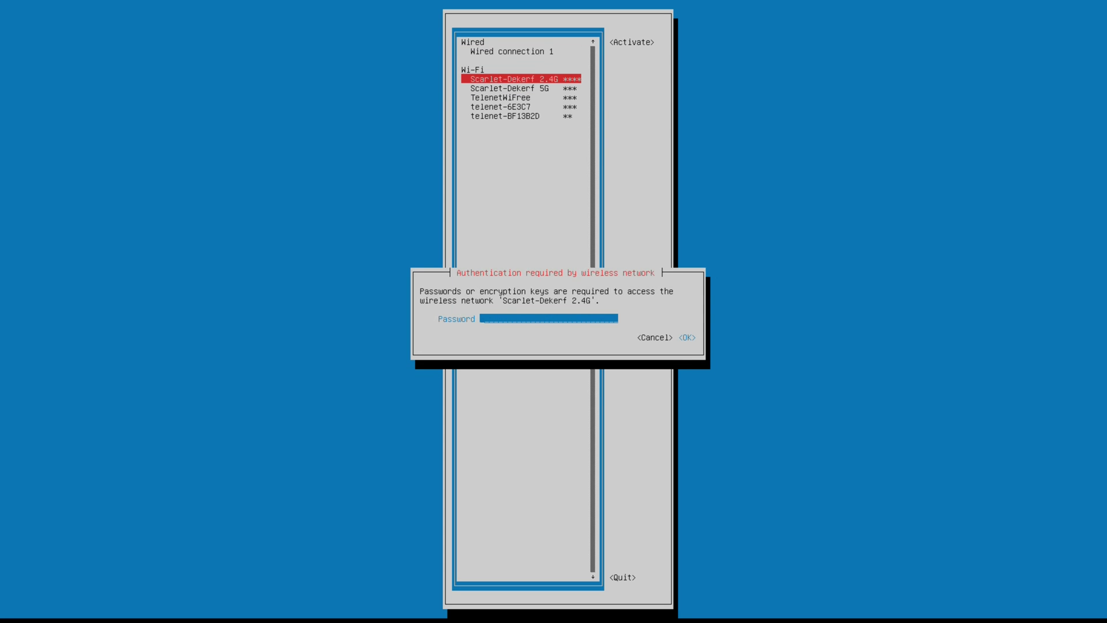
type("*********")
key("Return")
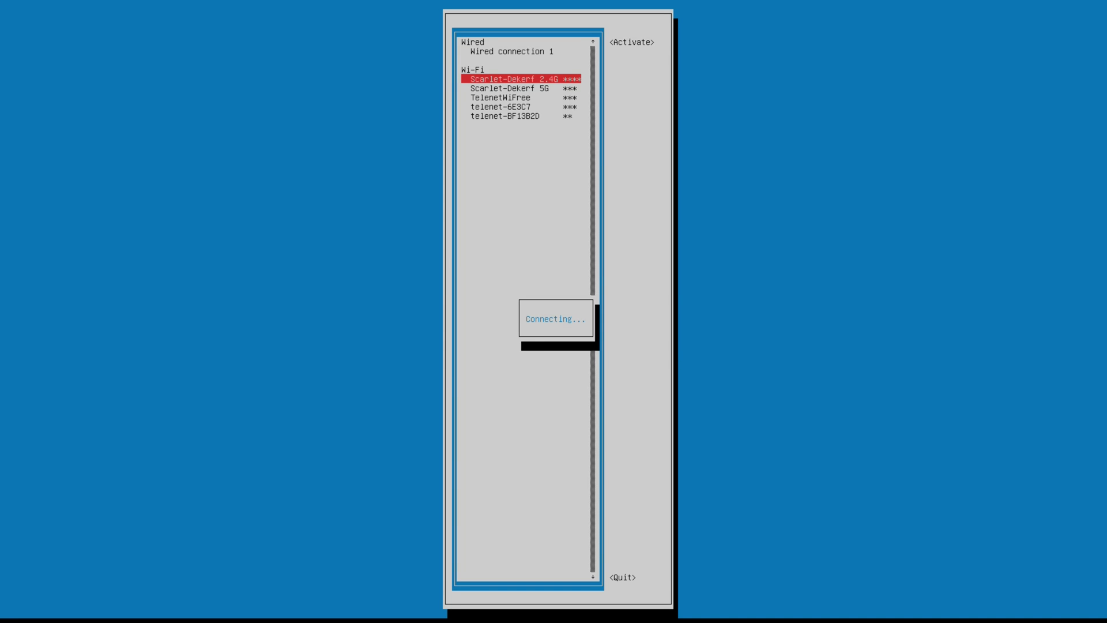
- Quit nmtui and return to the setup script
key("Tab")
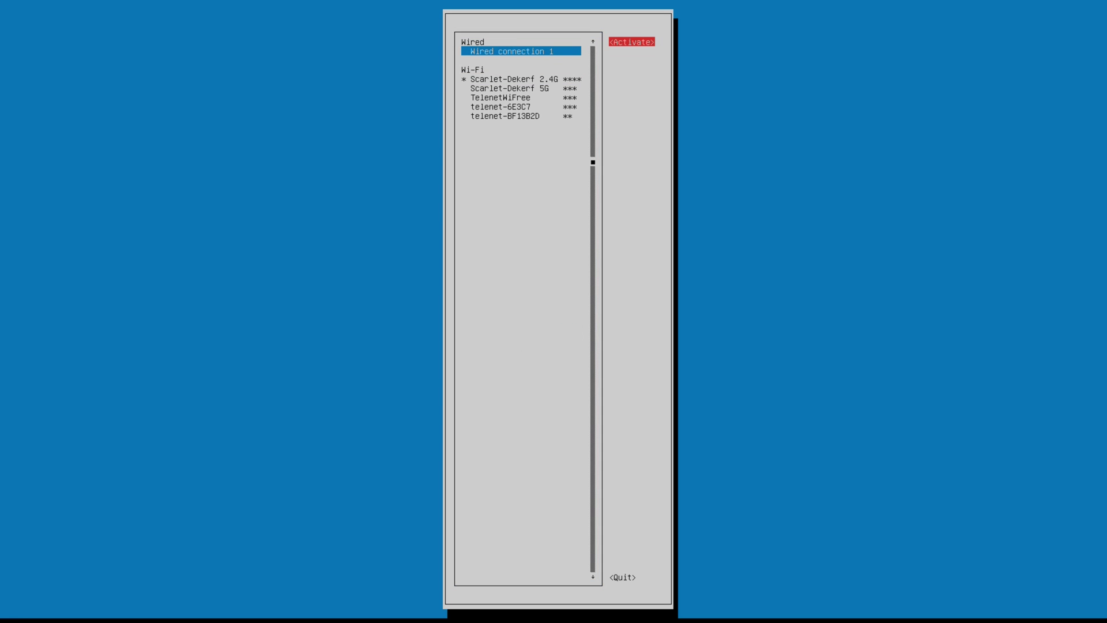
key("Tab")
key("Return")
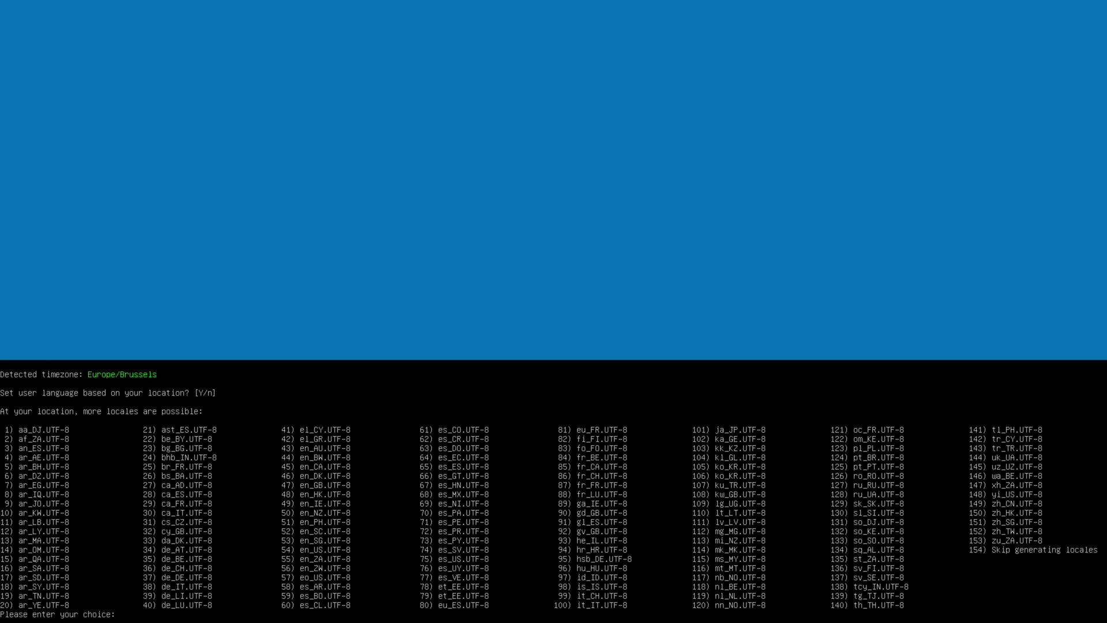
- Choose locale 47 (en_GB.UTF-8) and timezone Europe > Belgium, then confirm it
type("47")
key("Return")
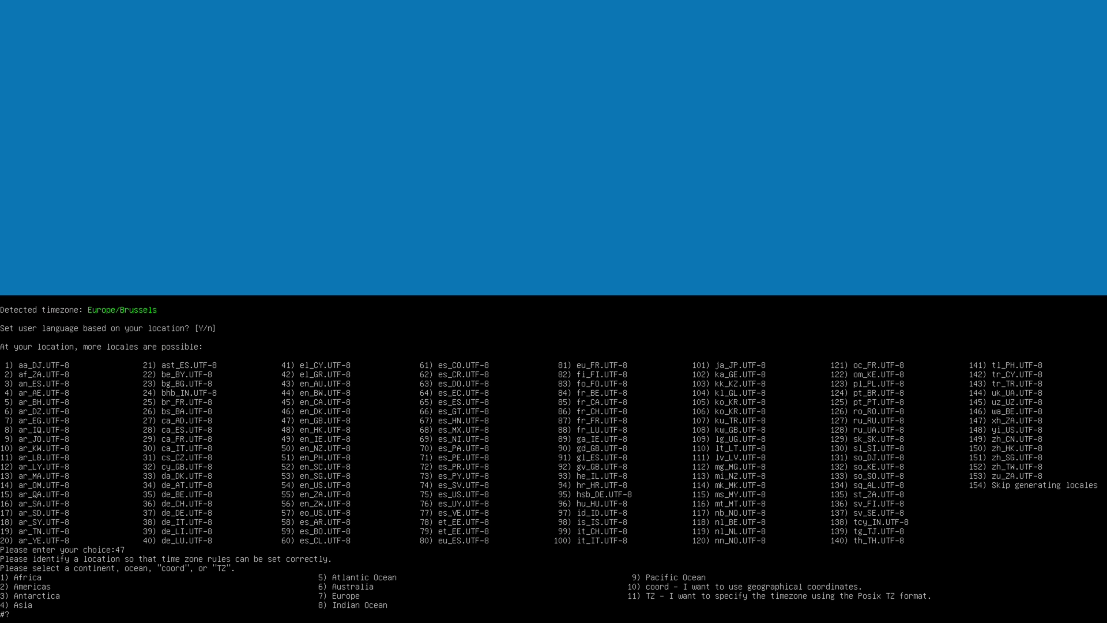
key("Return")
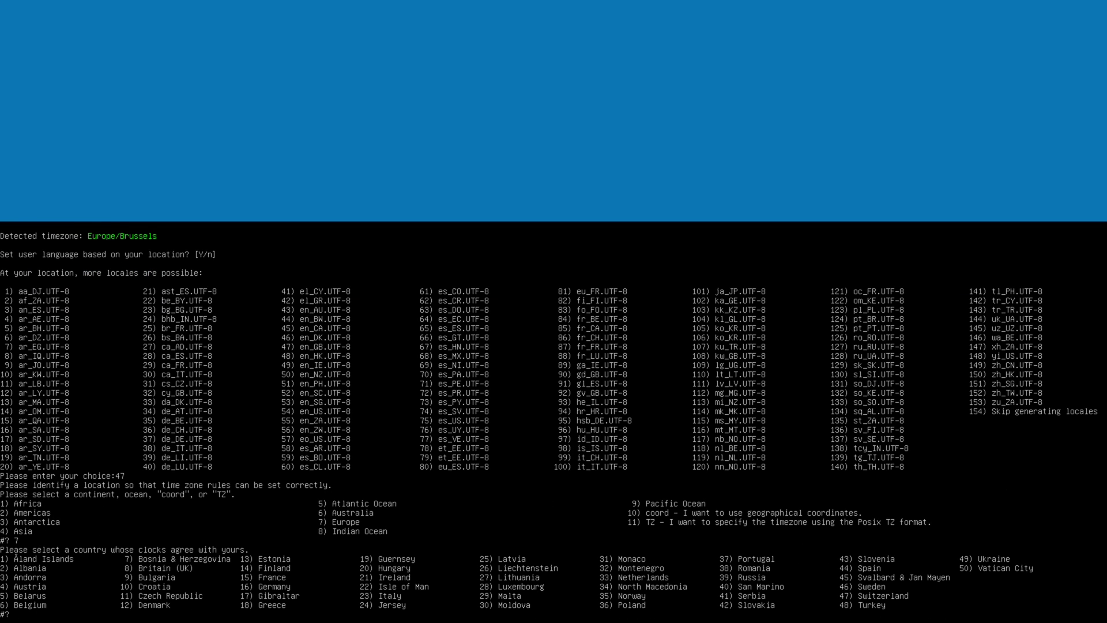
key("Return")
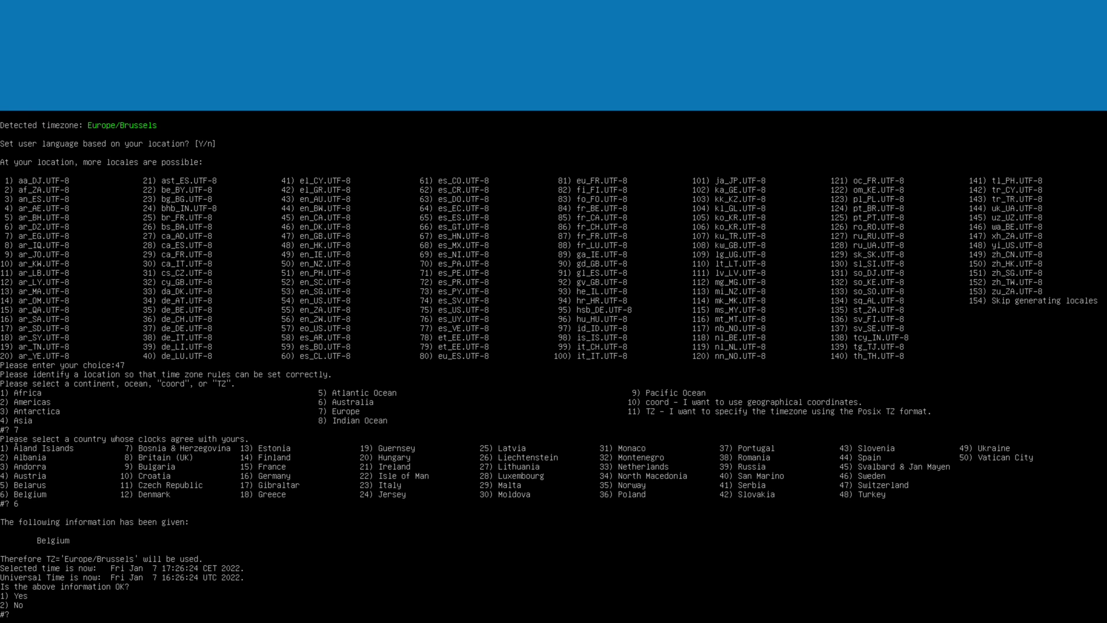
key("Return")
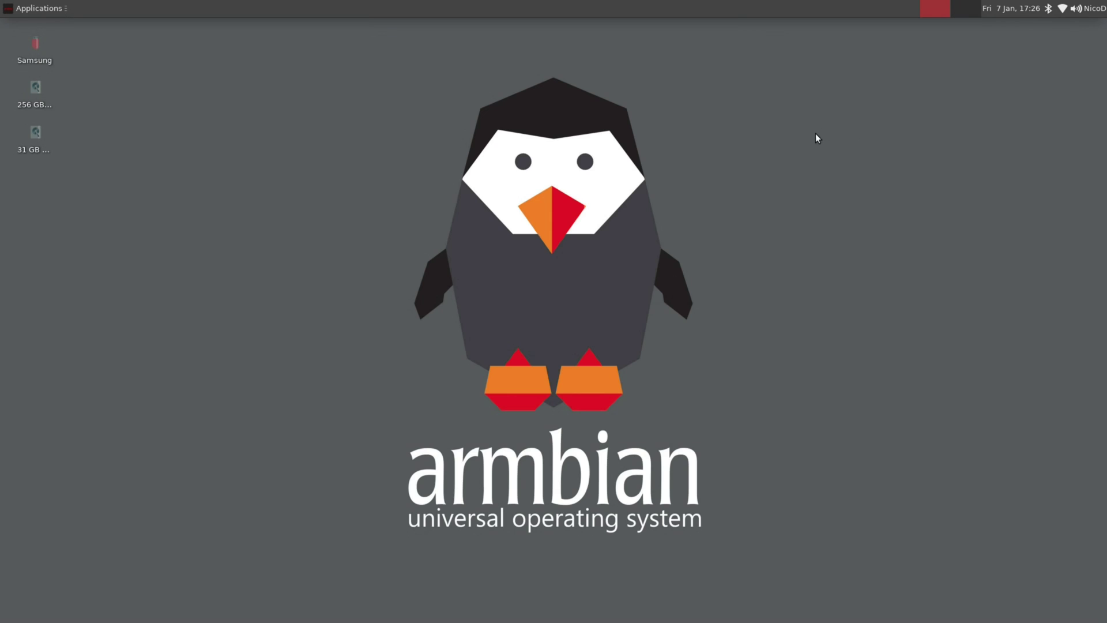
- Open a terminal from the applications menu and run sudo apt update
left_click(19, 15)
left_click(51, 43)
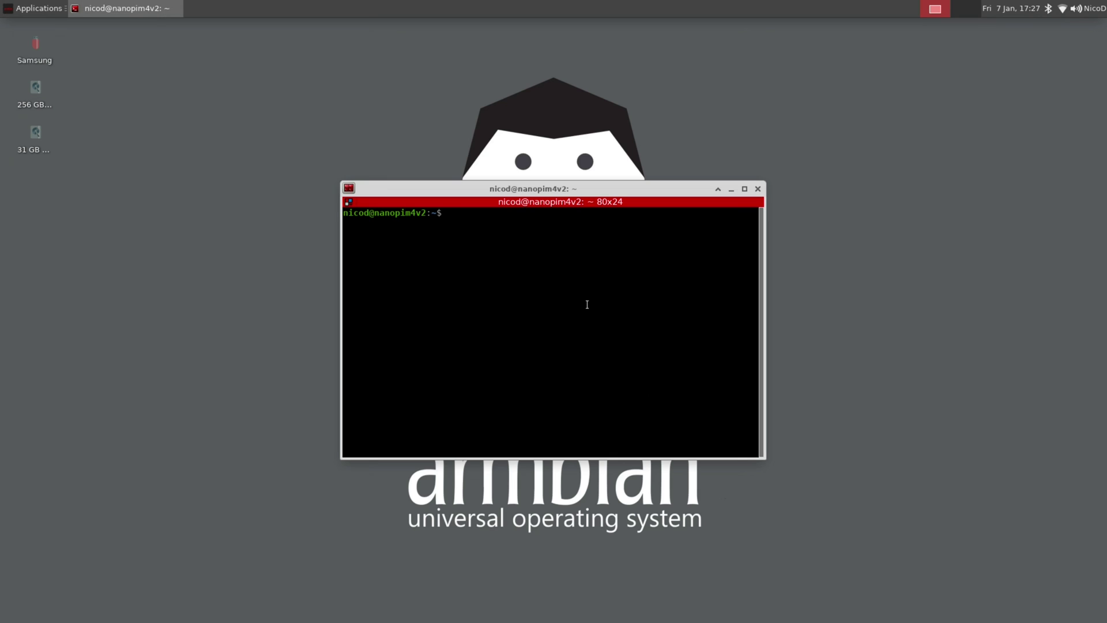
type("sudo apt update")
key("Return")
key("Return")
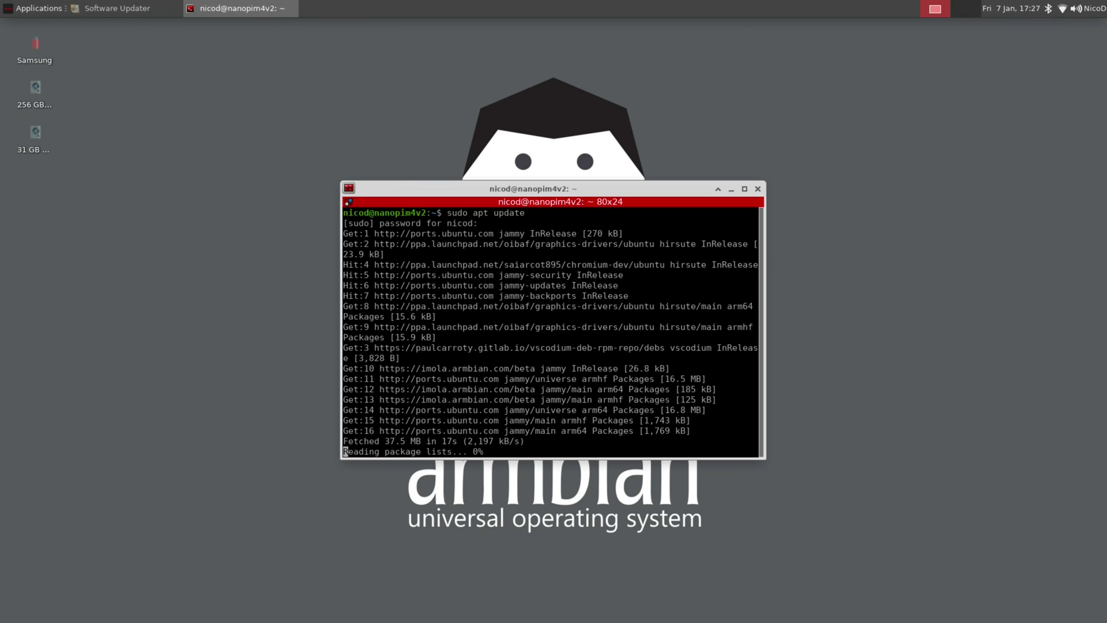
- Run sudo apt upgrade and confirm the upgrade
type("sudo a")
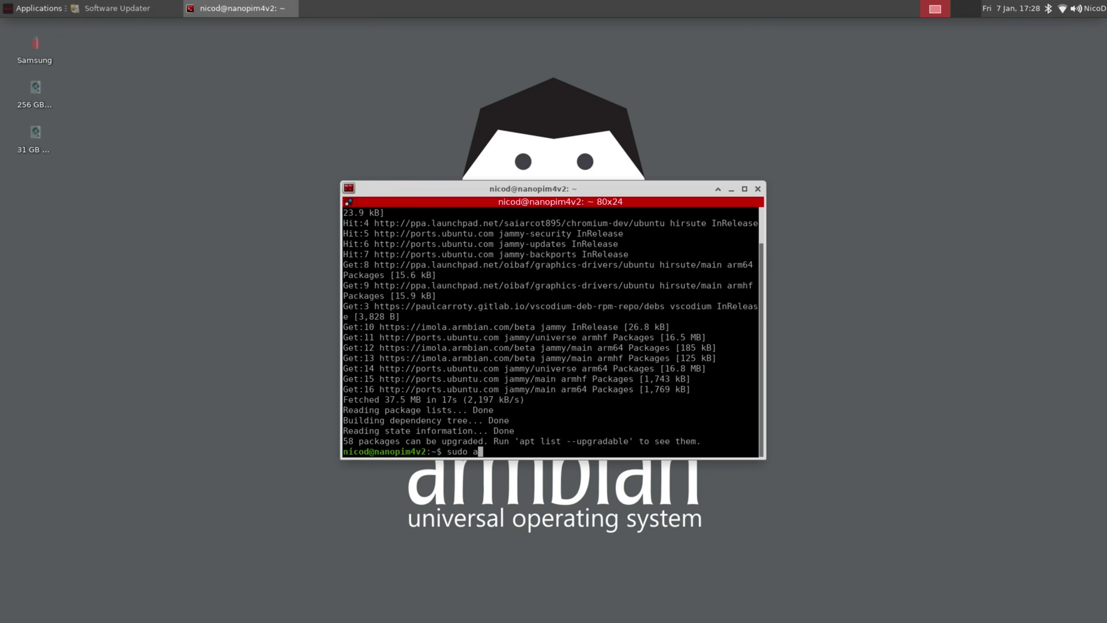
type("pt upgrade")
key("Return")
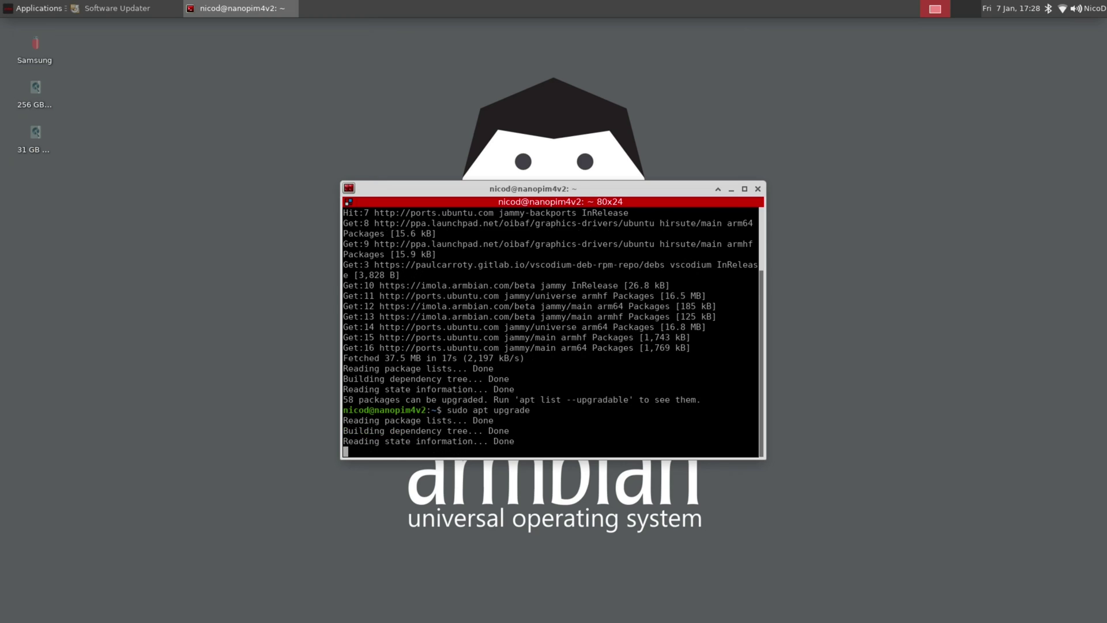
key("Return")
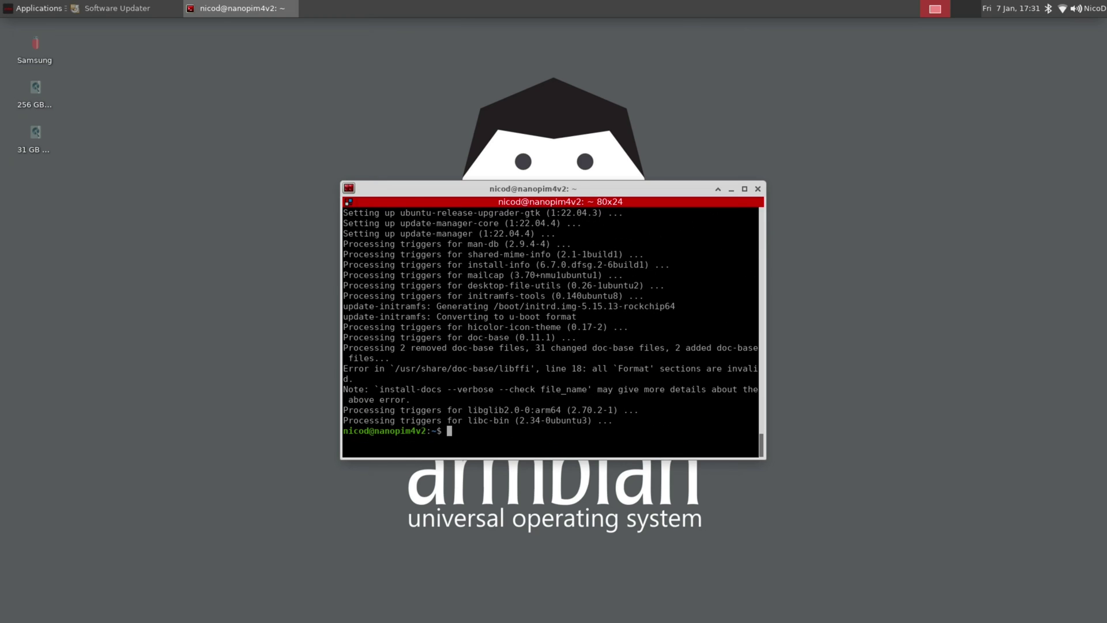
- Install kubuntu-desktop with sudo apt install, then type sudo reboot
type("sudo apt install kubuntu-deskto")
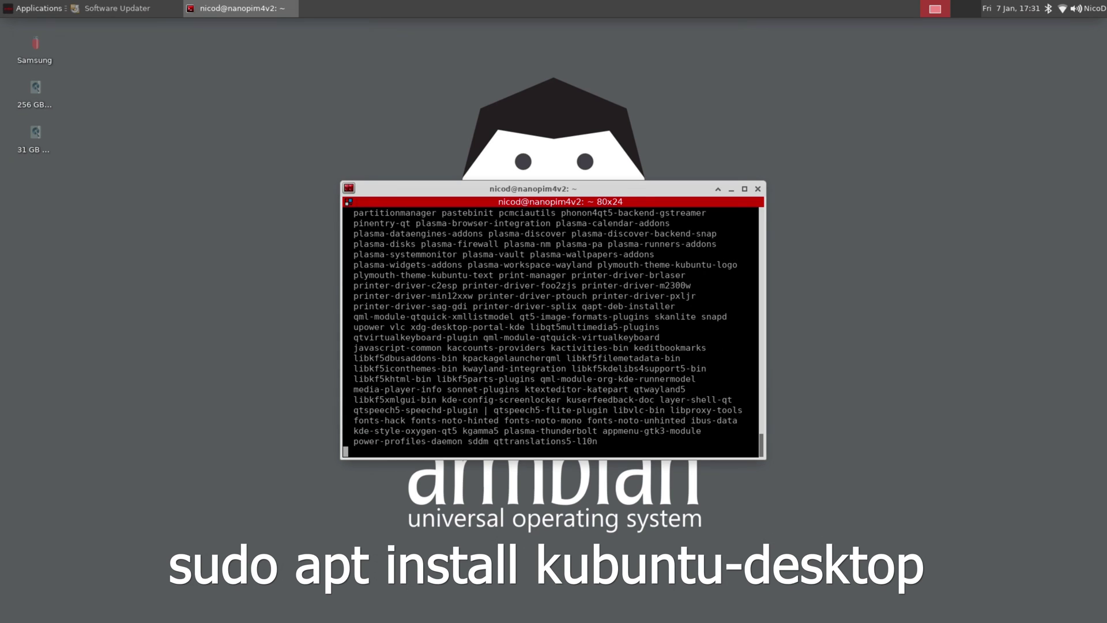
key("Return")
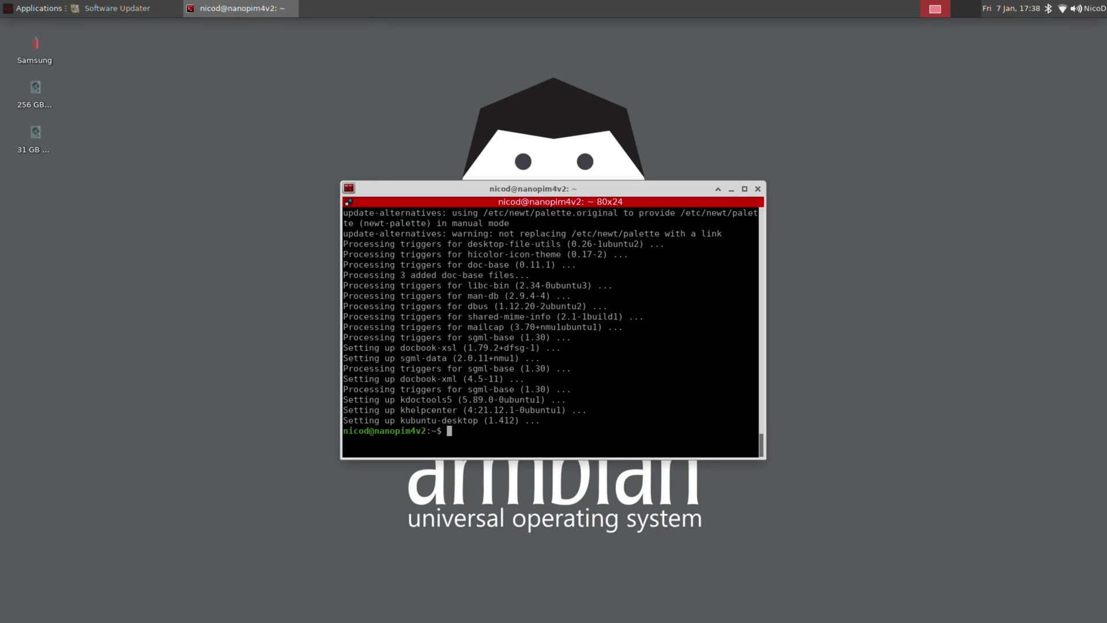
type("sudo reboot")
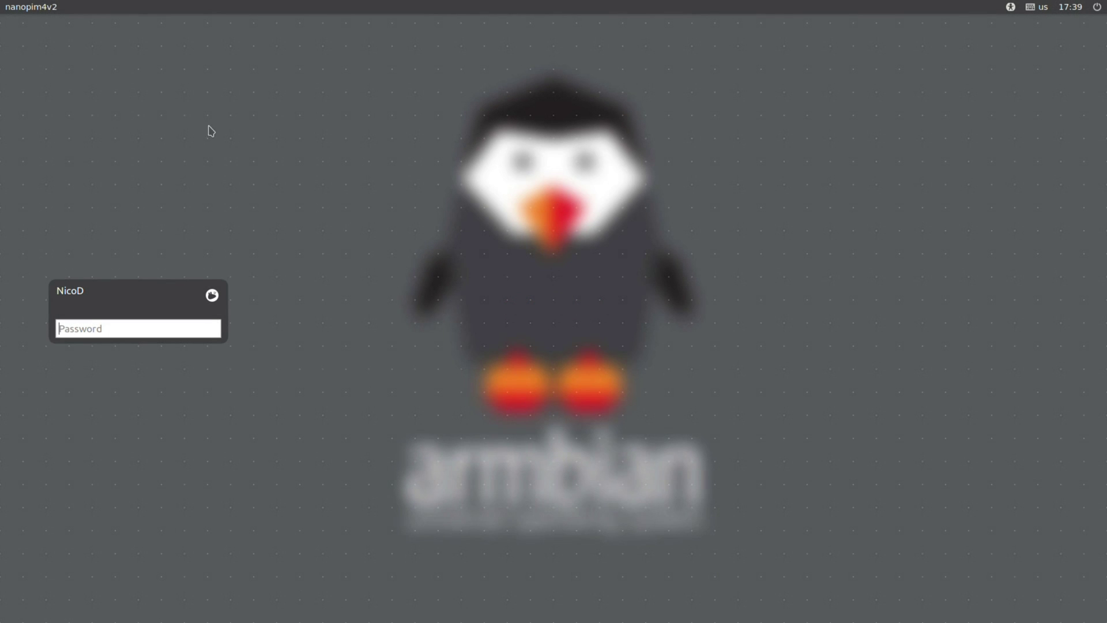
- Select the Plasma (X11) session and enter the account password
left_click(210, 294)
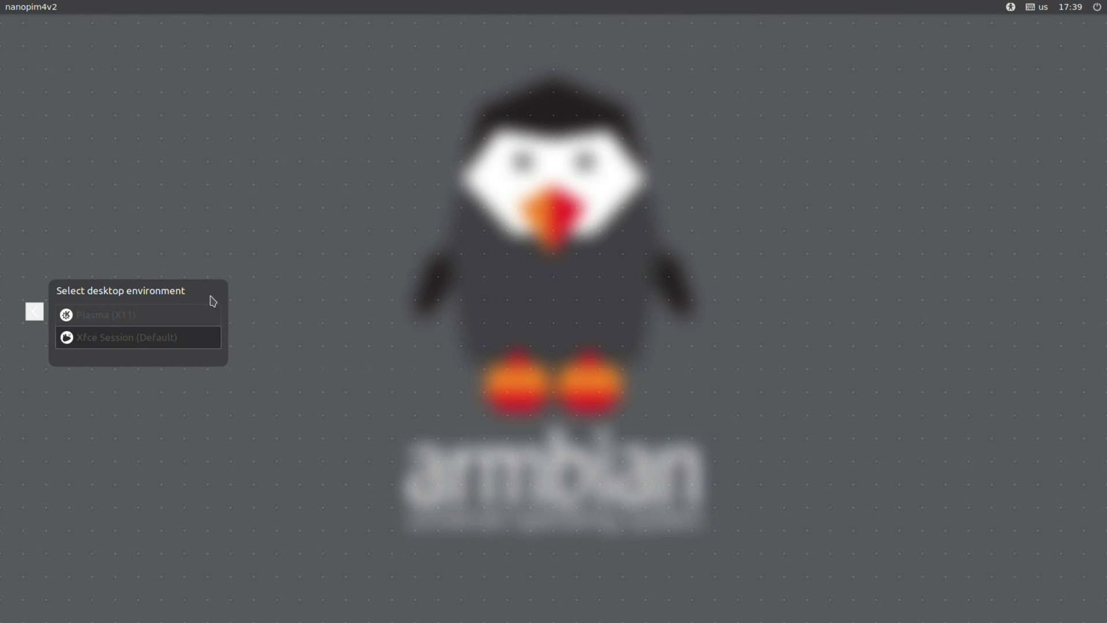
left_click(115, 316)
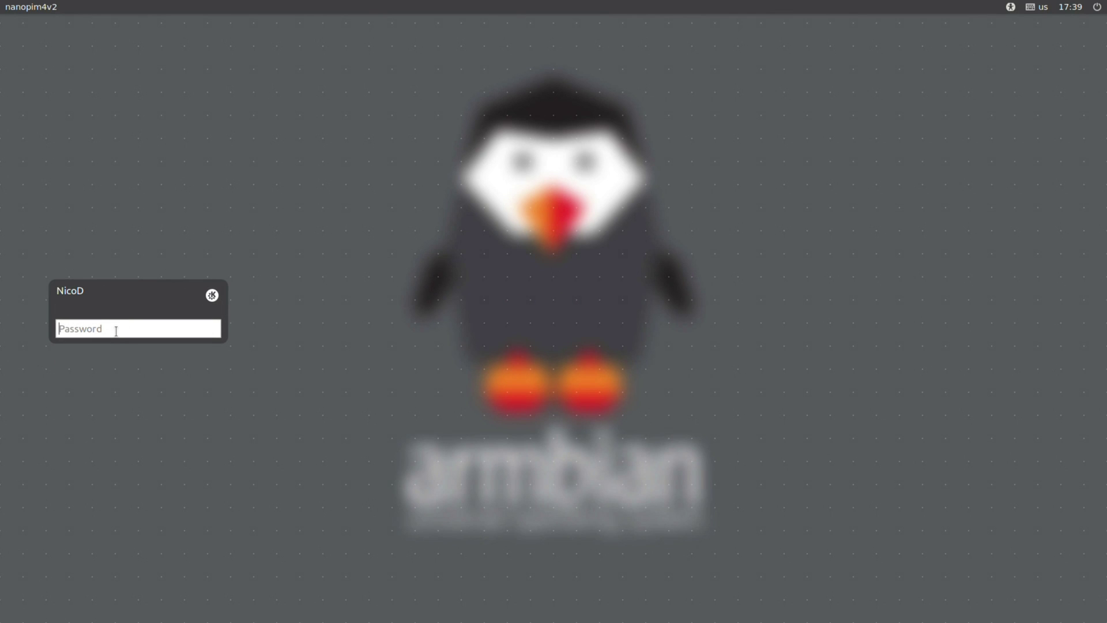
type("*")
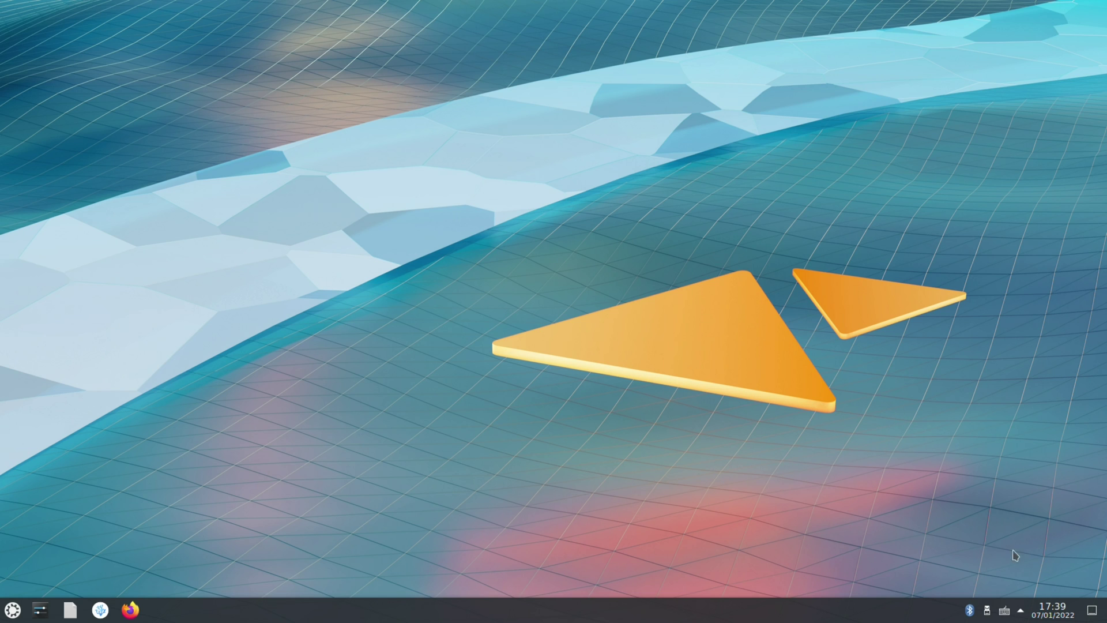
left_click(1024, 611)
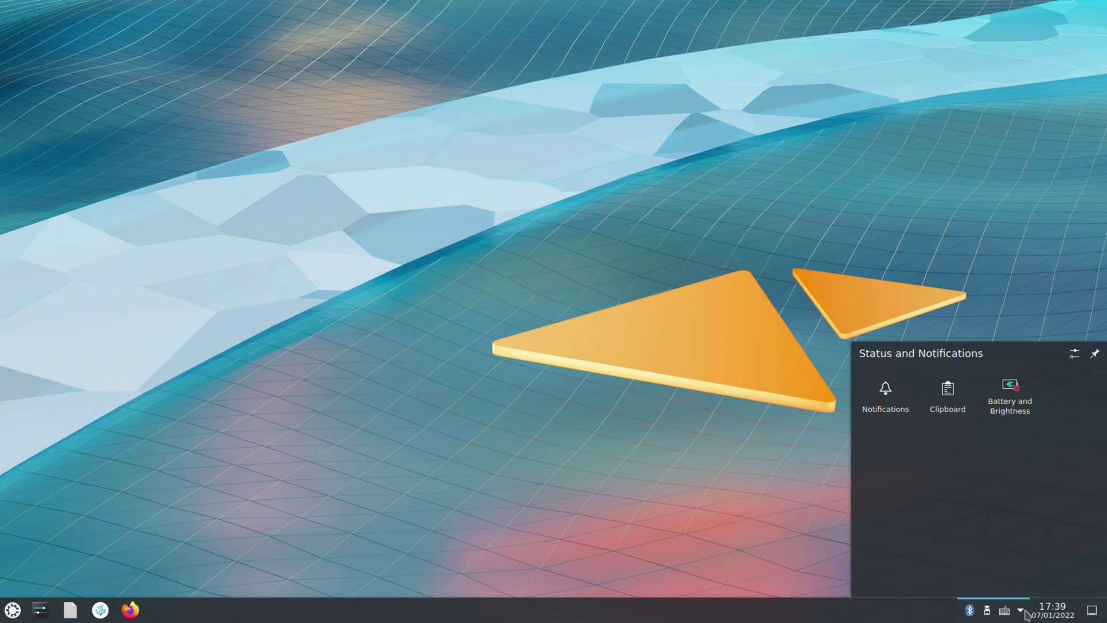
left_click(1023, 611)
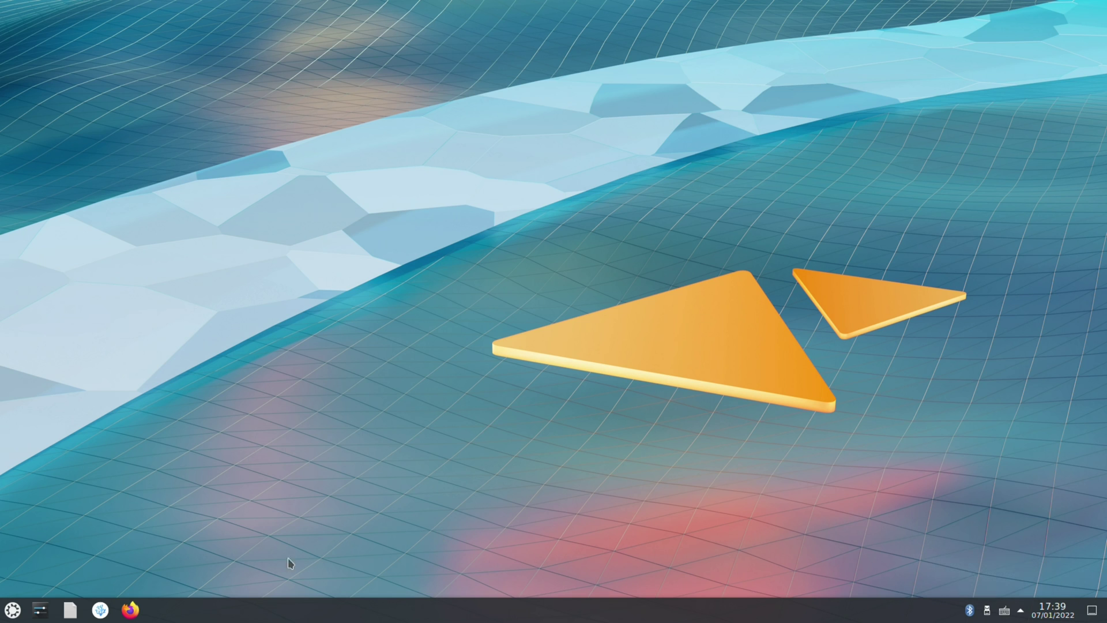
left_click(12, 610)
left_click(13, 614)
left_click(12, 613)
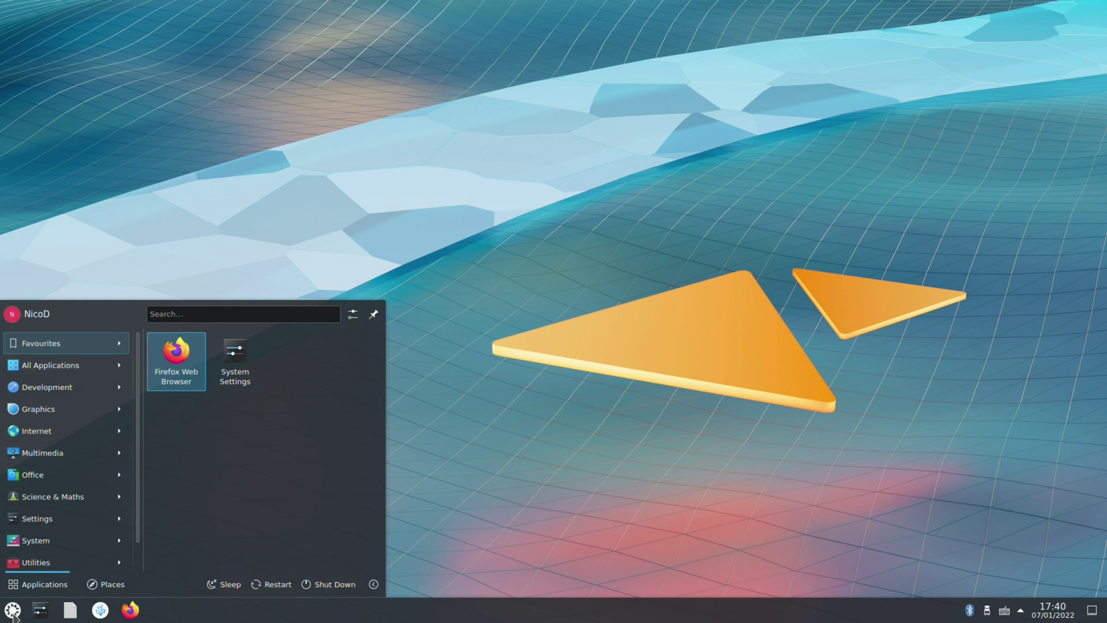
left_click(13, 613)
left_click(13, 614)
left_click(13, 613)
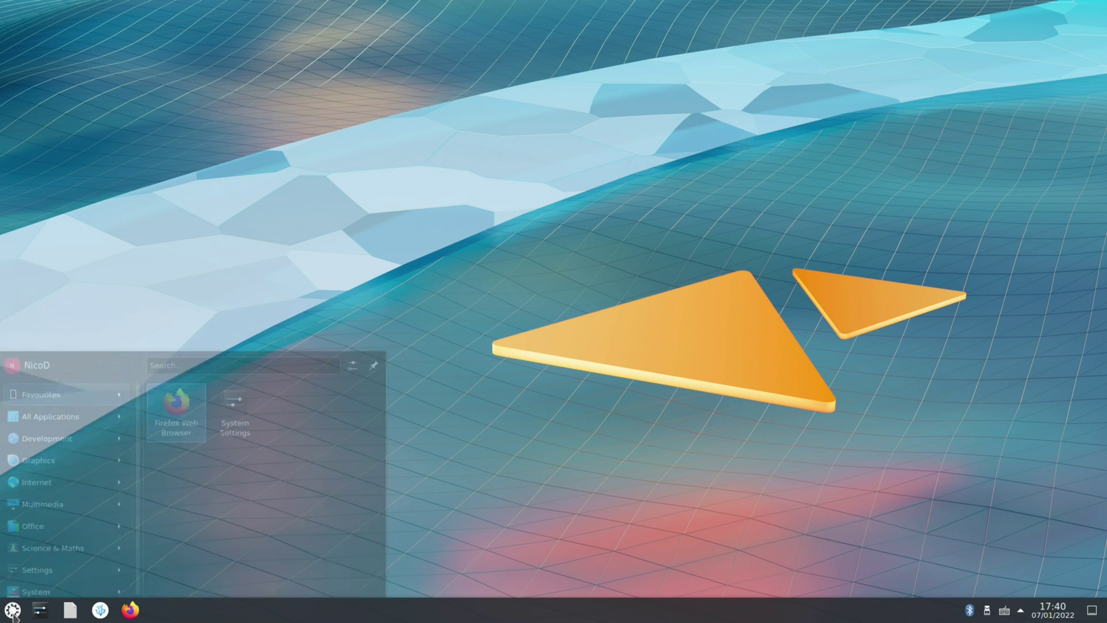
left_click(12, 614)
left_click(36, 560)
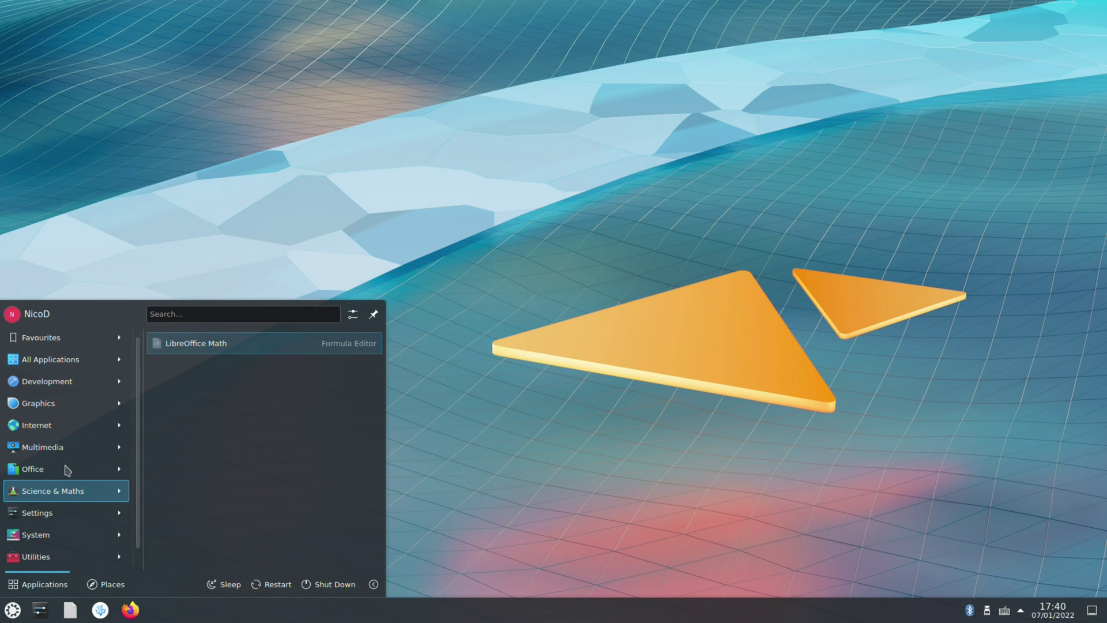
mouse_move(74, 403)
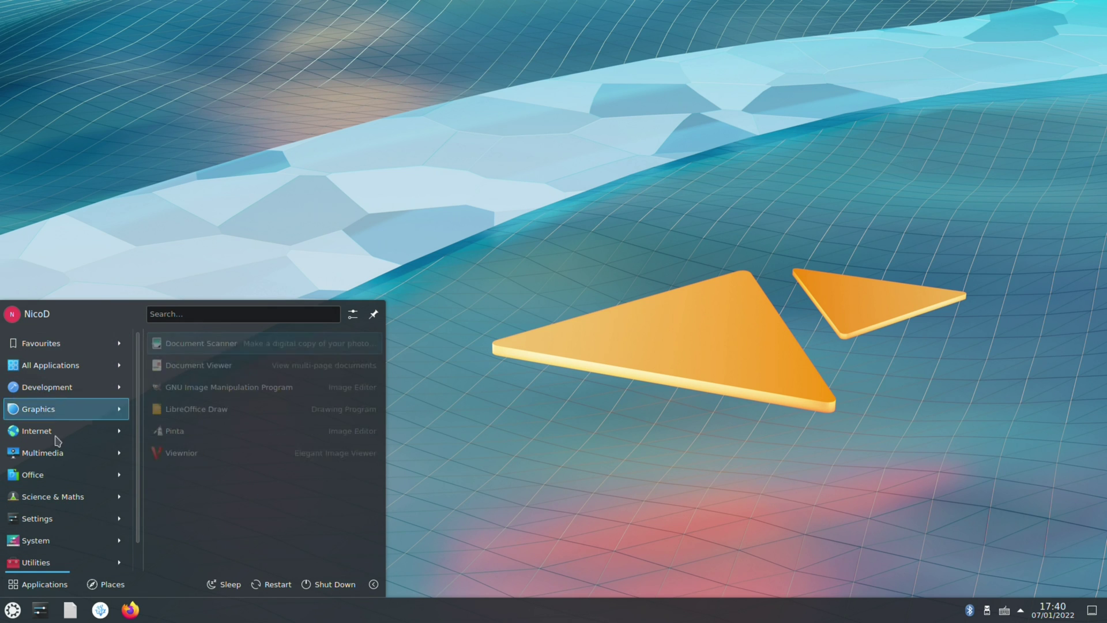
mouse_move(124, 475)
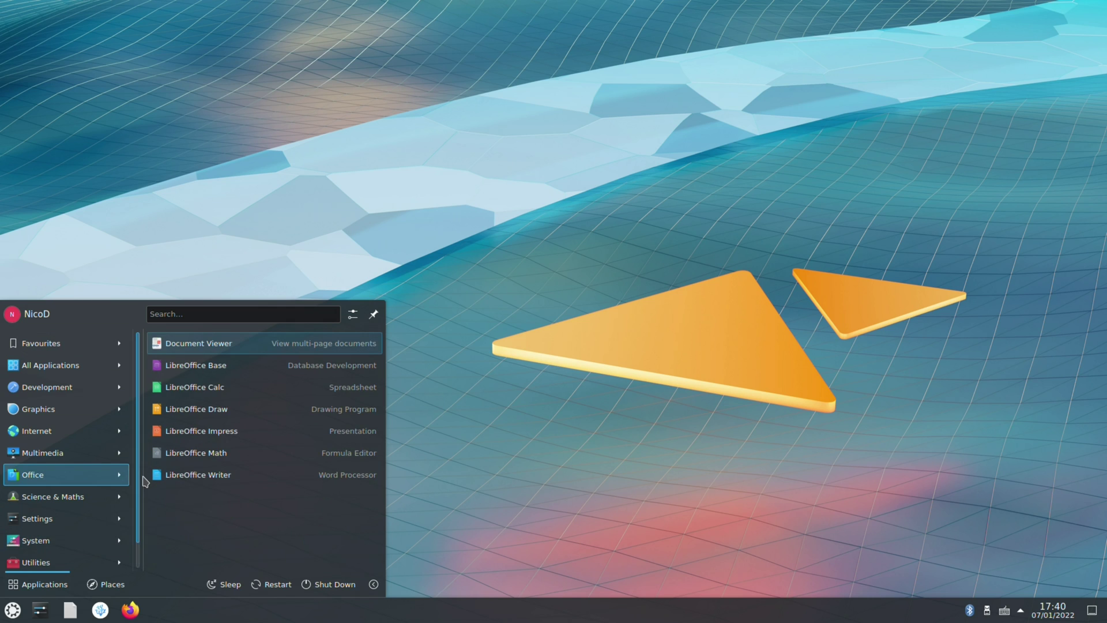
scroll(142, 487, "down", 1)
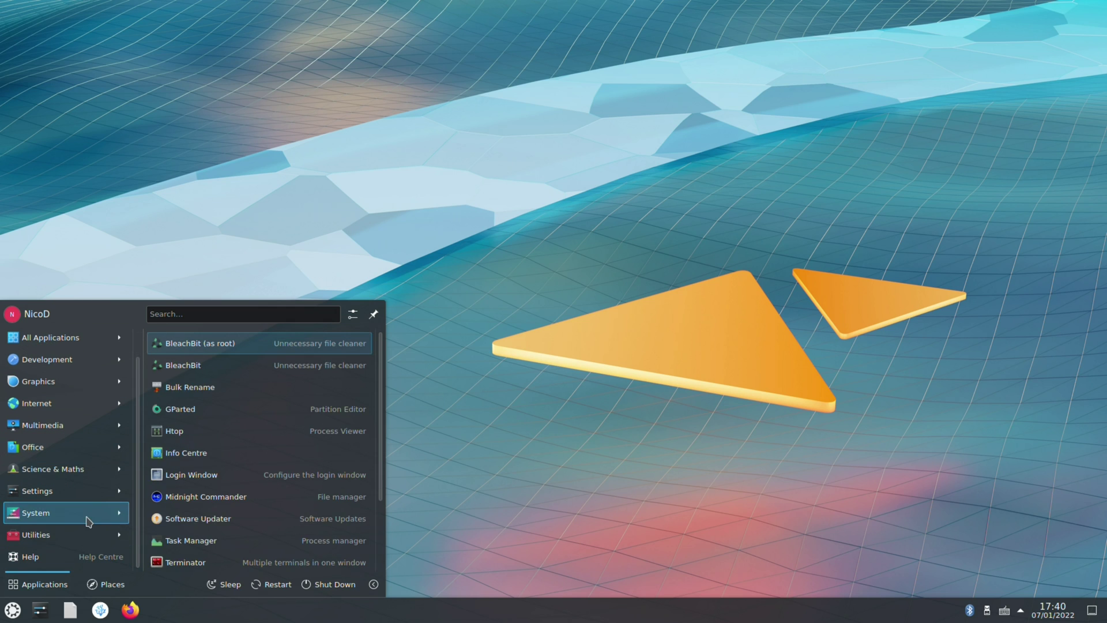
mouse_move(88, 343)
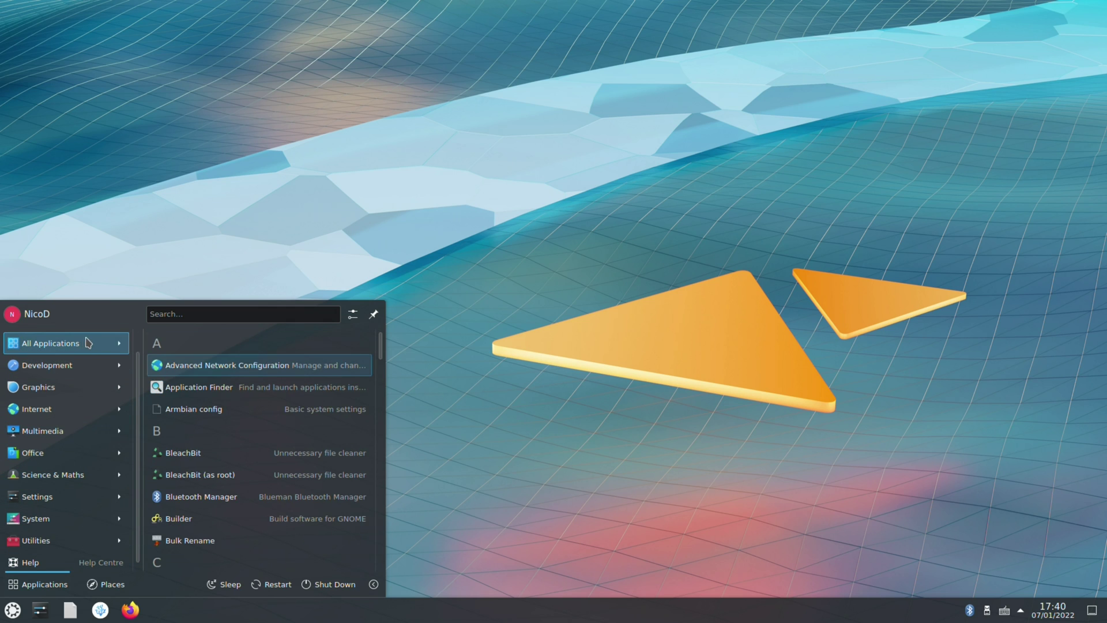
left_click(233, 150)
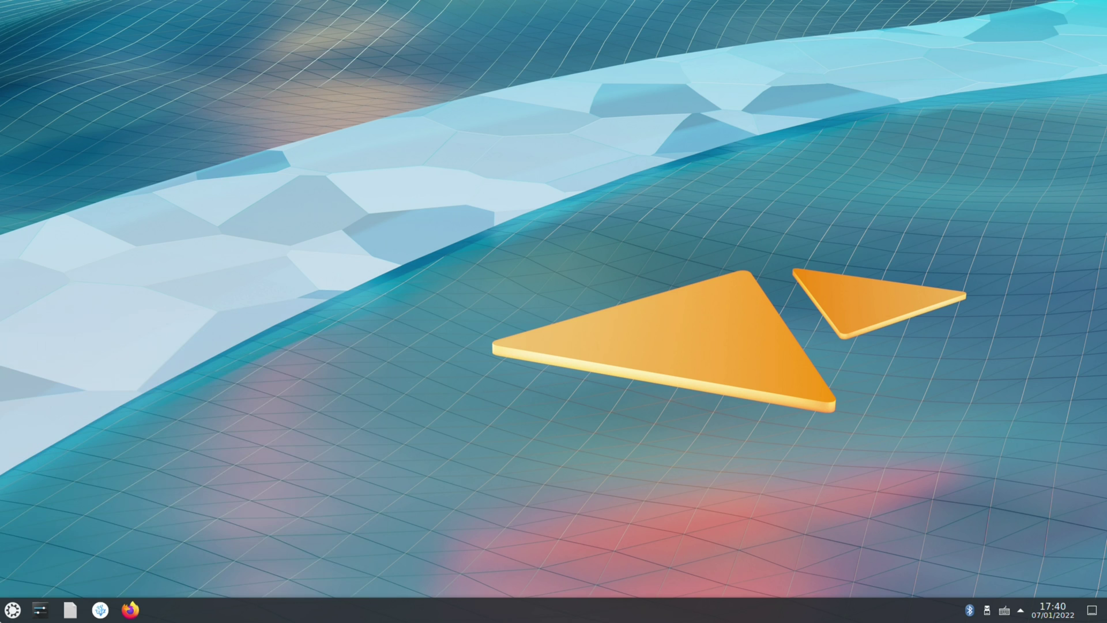
left_click(17, 612)
mouse_move(76, 480)
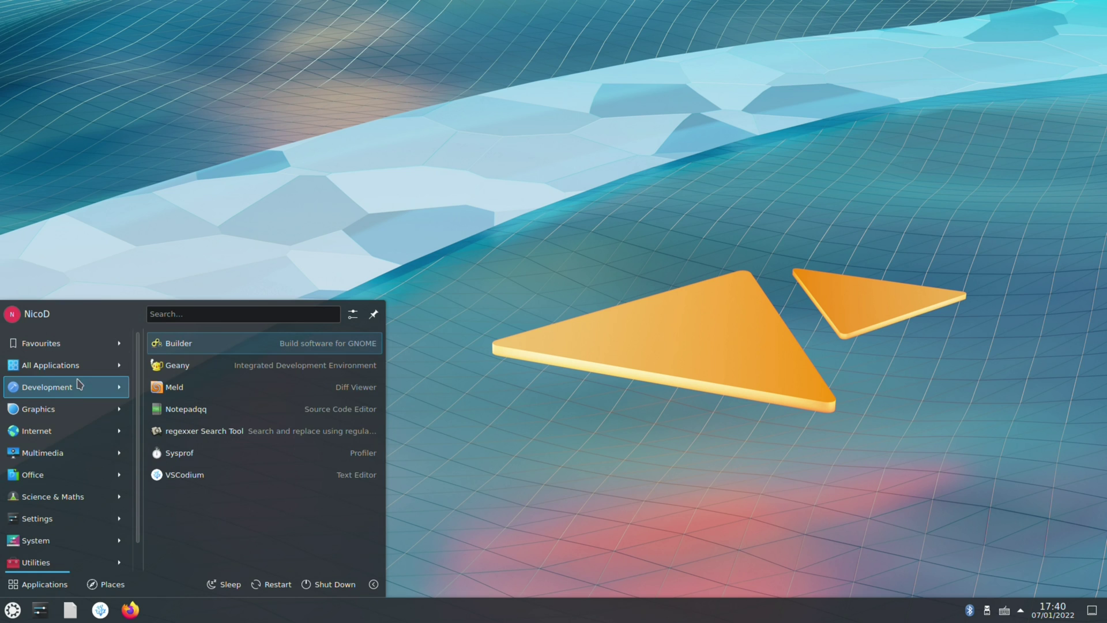
mouse_move(58, 560)
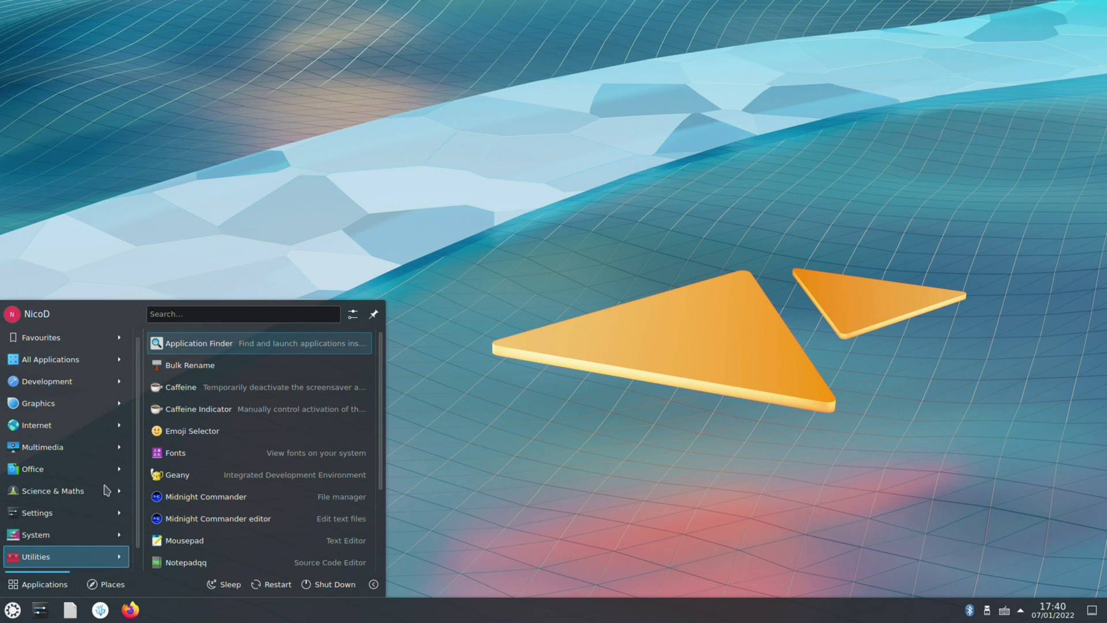
left_click(525, 324)
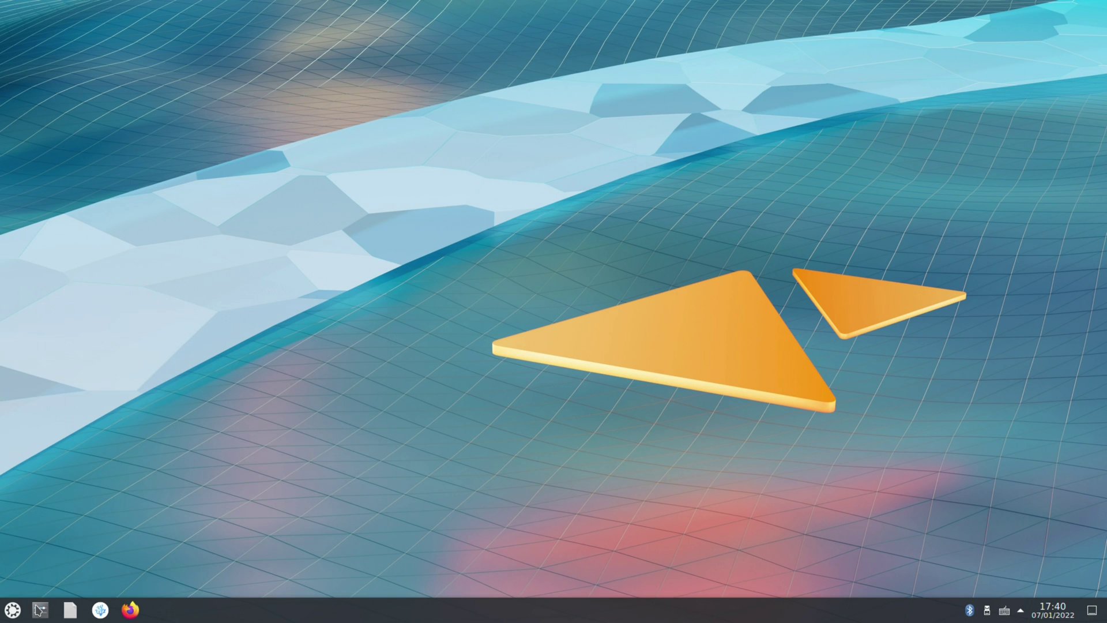
- Open System Settings maximised and apply the Light Theme
left_click_drag(40, 612, 95, 545)
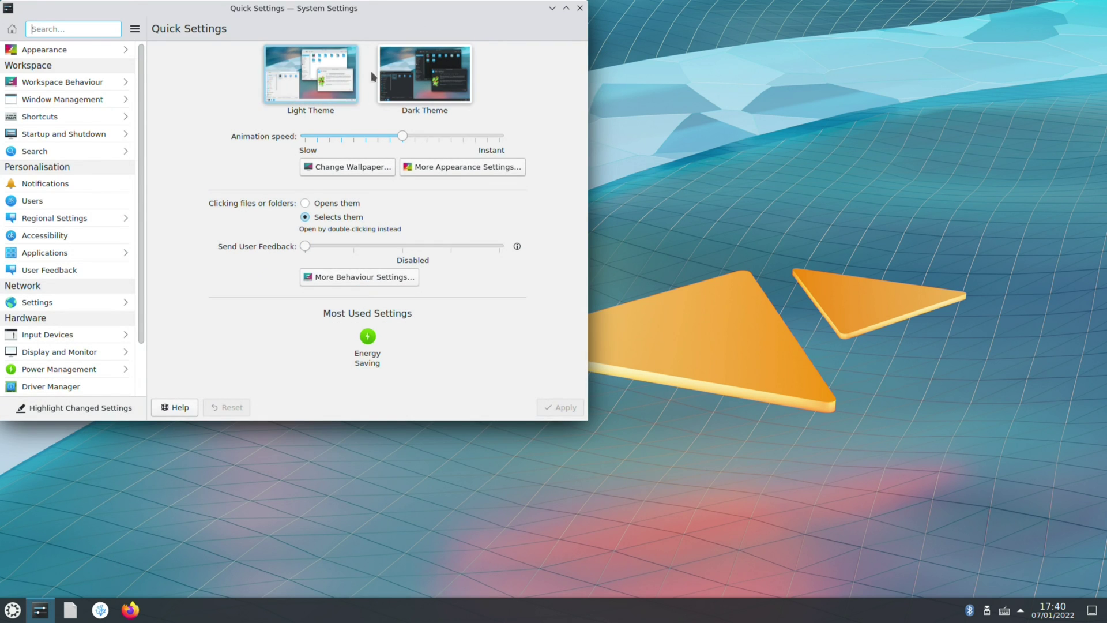
left_click_drag(425, 12, 594, 64)
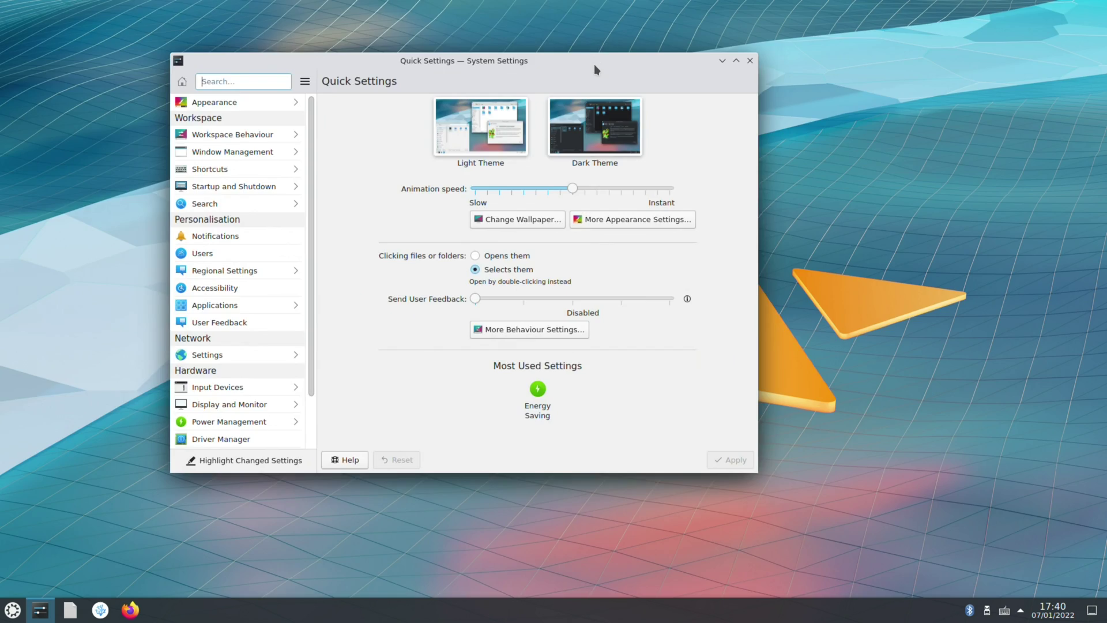
double_click(593, 64)
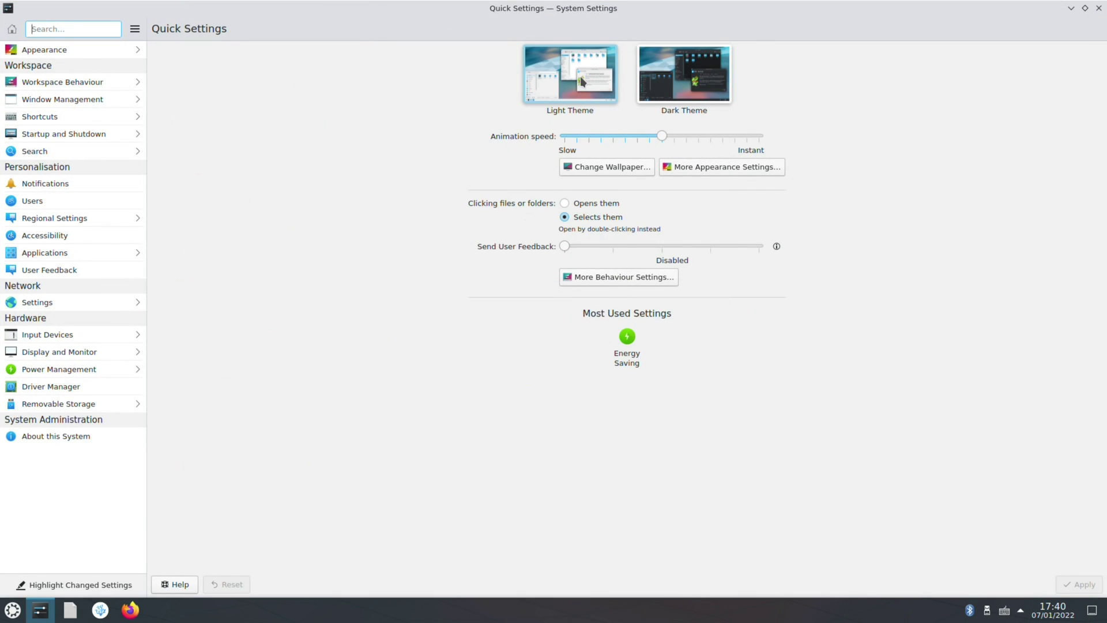
left_click(580, 78)
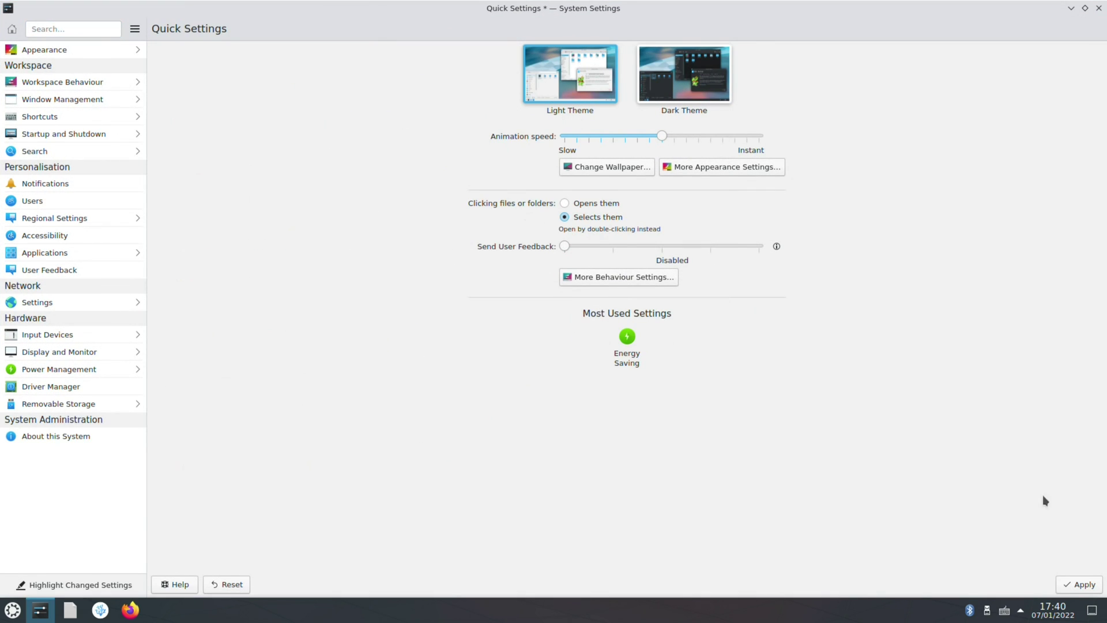
left_click(1075, 583)
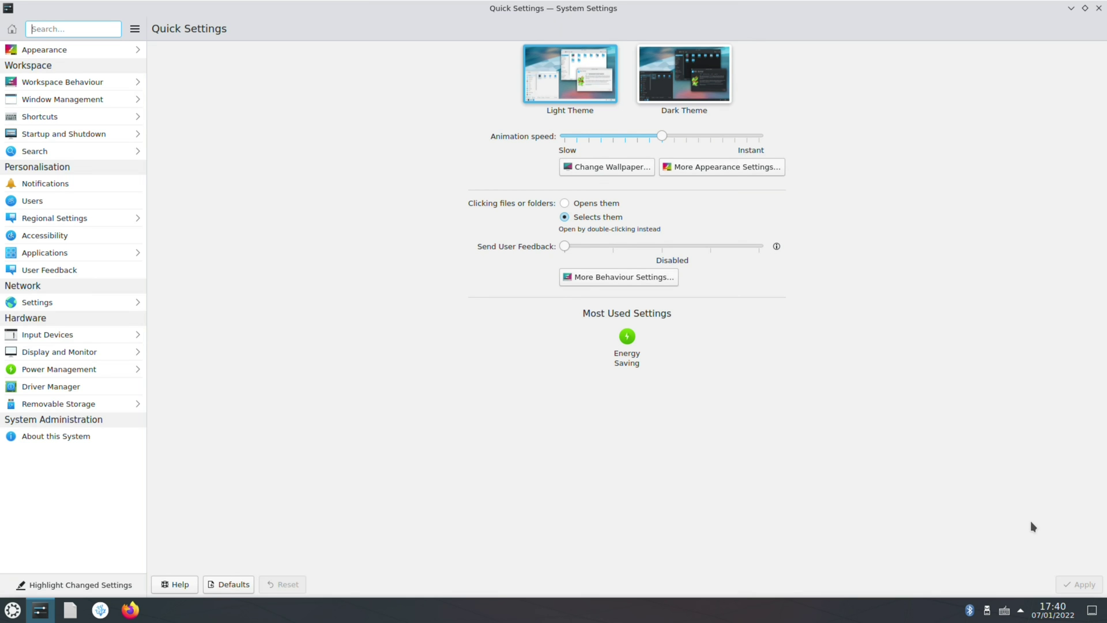
- Go to the Appearance section of System Settings
left_click(13, 613)
left_click(13, 612)
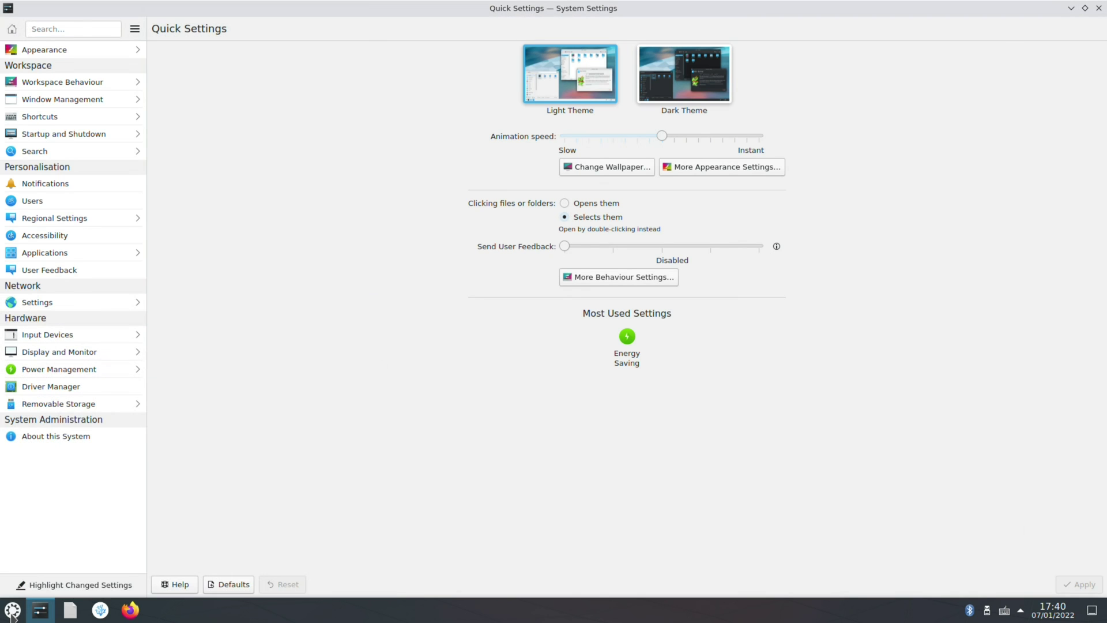
left_click(78, 51)
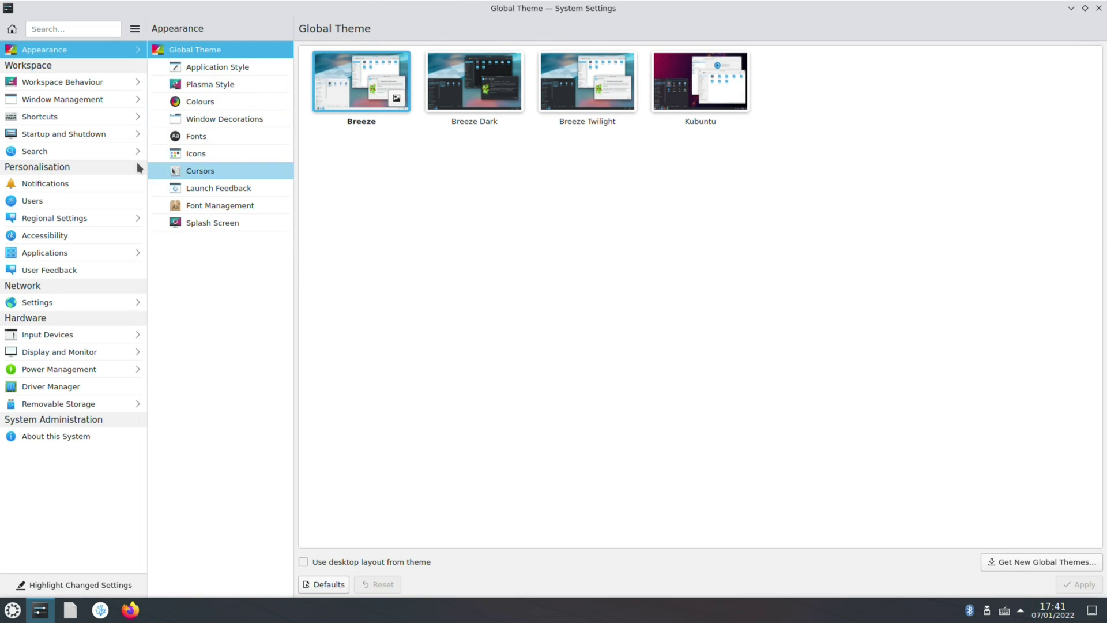
- Browse Window Decorations, Fonts, Splash Screen and Colours, then open Workspace Behaviour
left_click(202, 121)
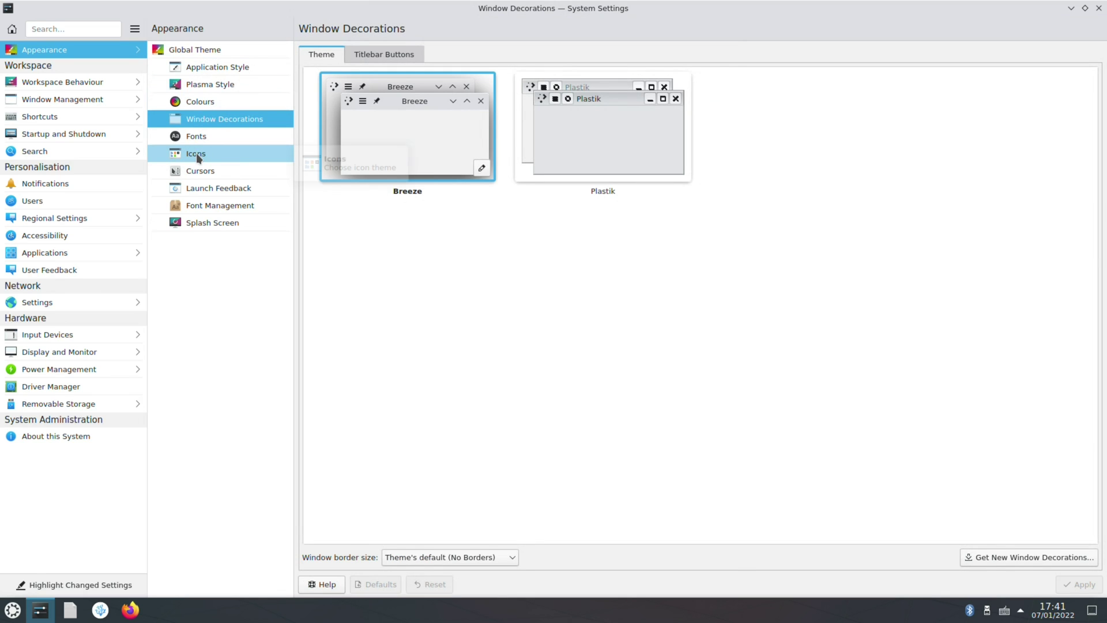
left_click(206, 140)
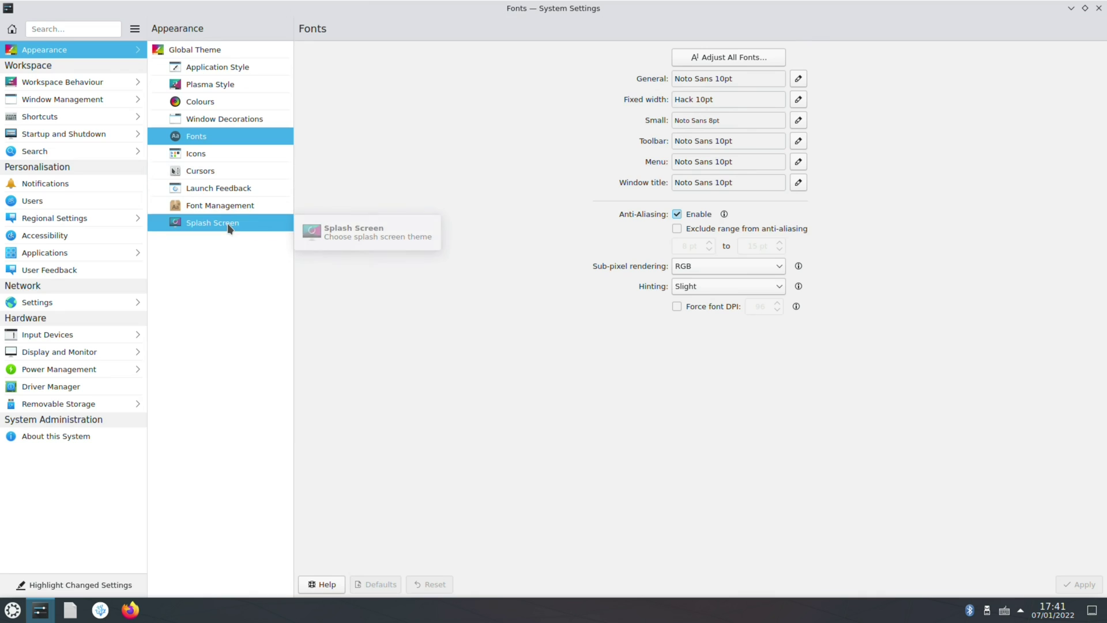
left_click(227, 223)
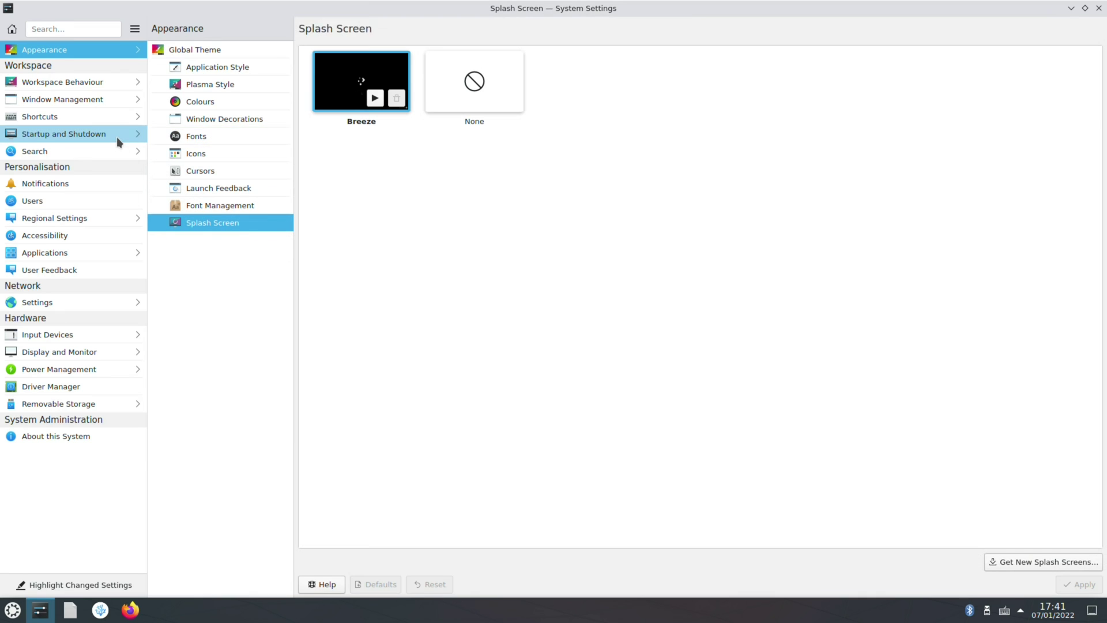
left_click(223, 103)
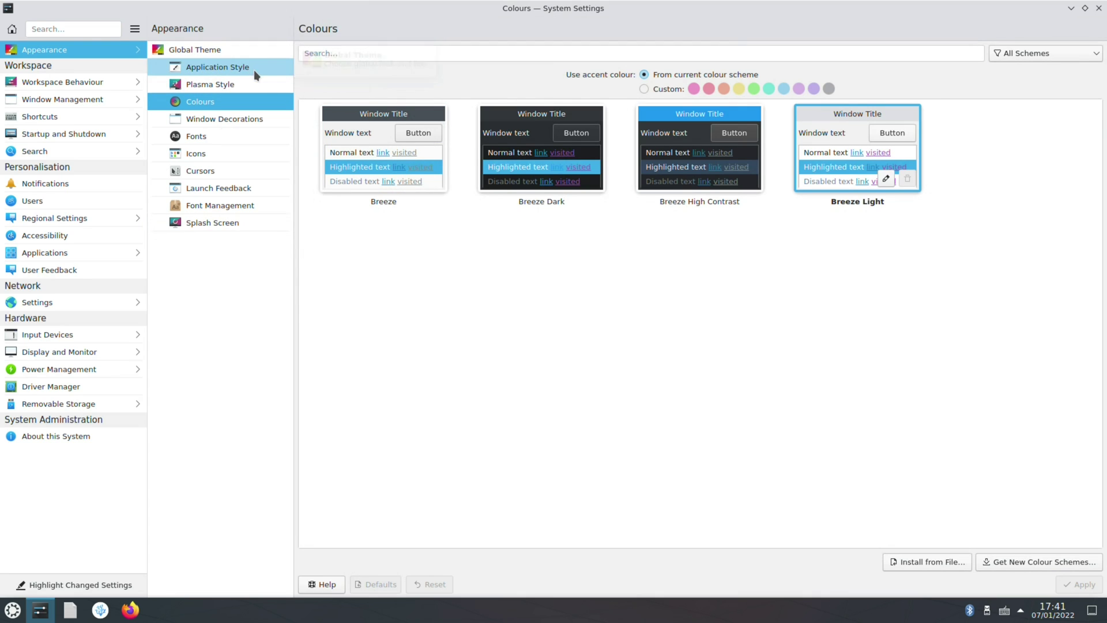
left_click(63, 81)
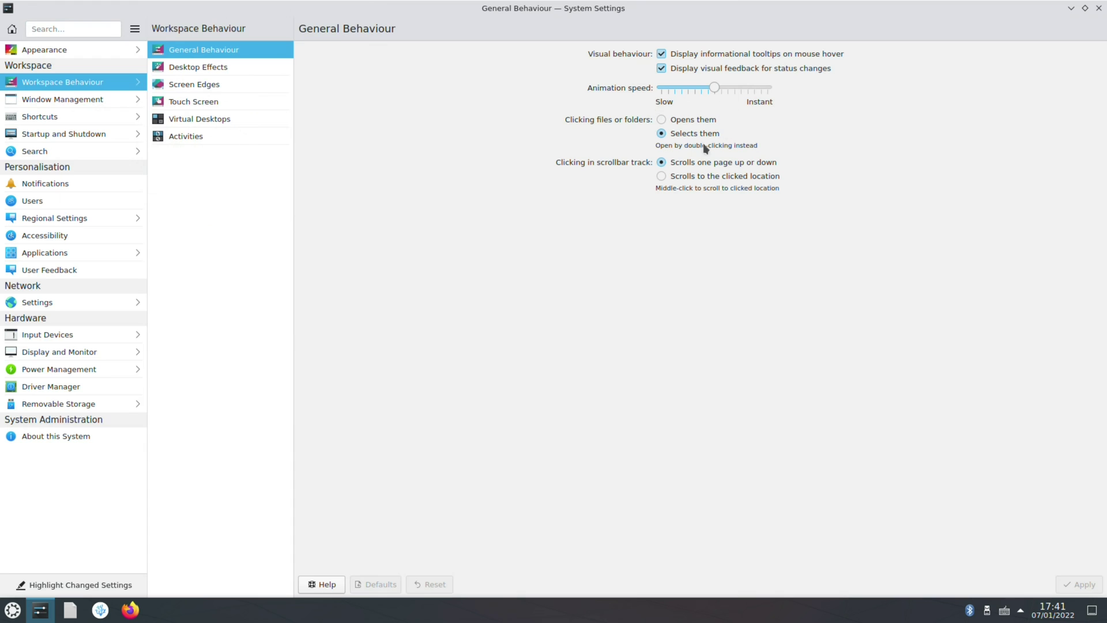
- Look through the Desktop Effects, Screen Edges, Touch Screen, Virtual Desktops and Activities settings
left_click(226, 70)
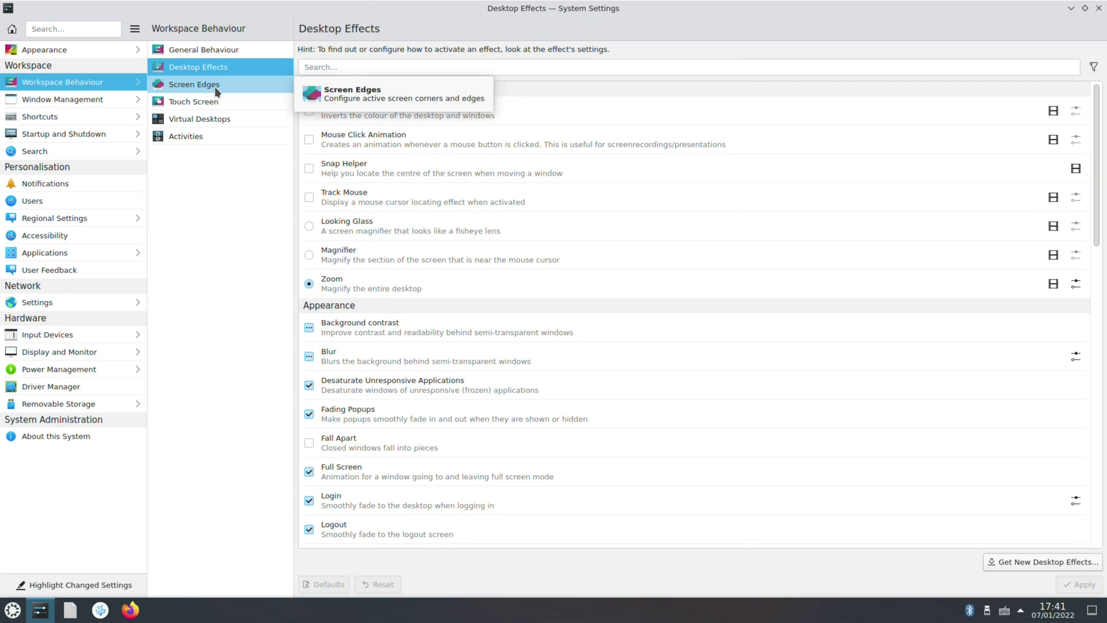
left_click(215, 86)
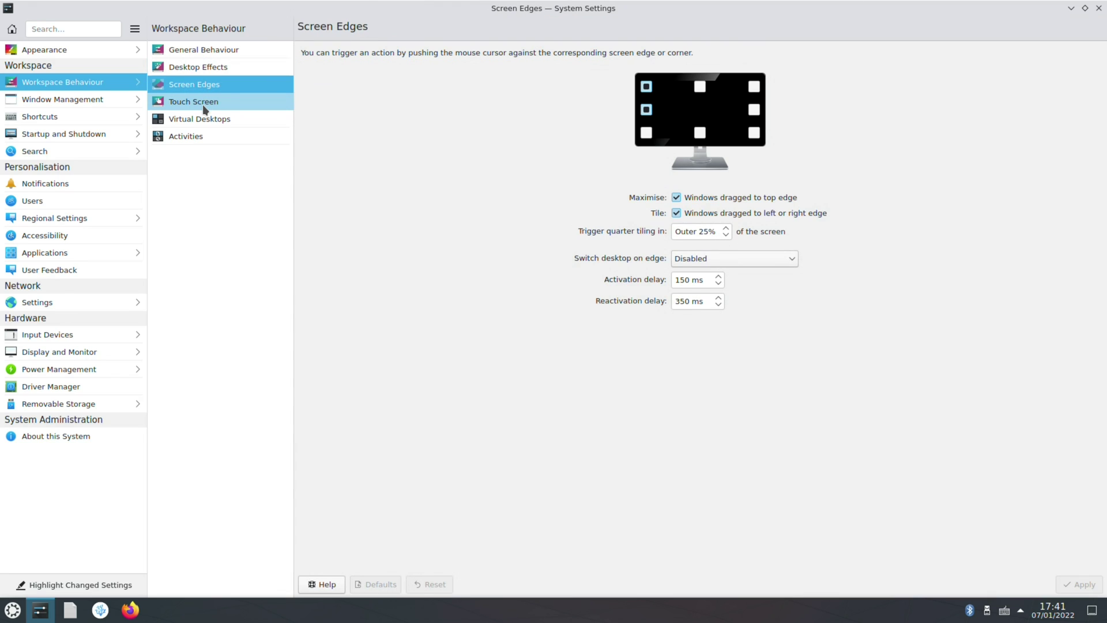
left_click(204, 107)
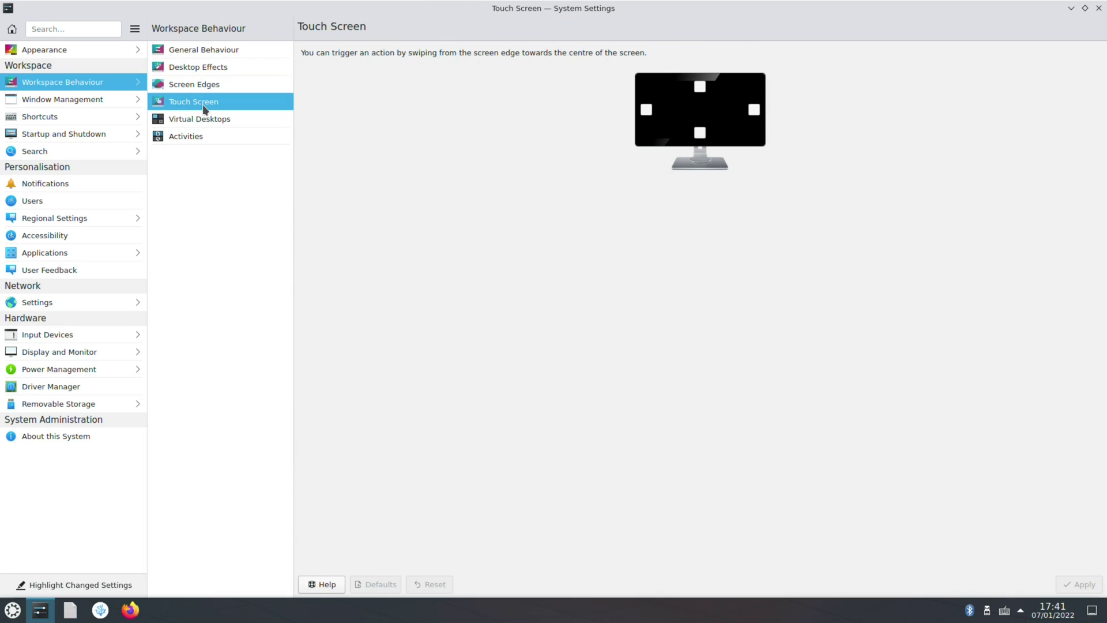
left_click(202, 119)
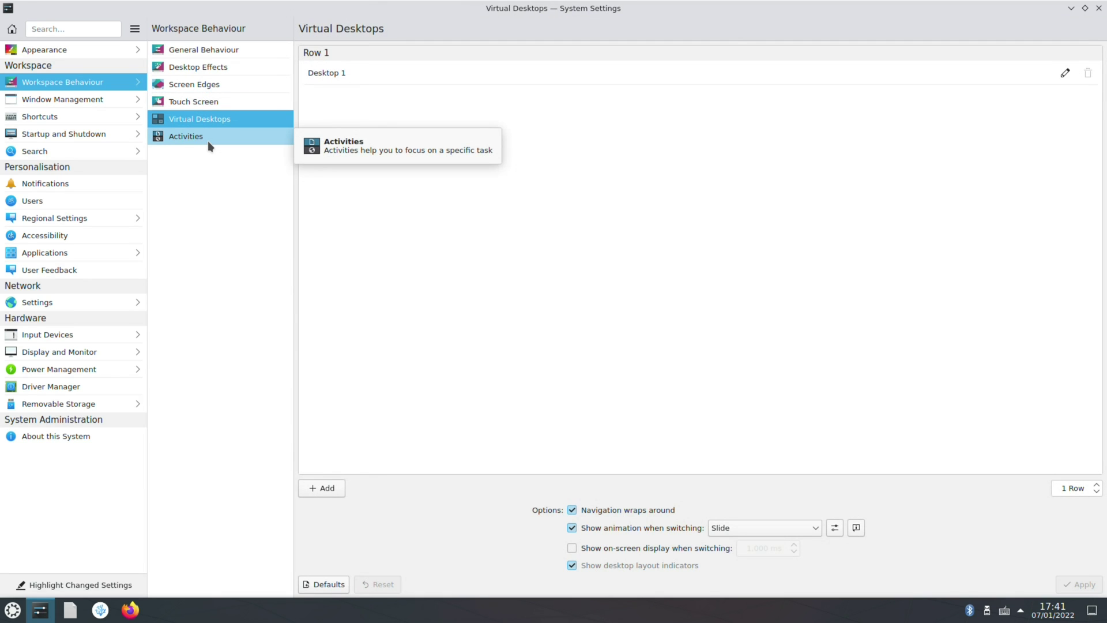
left_click(207, 140)
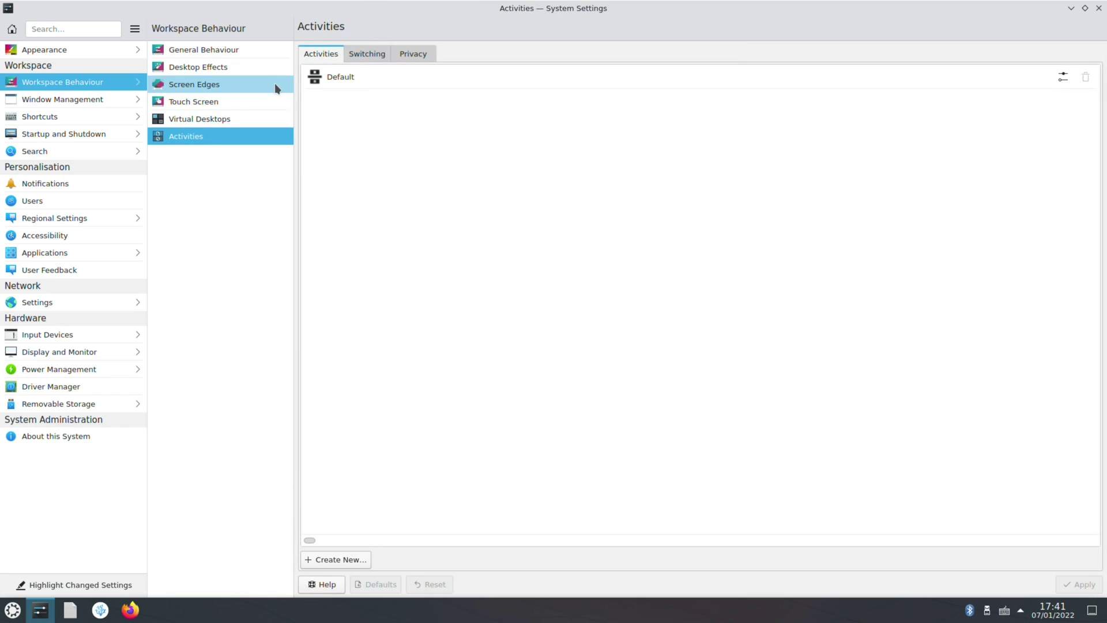
- Browse Window Management, Shortcuts, Regional Settings and the Network proxy page
left_click(68, 101)
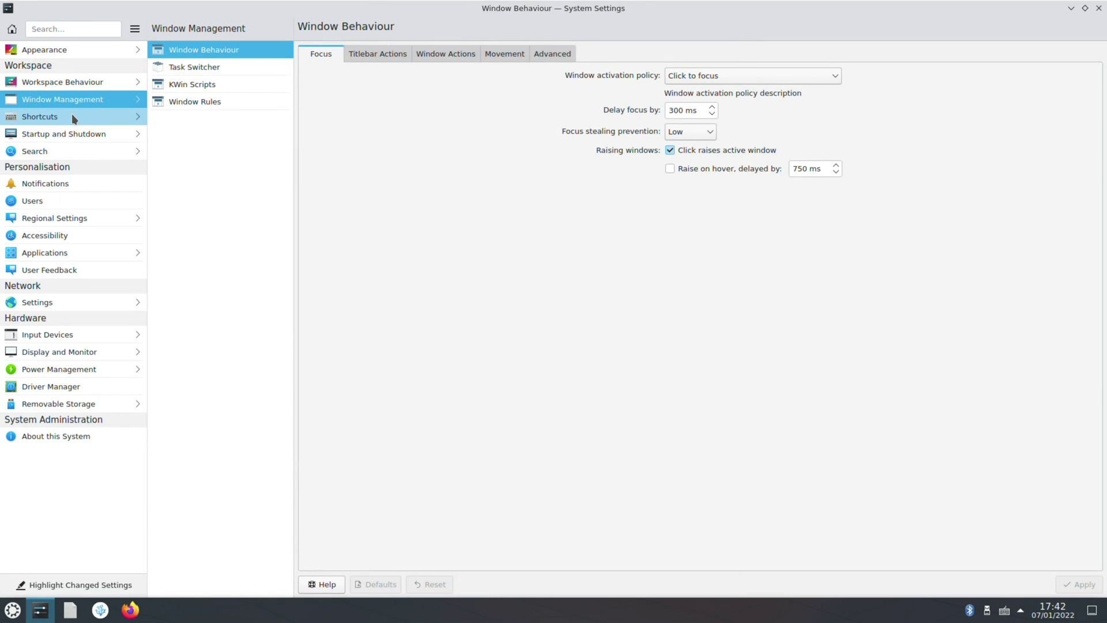
mouse_move(75, 127)
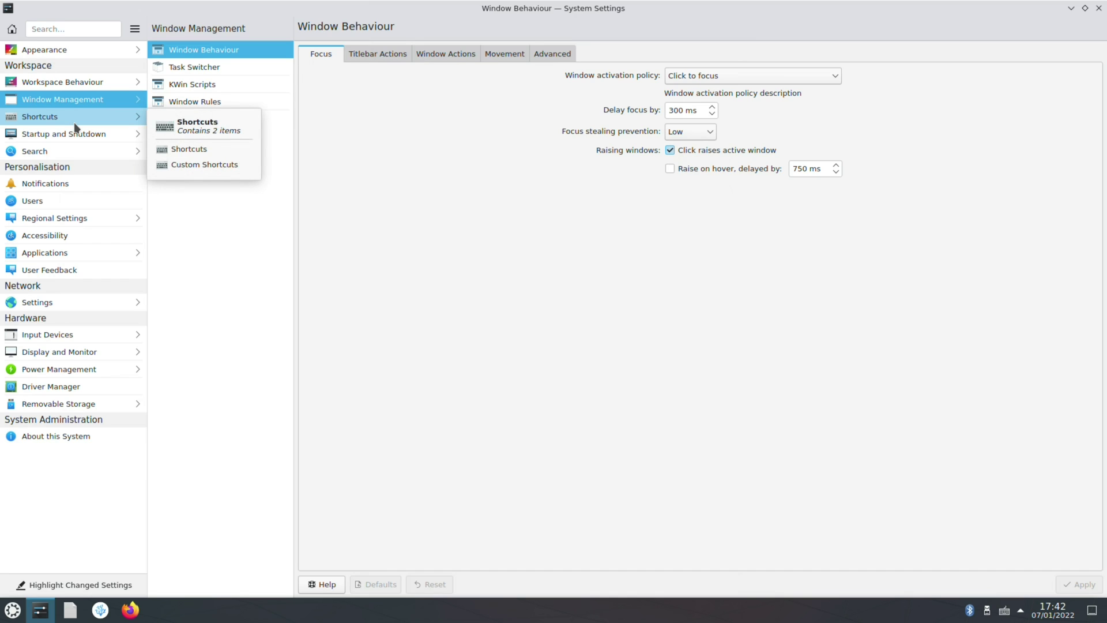
left_click(75, 123)
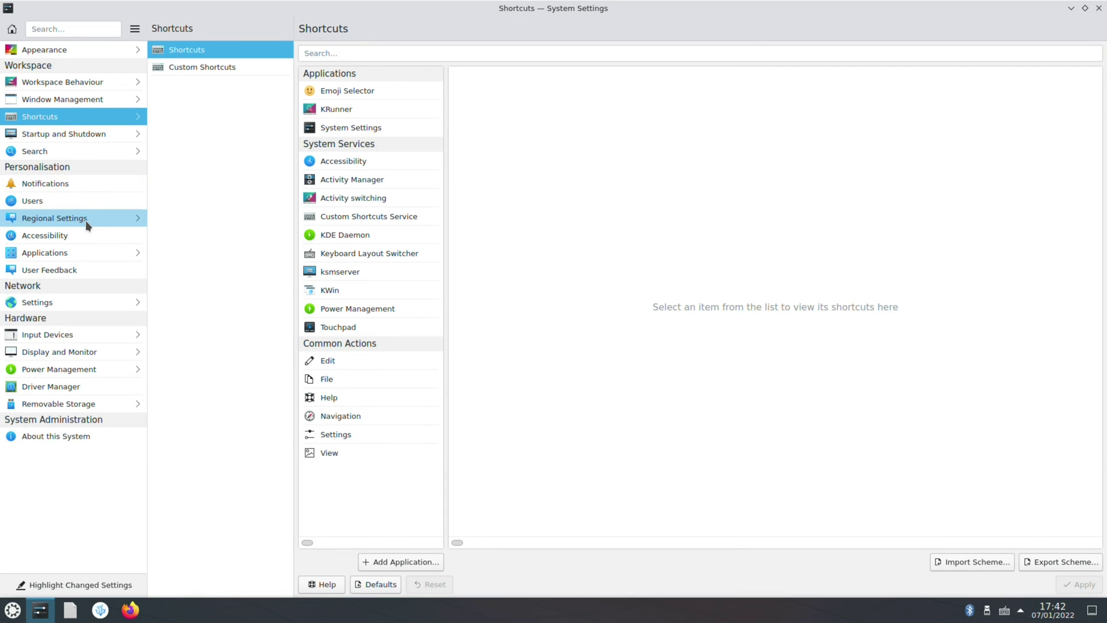
left_click(85, 220)
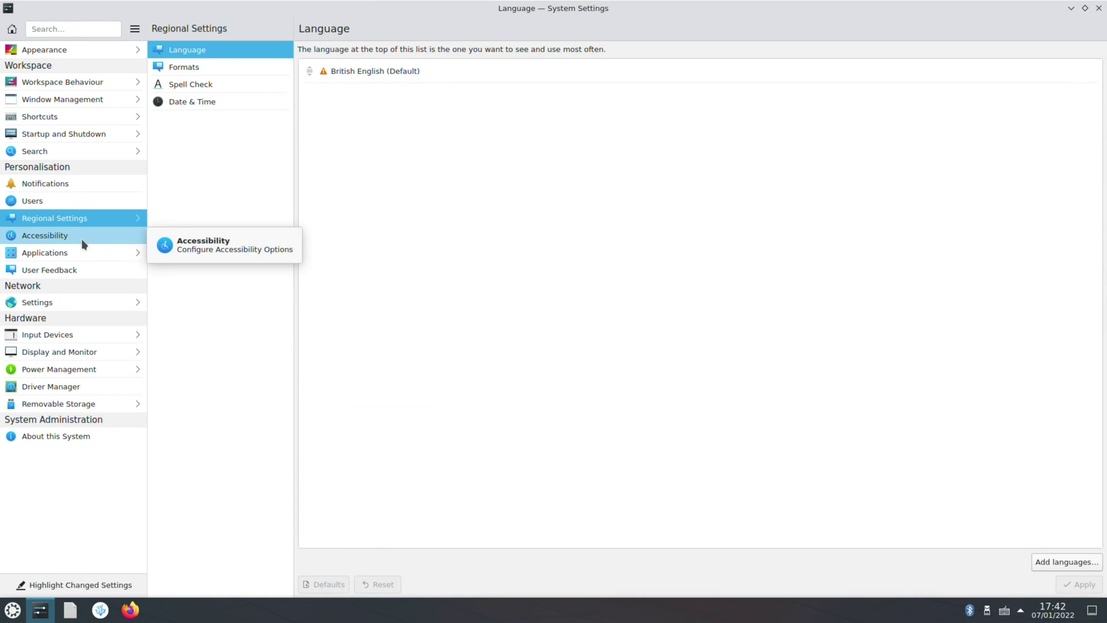
mouse_move(81, 257)
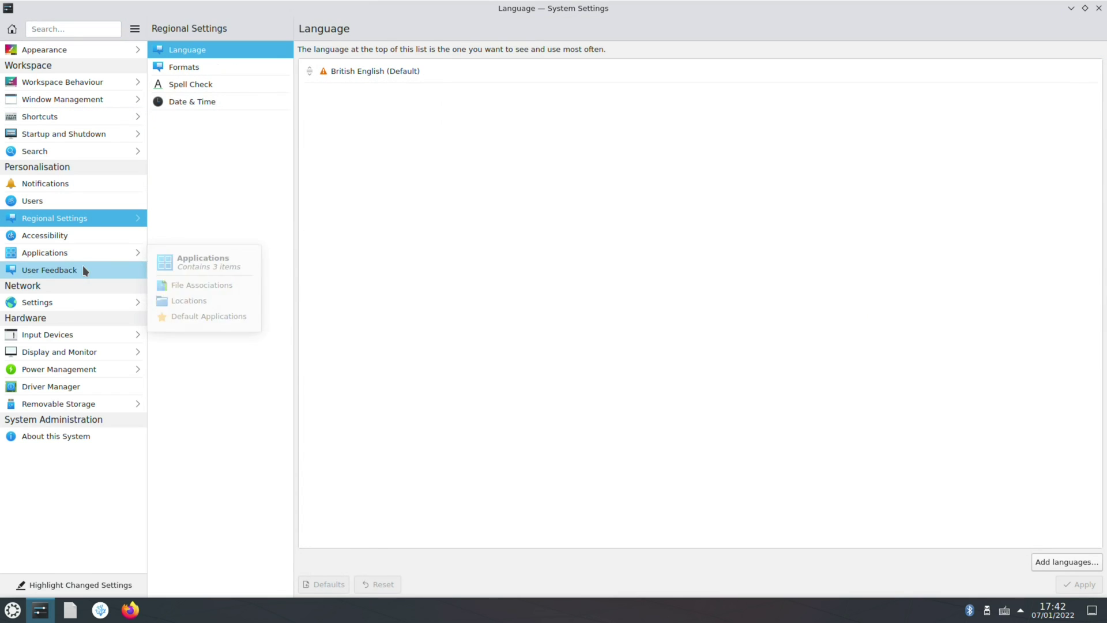
left_click(94, 303)
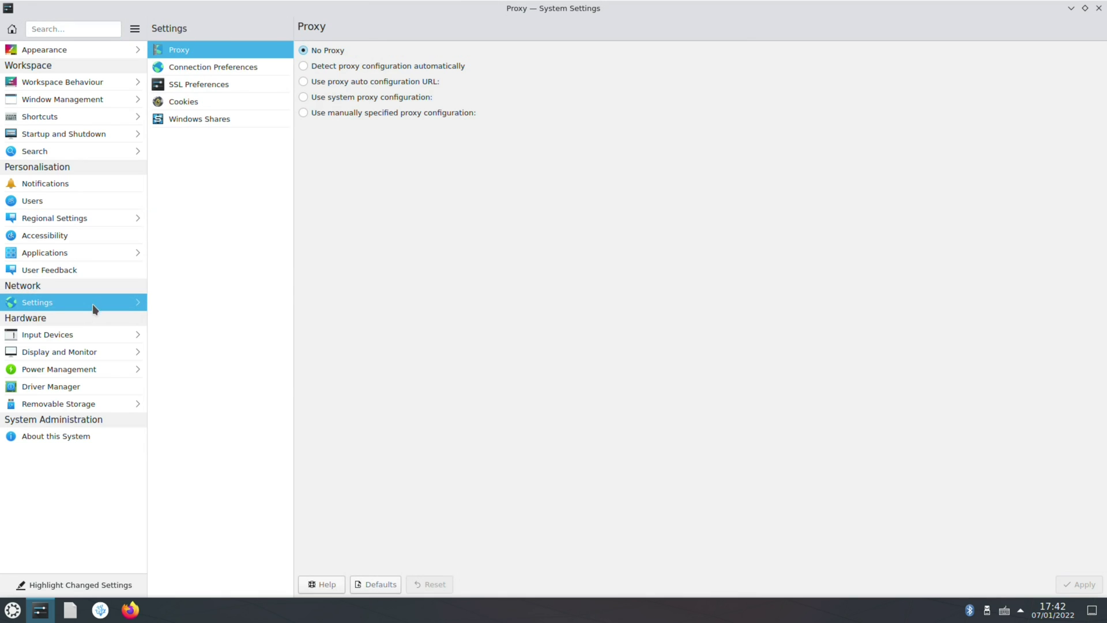
mouse_move(98, 334)
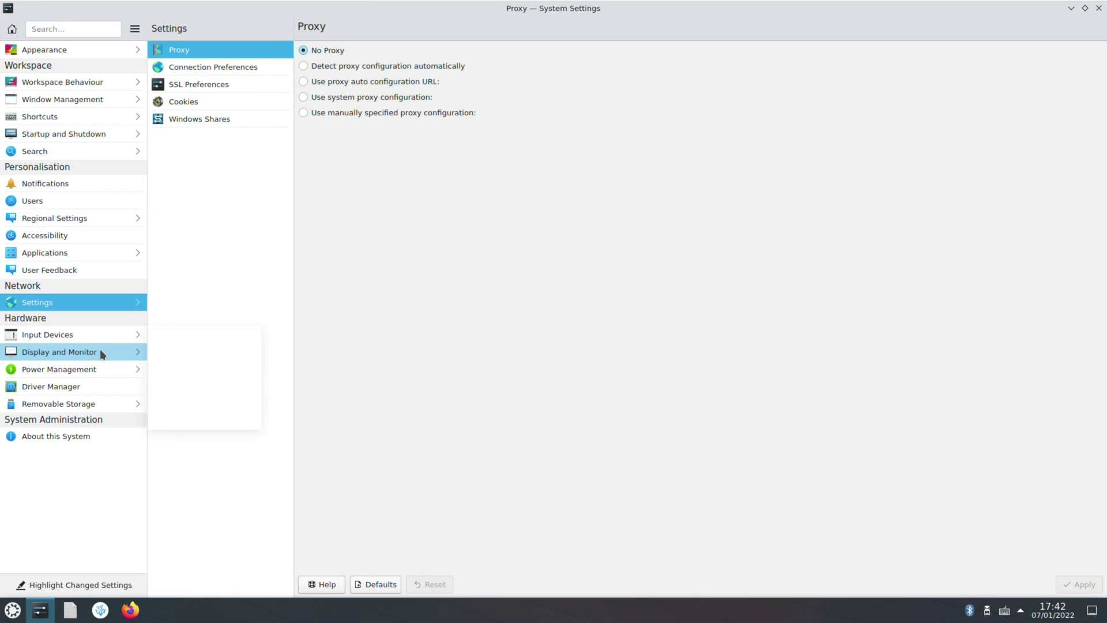
- Add the English (UK) keyboard layout, filtering the layout list to English
left_click(100, 335)
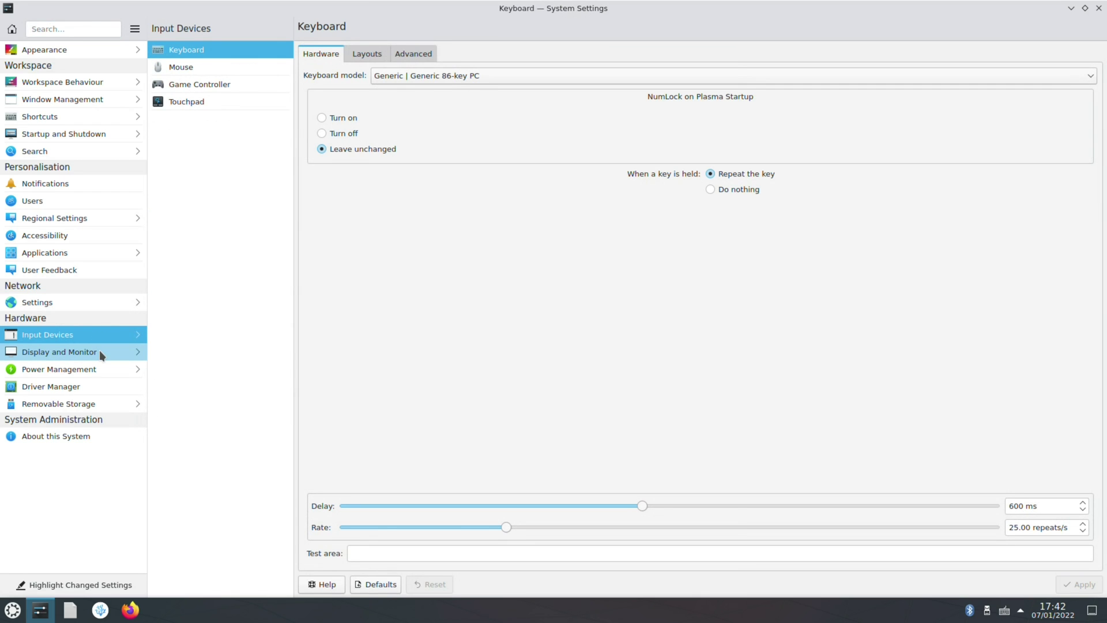
mouse_move(99, 351)
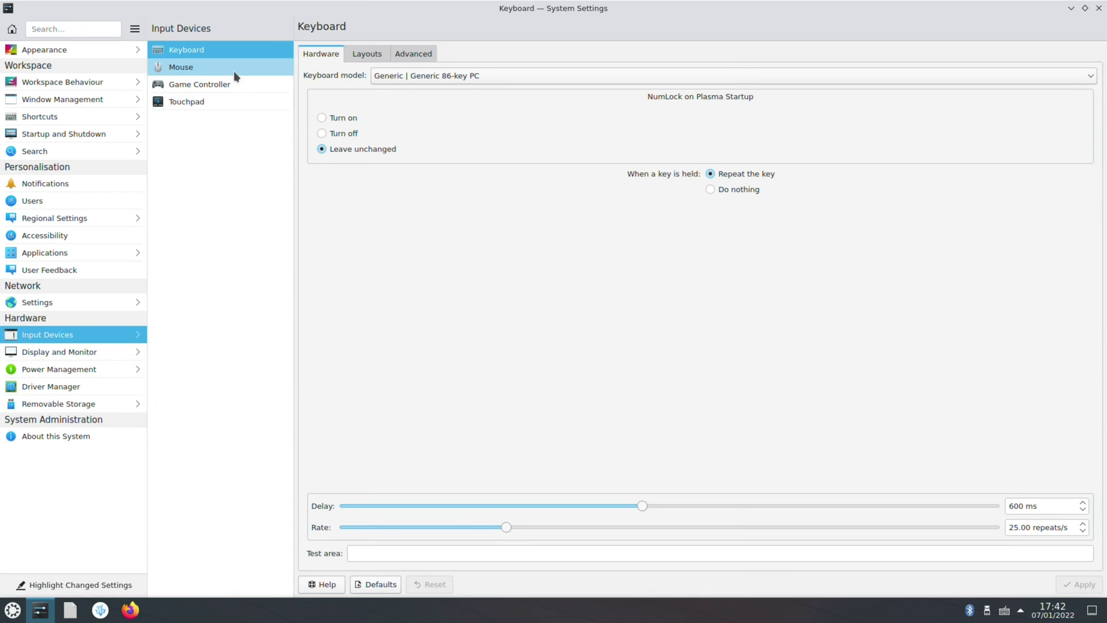
left_click(367, 54)
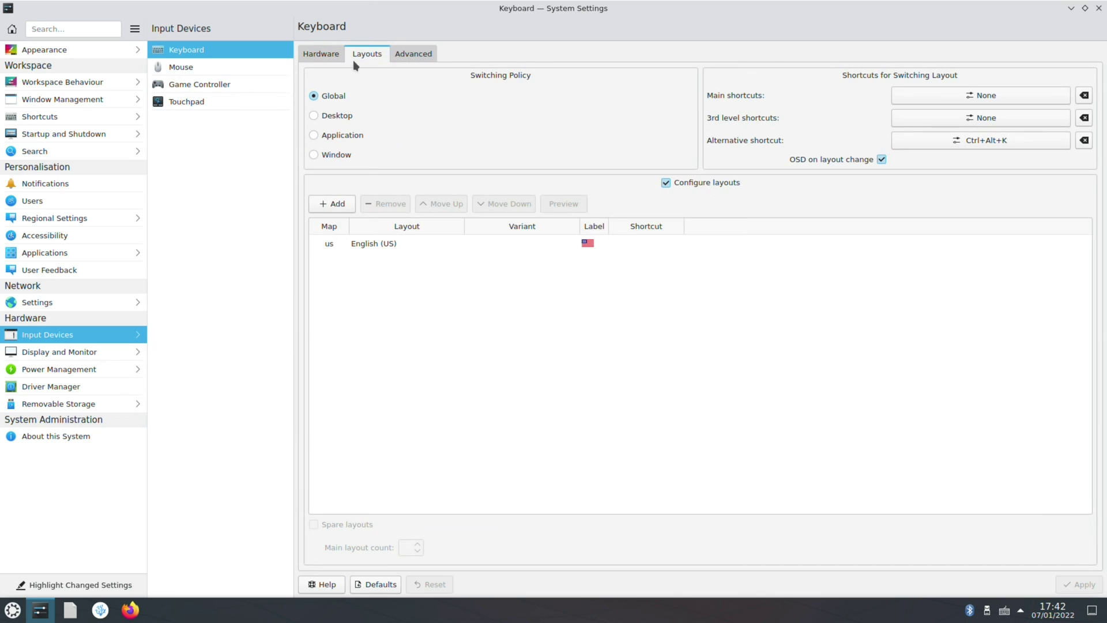
left_click(392, 244)
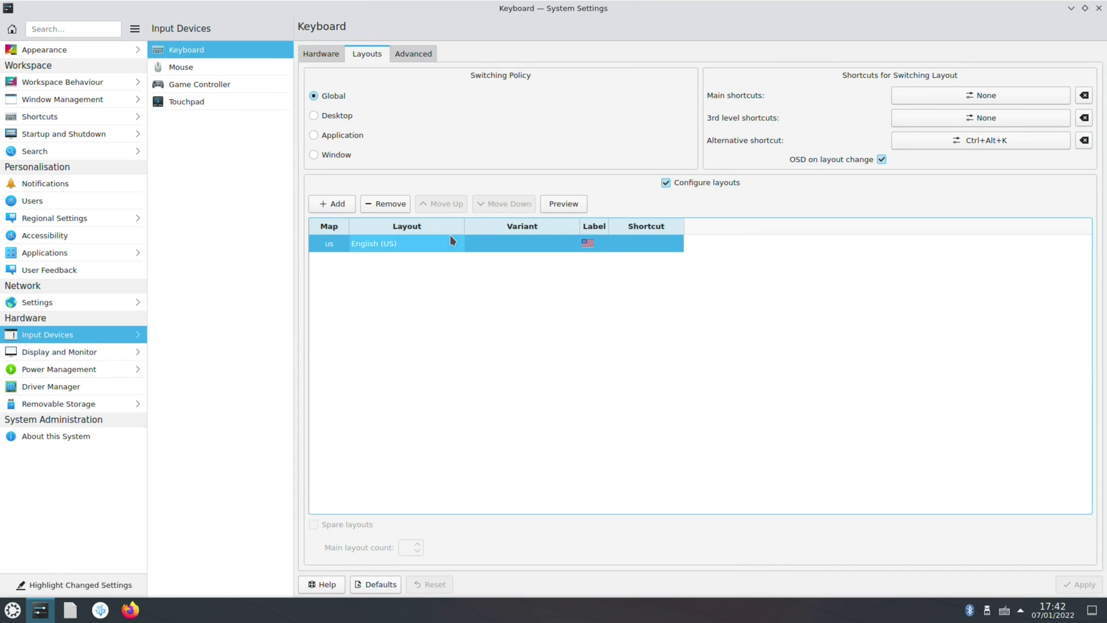
left_click(331, 203)
left_click(618, 230)
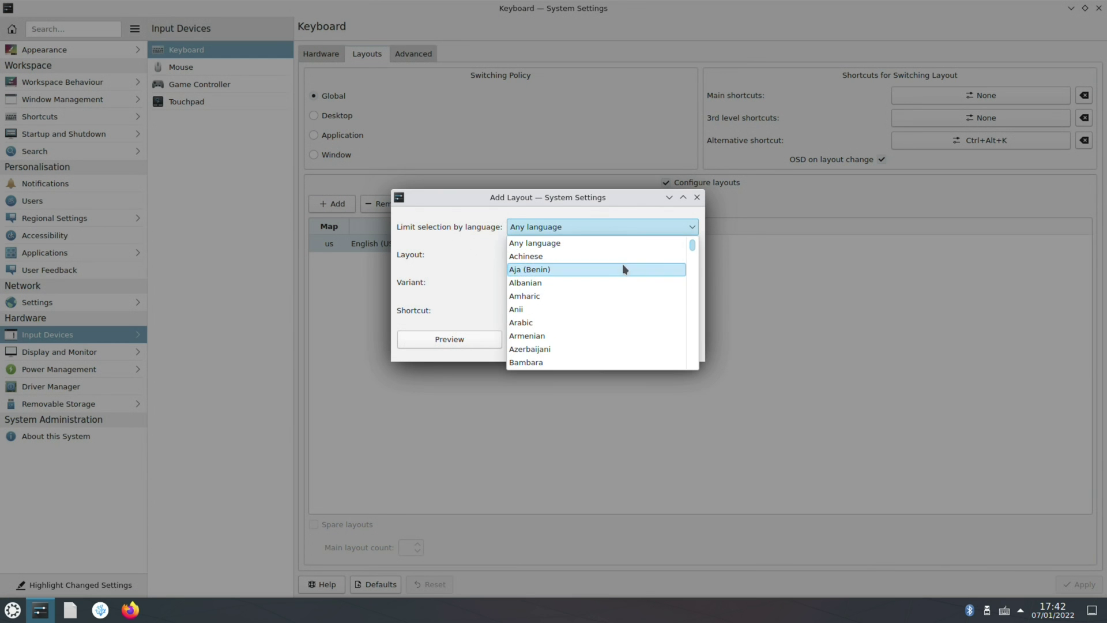
left_click_drag(693, 247, 687, 275)
left_click(628, 282)
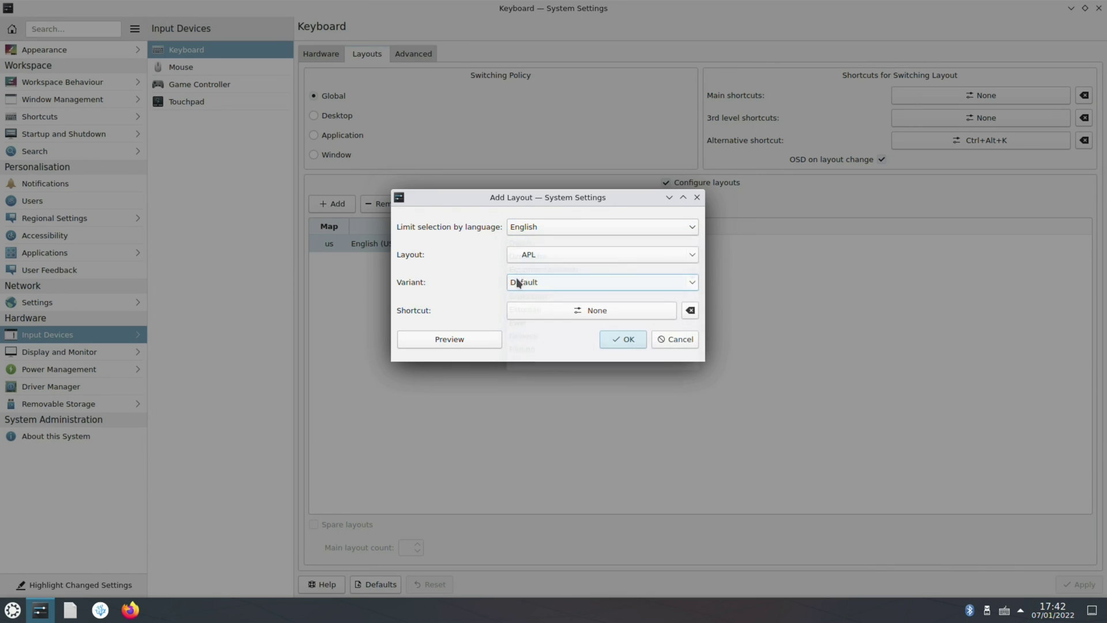
left_click(630, 255)
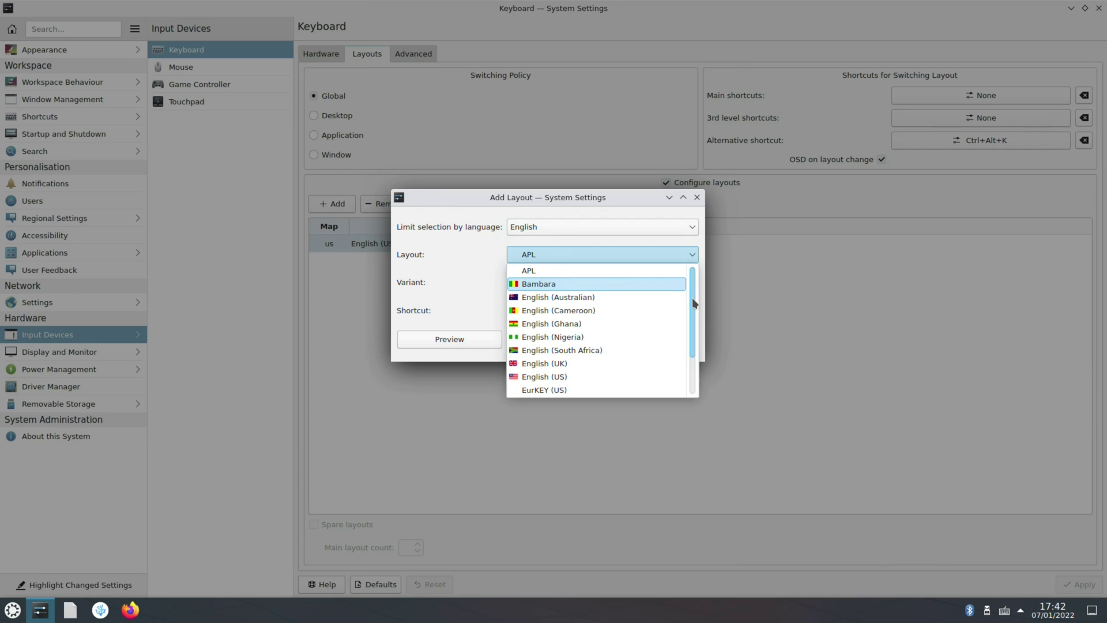
left_click(559, 363)
left_click(628, 339)
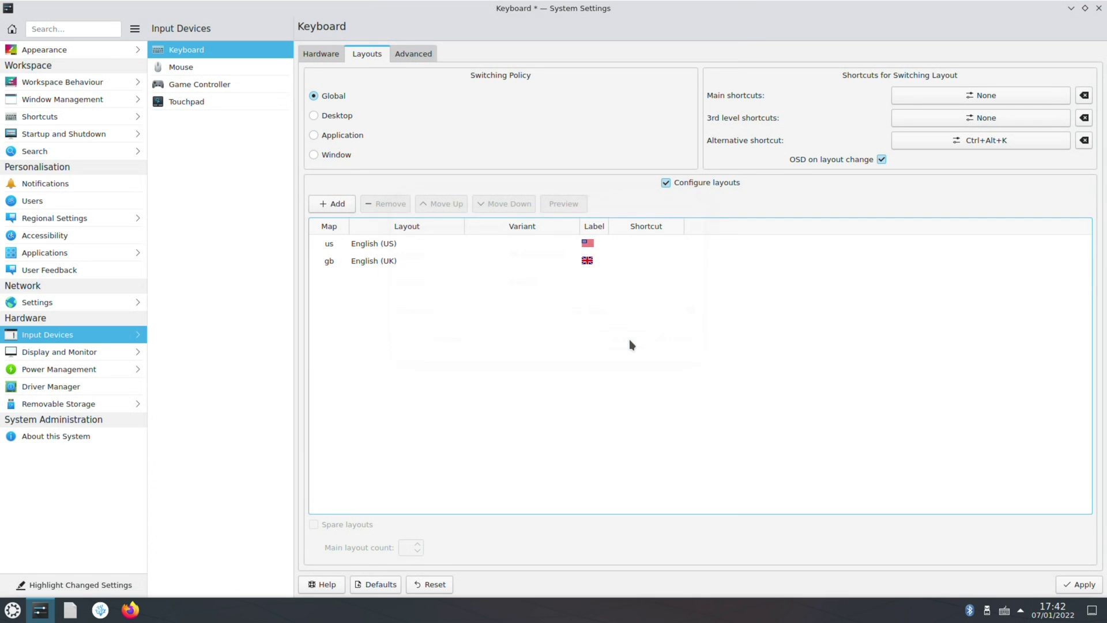
- Remove the English (US) layout and apply the keyboard change
left_click(406, 244)
left_click(393, 203)
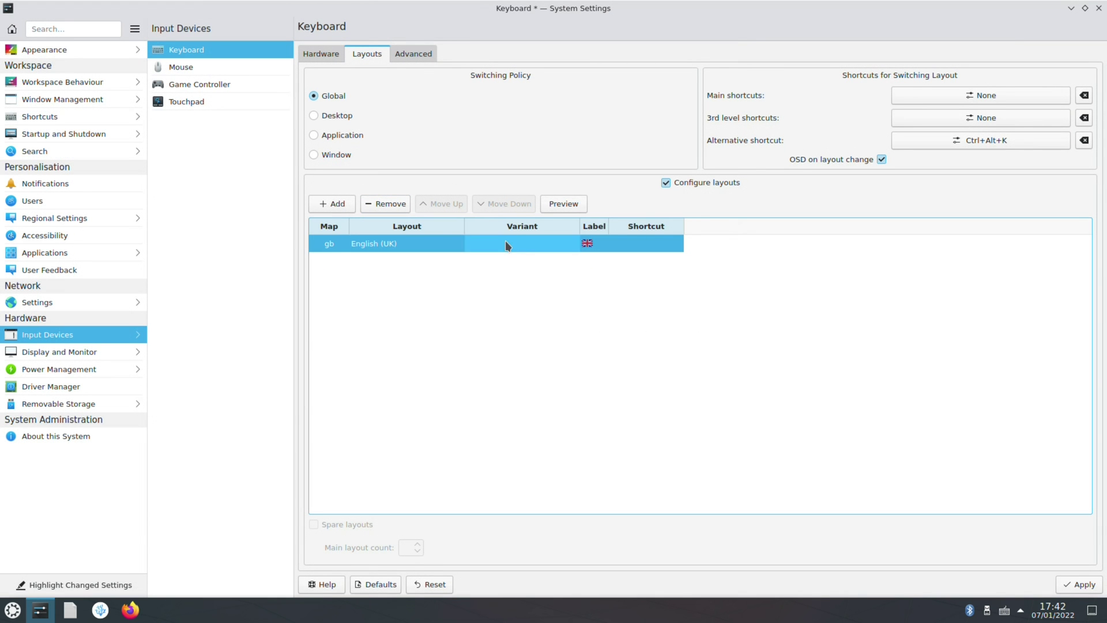
left_click(535, 271)
left_click(403, 57)
left_click(355, 59)
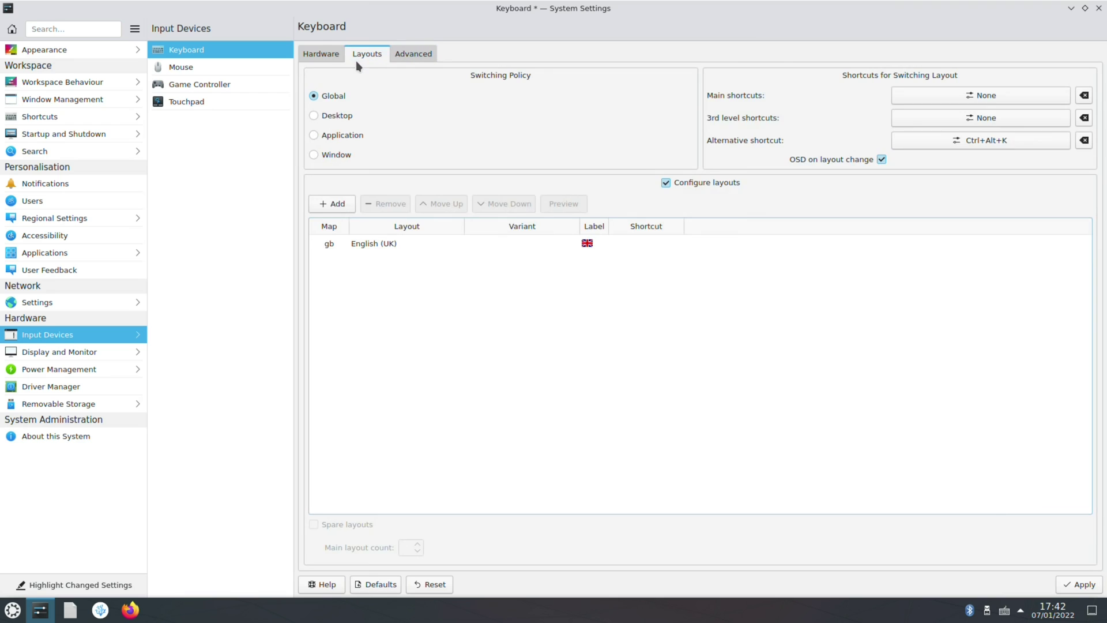
left_click(334, 57)
left_click(372, 54)
left_click(267, 74)
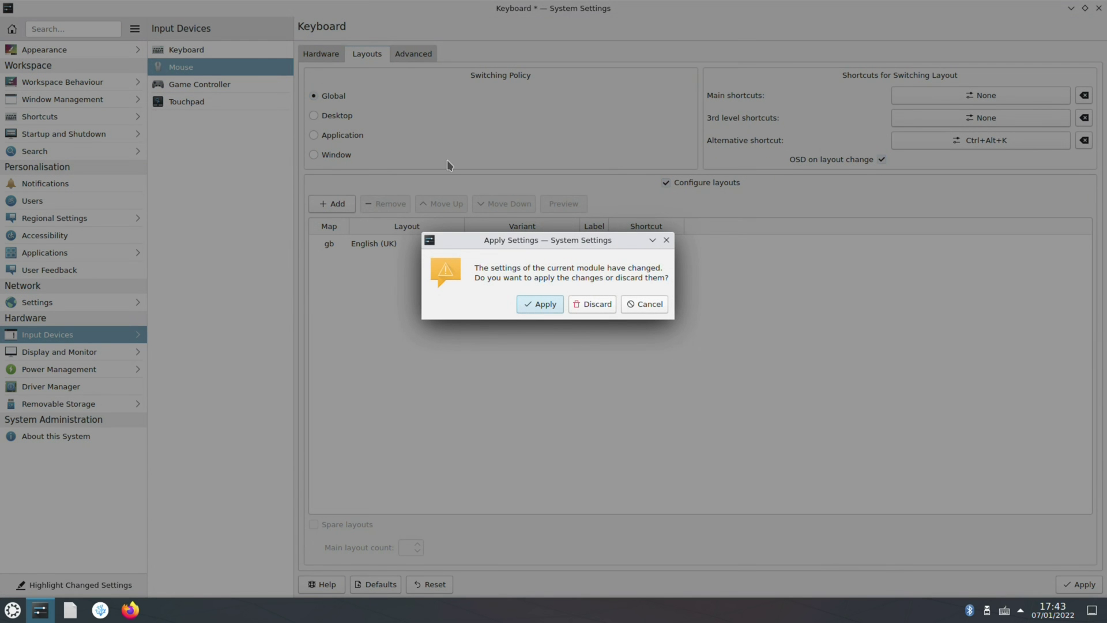
left_click(534, 305)
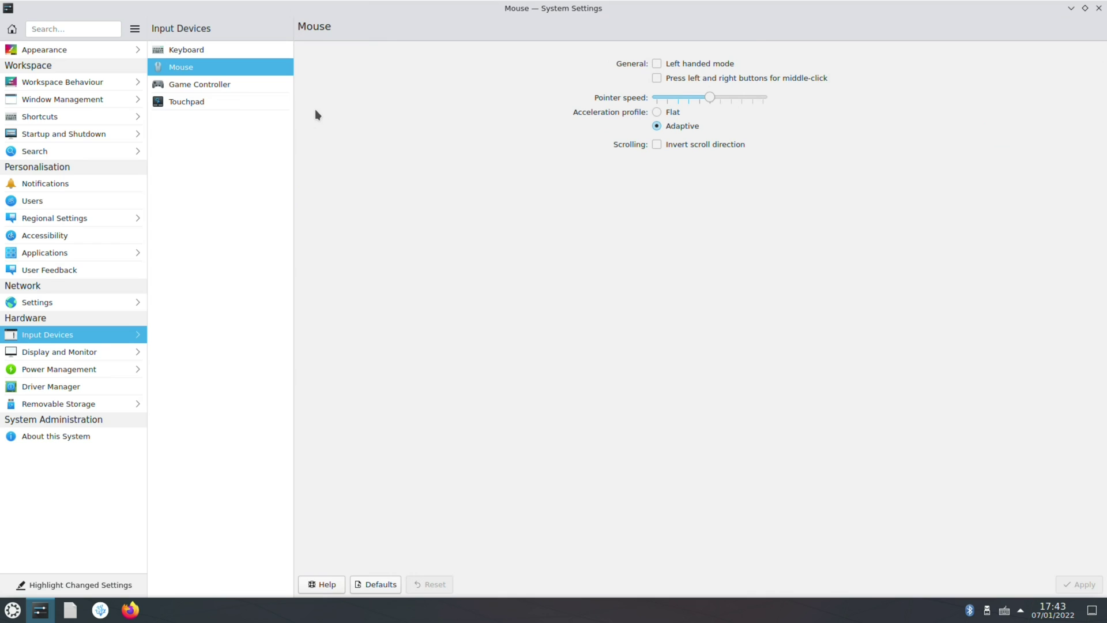
- Check Game Controller and Touchpad, then switch the compositor rendering backend to OpenGL 3.1 and apply
left_click(215, 87)
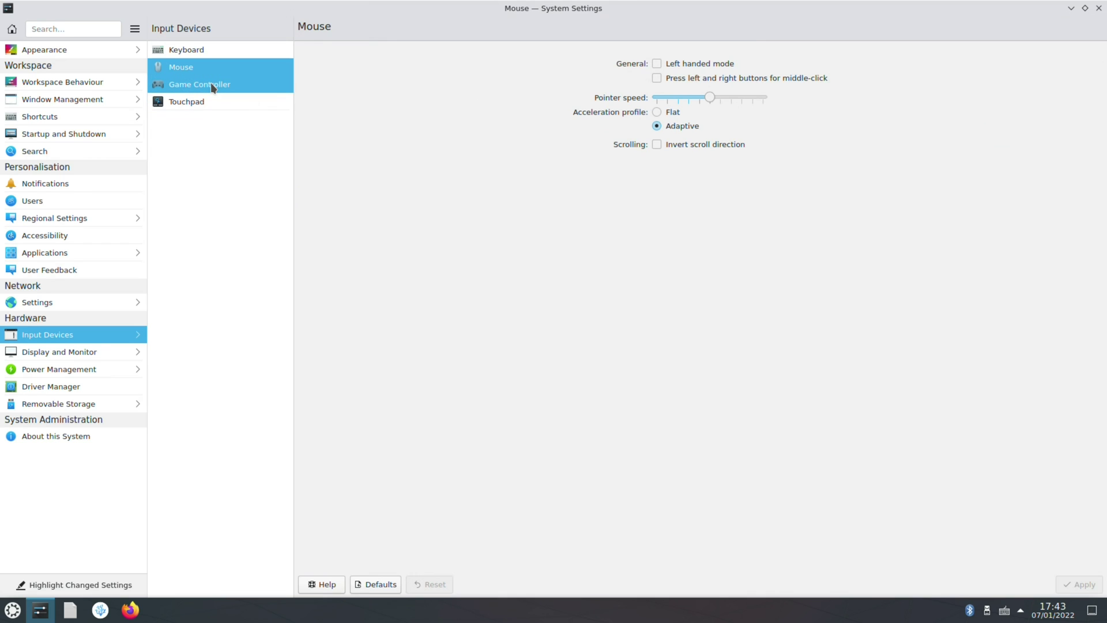
left_click(198, 106)
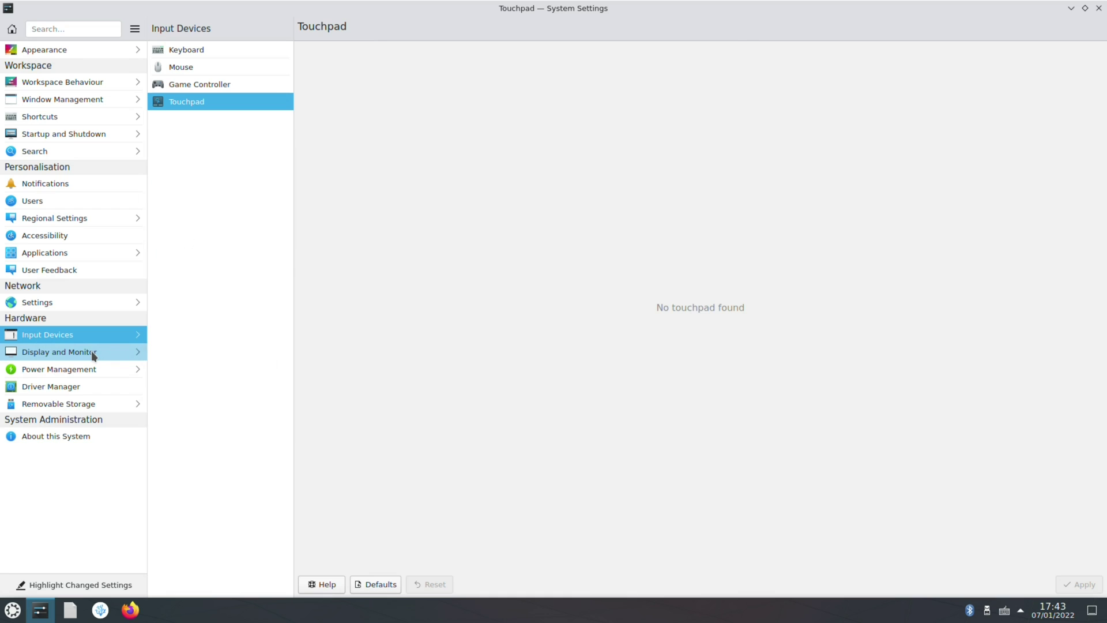
left_click(92, 353)
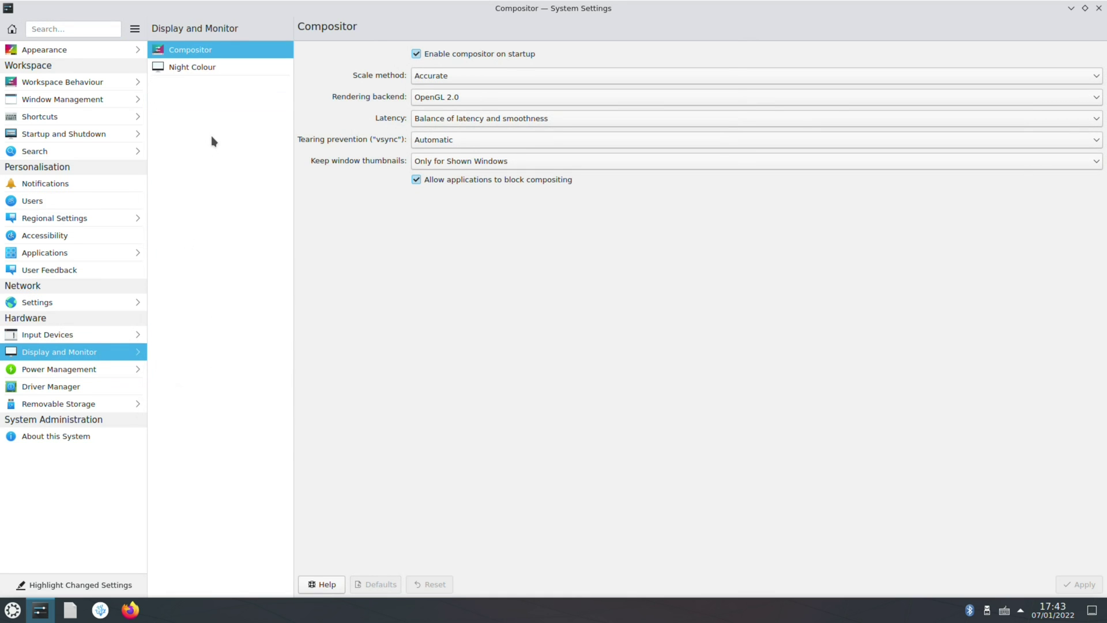
left_click(483, 96)
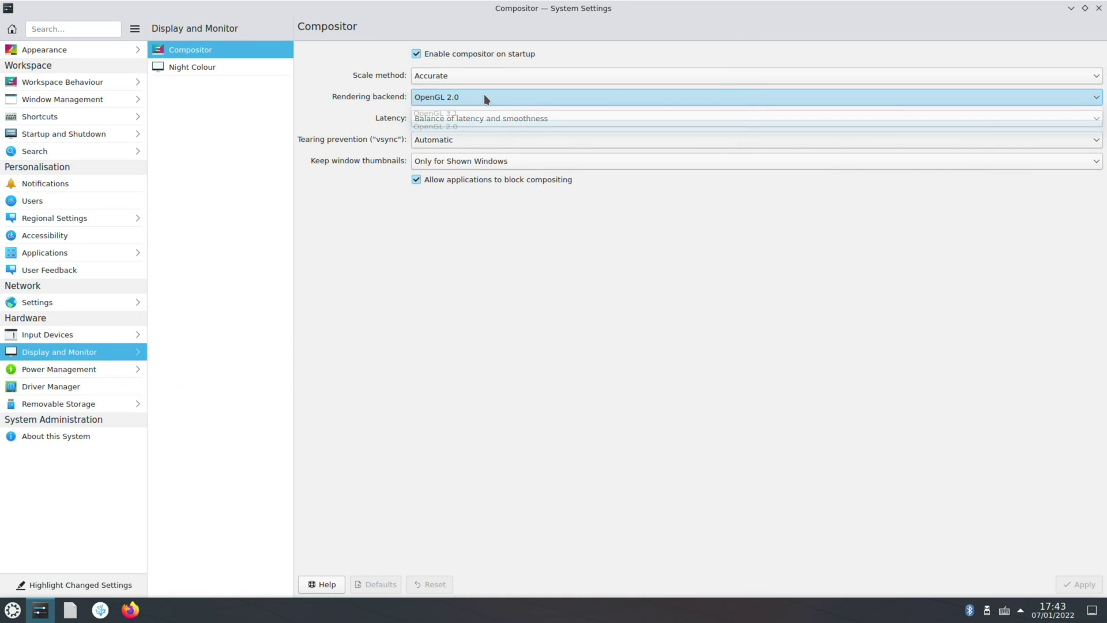
left_click(468, 116)
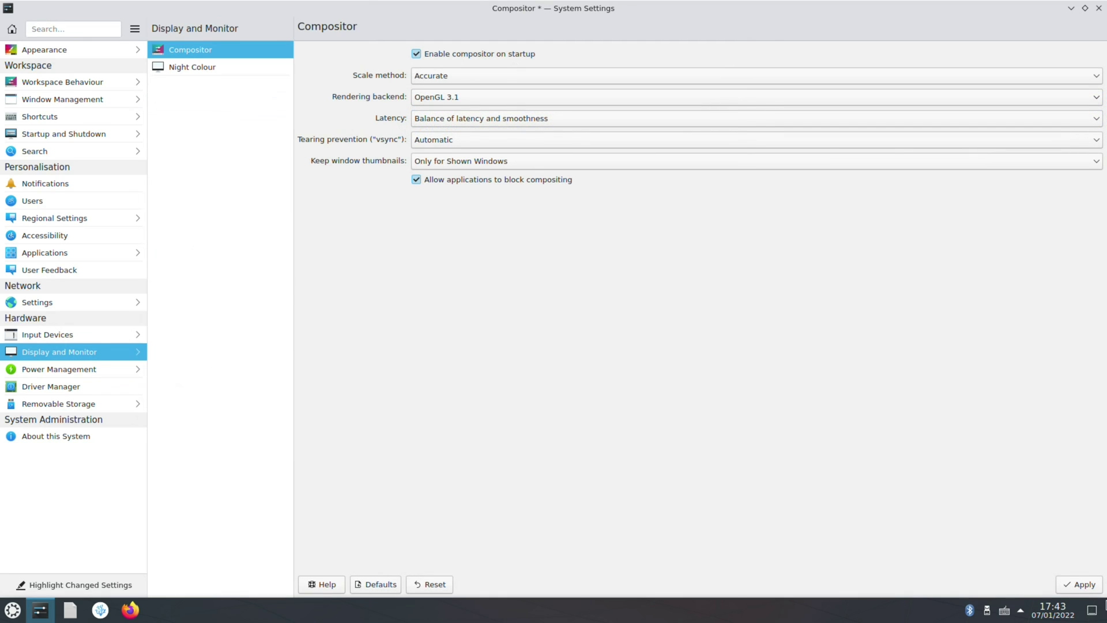
left_click(1080, 580)
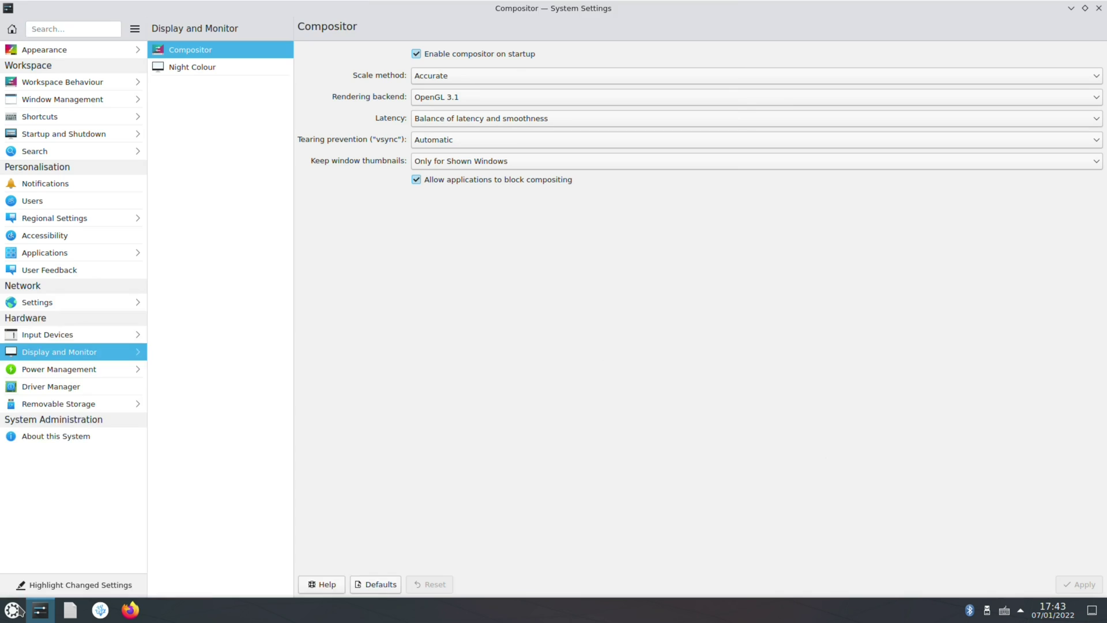
- Toggle the application launcher menu open and closed several times
left_click(17, 609)
left_click(17, 610)
left_click(17, 611)
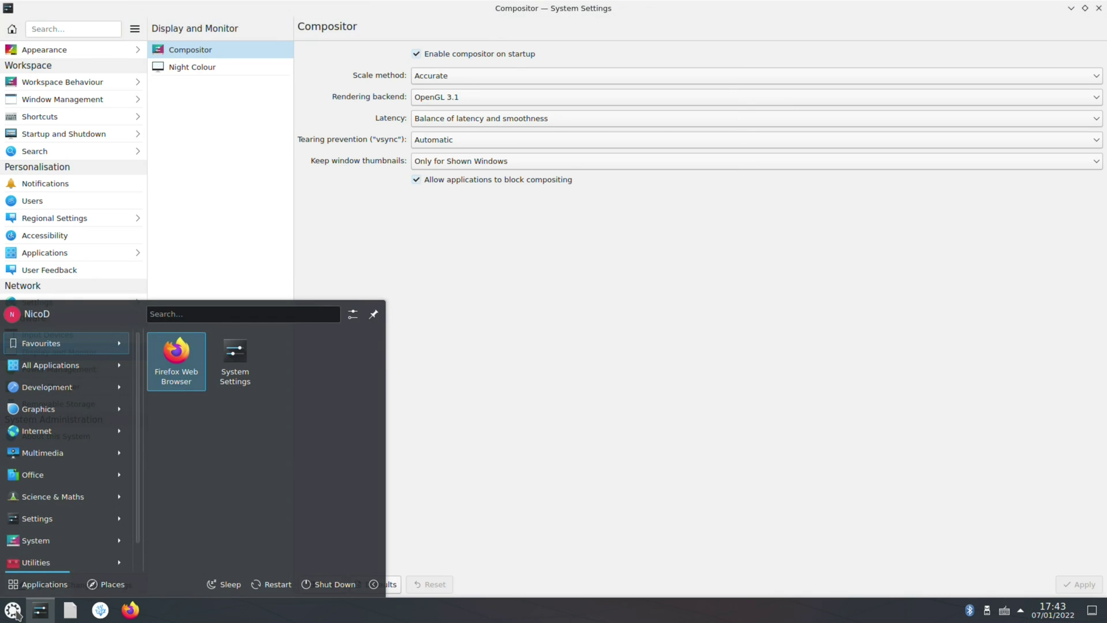
left_click(16, 612)
left_click(16, 612)
left_click(16, 612)
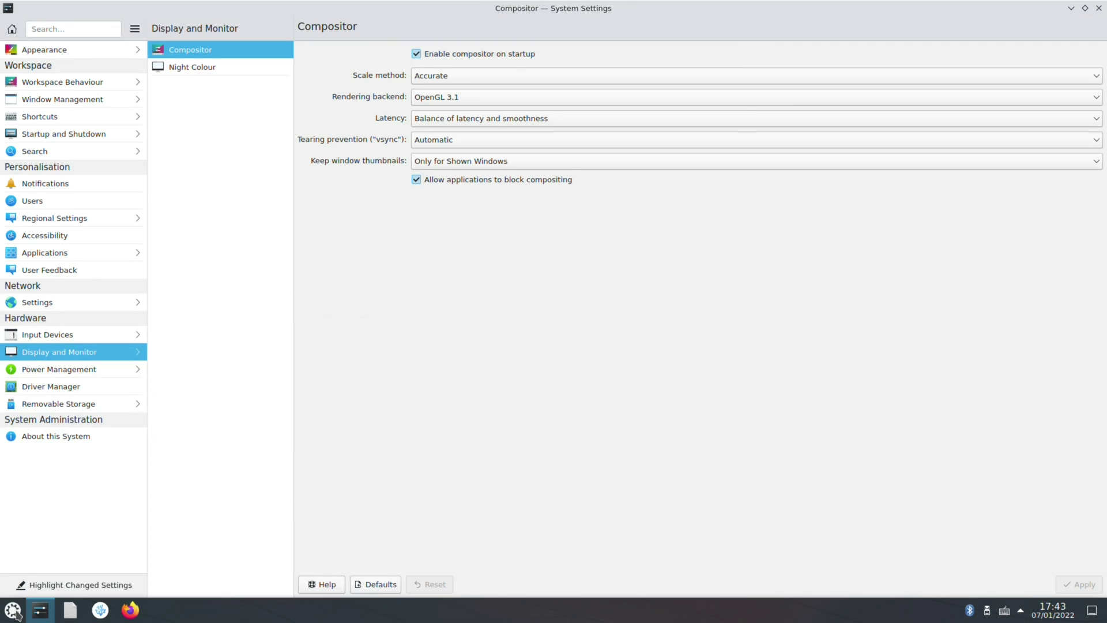
left_click(16, 612)
left_click(17, 612)
- Visit the Night Colour, Compositor, Power Management, Driver Manager and Removable Storage pages
left_click(205, 66)
left_click(224, 49)
left_click(68, 367)
left_click(93, 387)
left_click(89, 410)
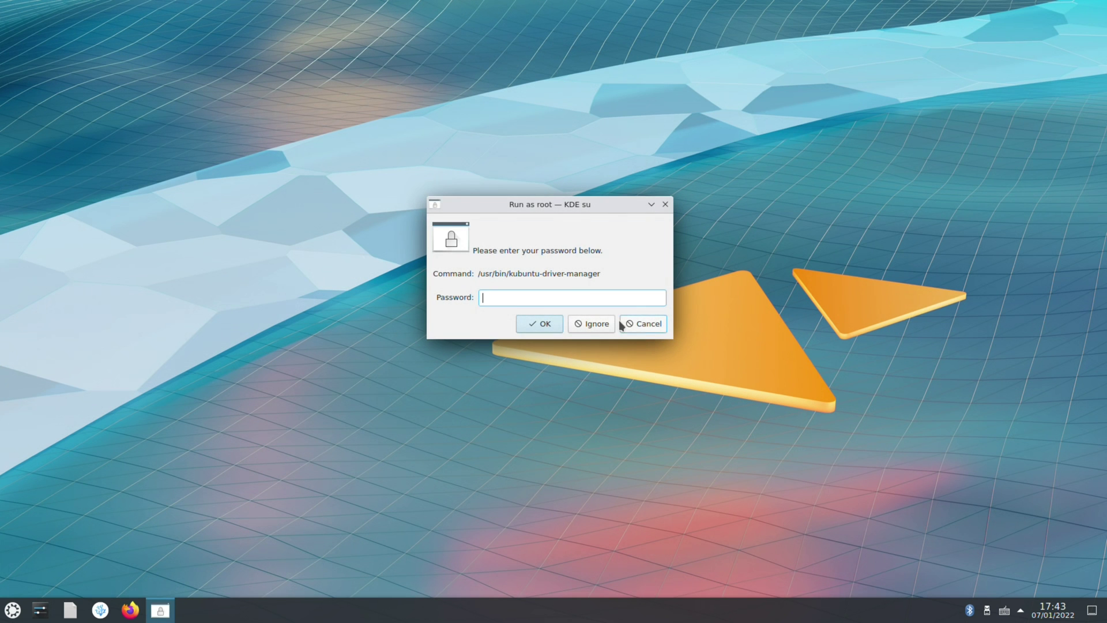
- Dismiss the root password prompt and launch Terminator from the application menu
left_click(619, 321)
left_click(12, 610)
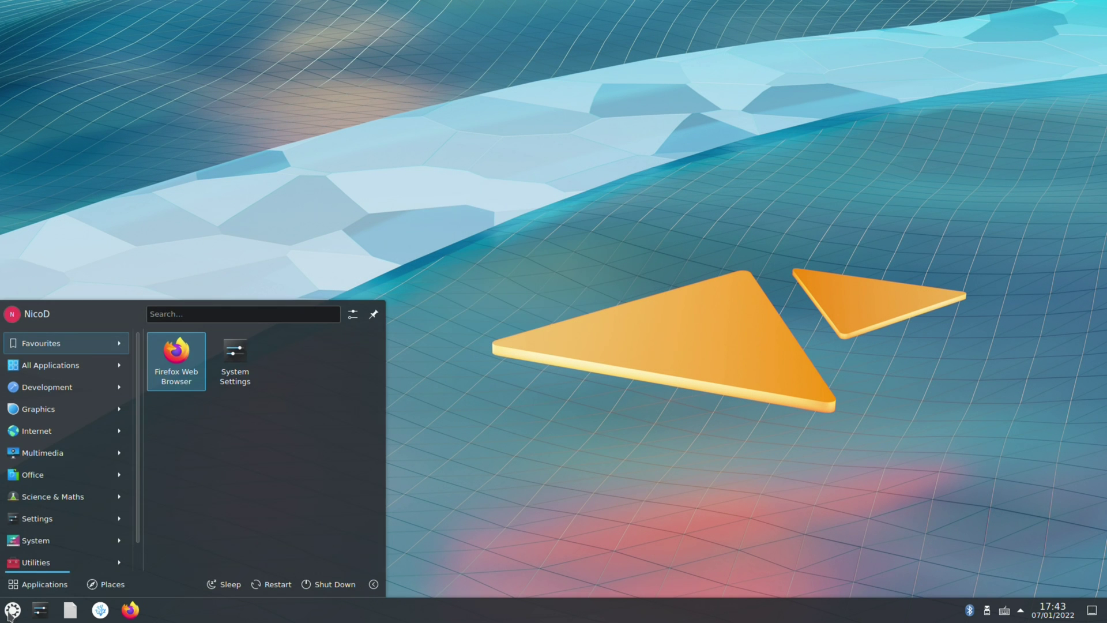
mouse_move(66, 540)
scroll(389, 496, "down", 2)
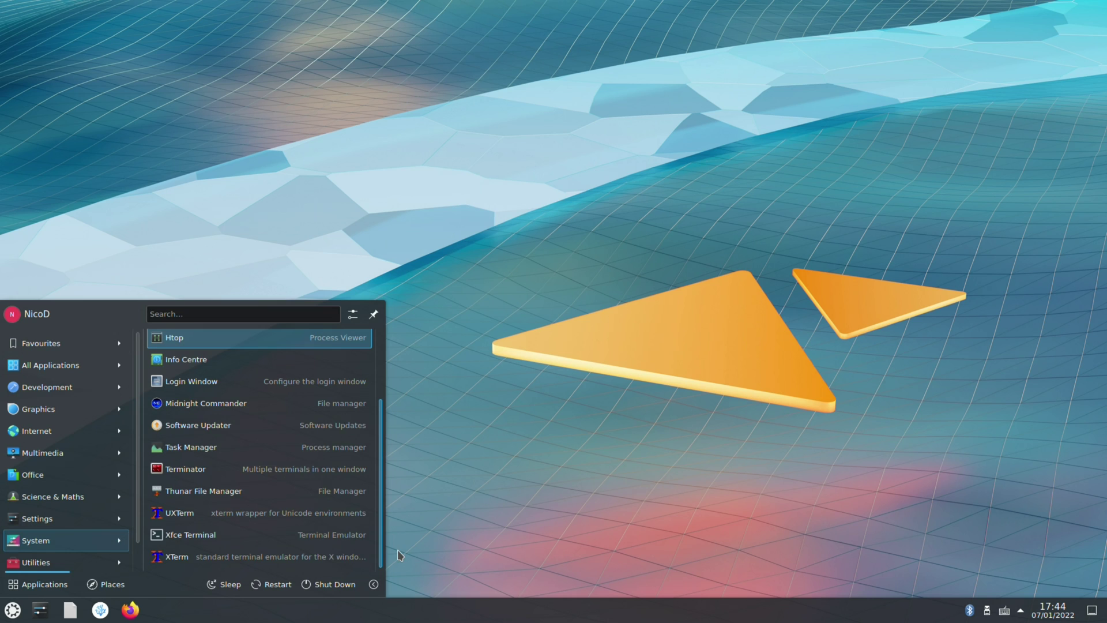
scroll(388, 491, "up", 3)
left_click(185, 562)
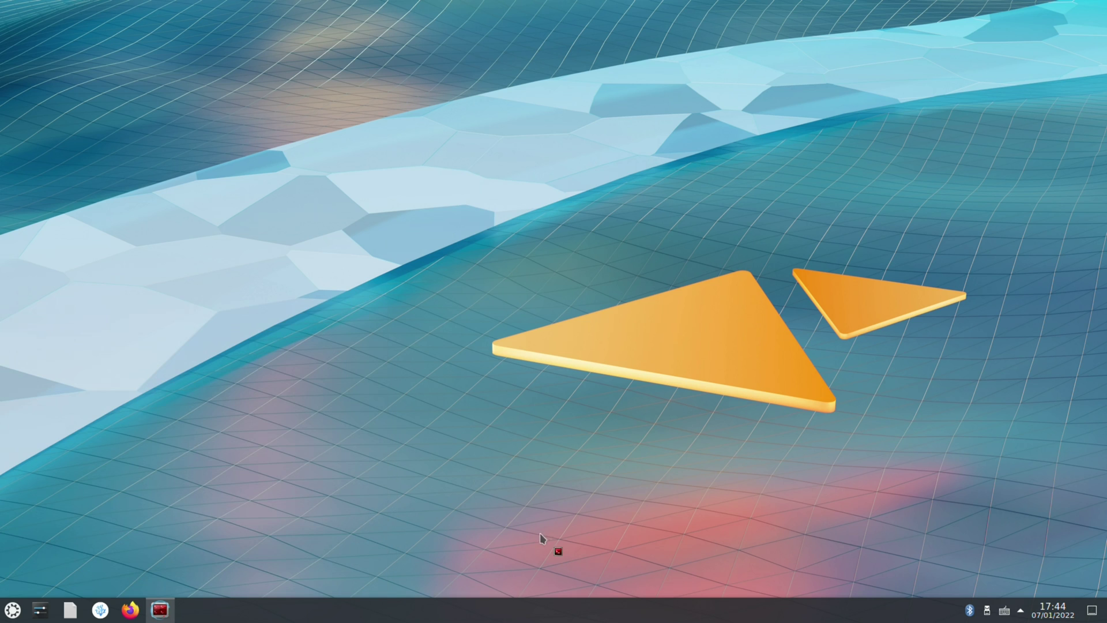
- Run sudo apt install konsole, confirm with y, and close the terminal
type("sudo apt install ko")
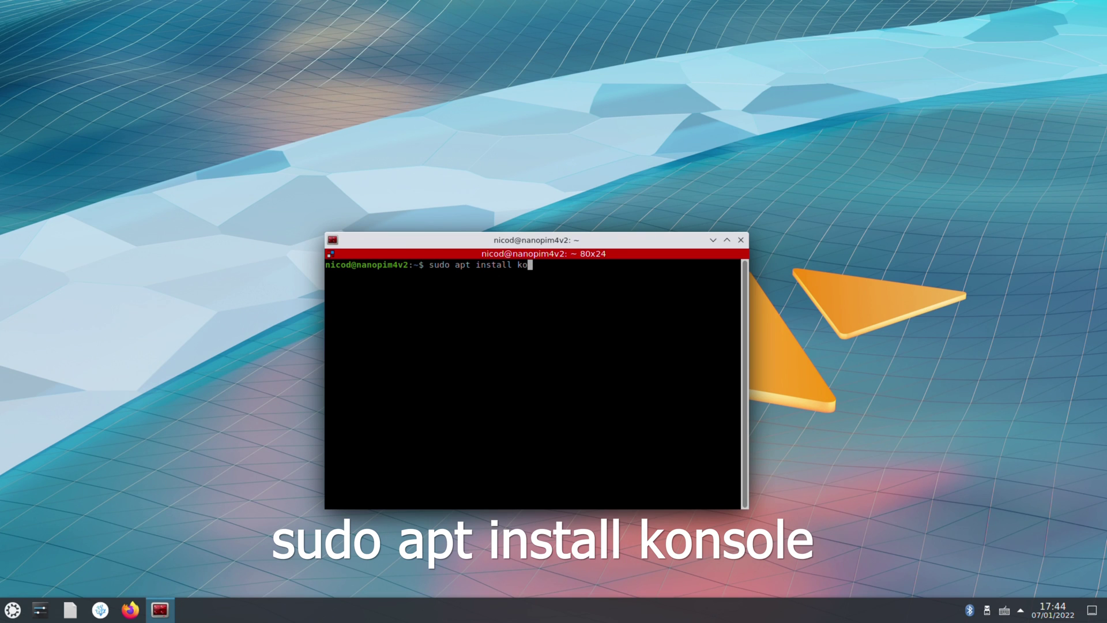
type("nsole")
key("Return")
key("Return")
type("y")
key("Return")
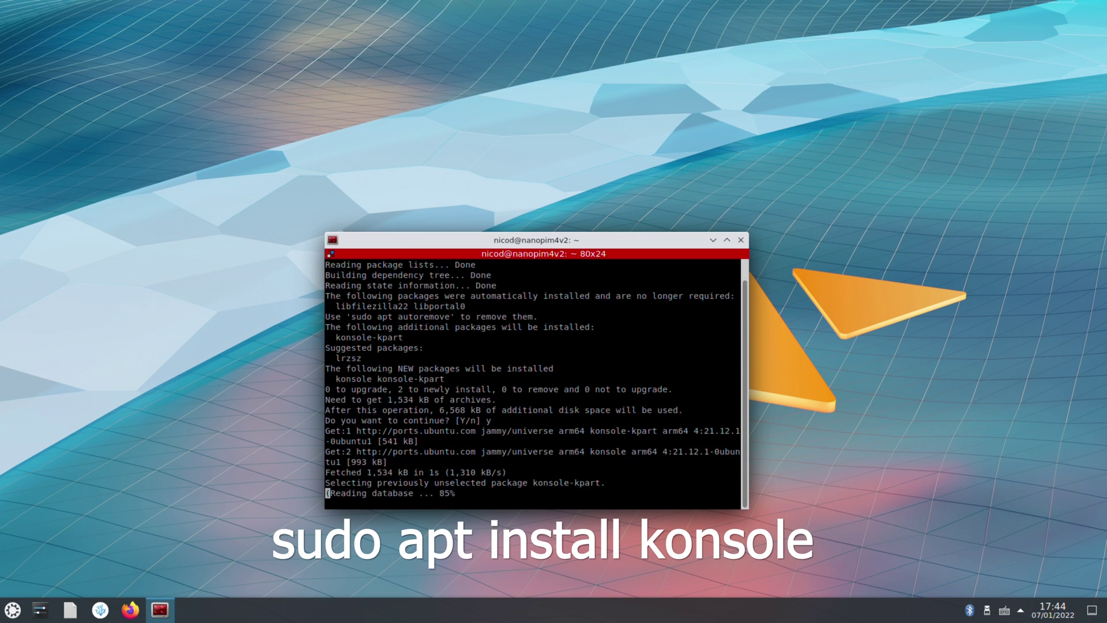
left_click(740, 239)
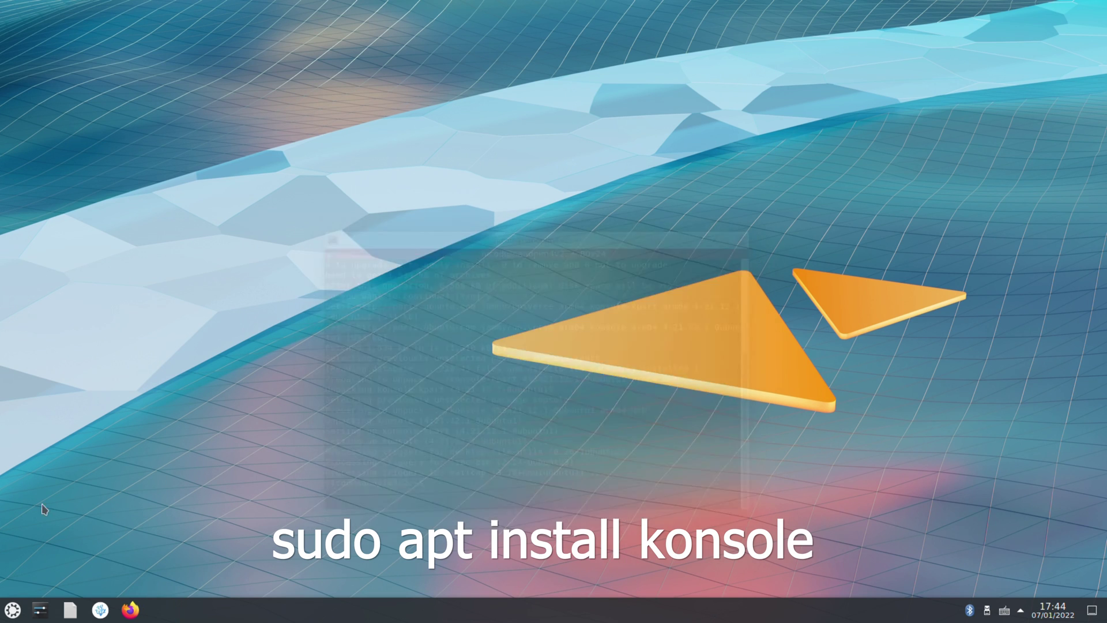
- Launch Konsole from the application menu and centre its window on screen
left_click(17, 608)
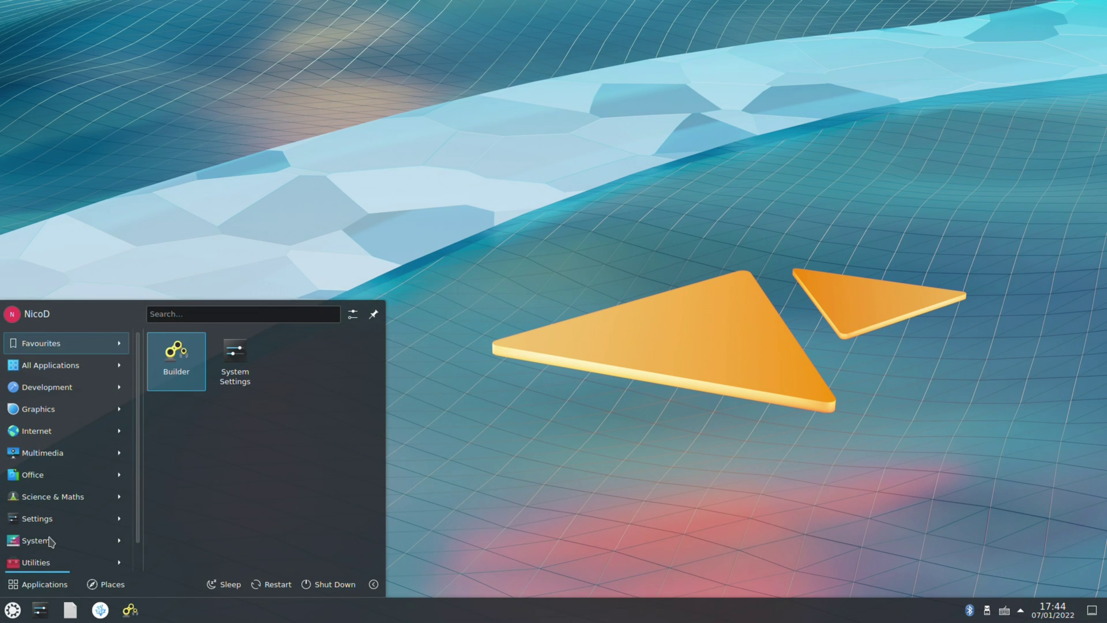
mouse_move(56, 543)
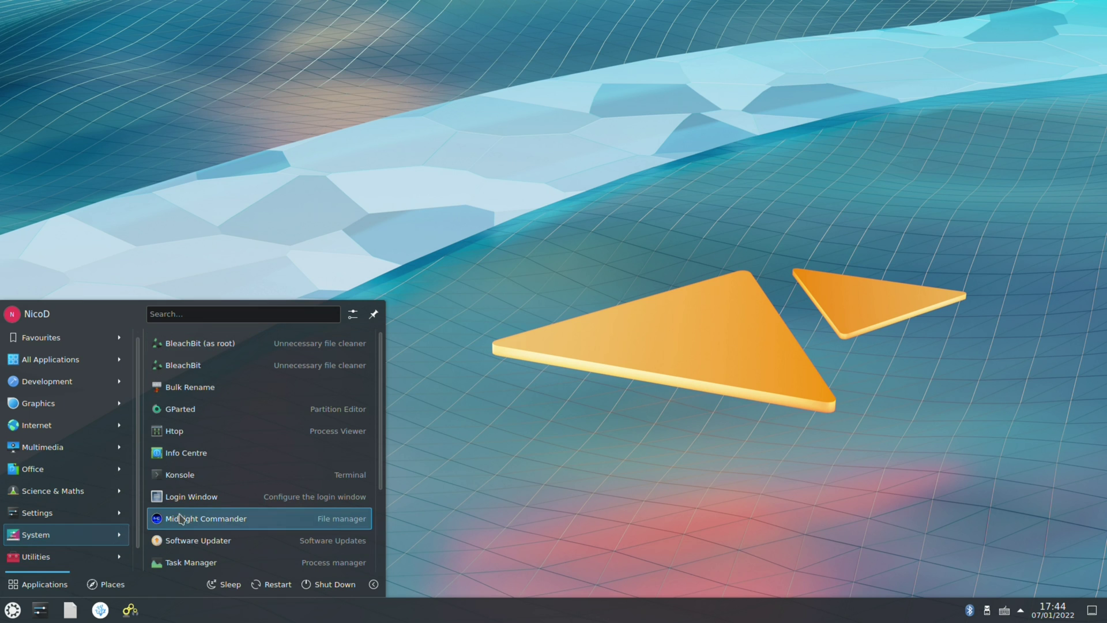
left_click(267, 475)
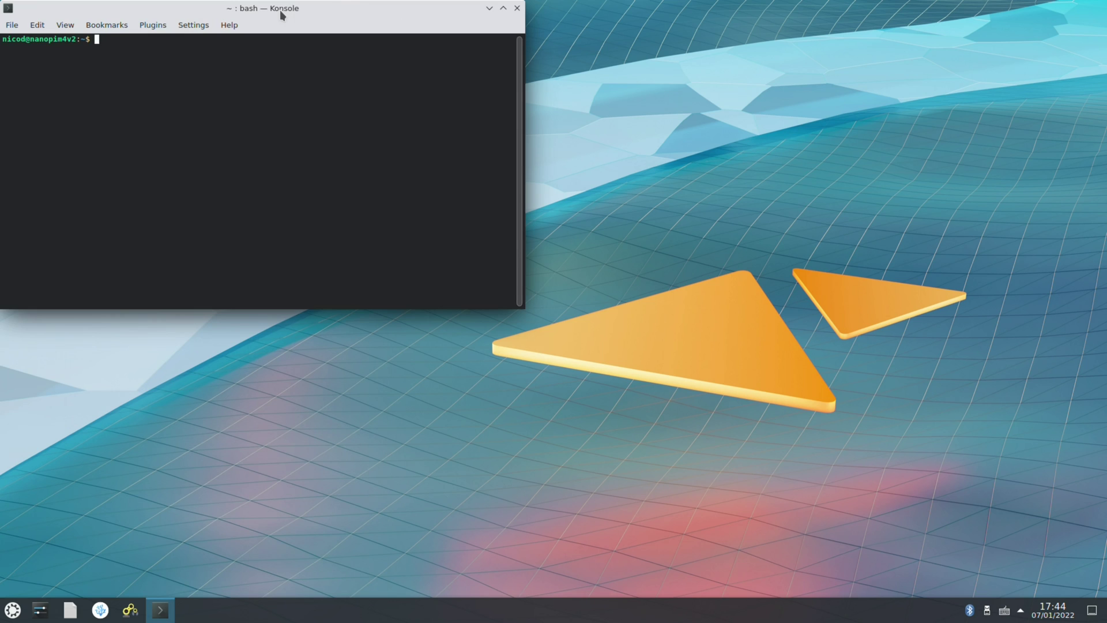
left_click_drag(279, 9, 652, 199)
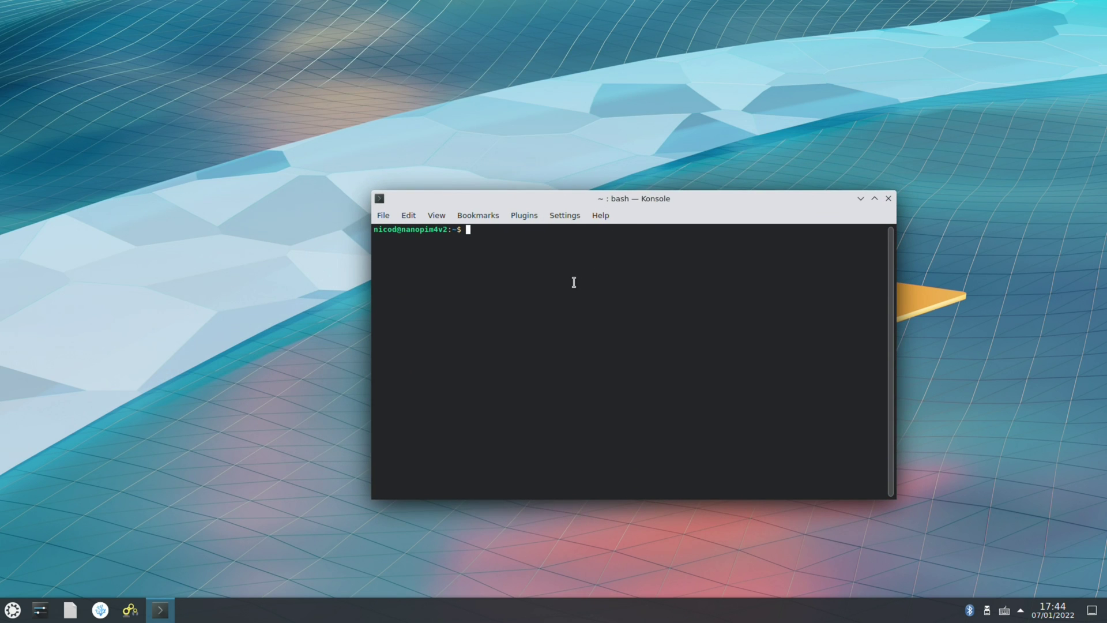
- Enlarge the terminal font and run sudo apt install kscreen
key("ctrl+plus")
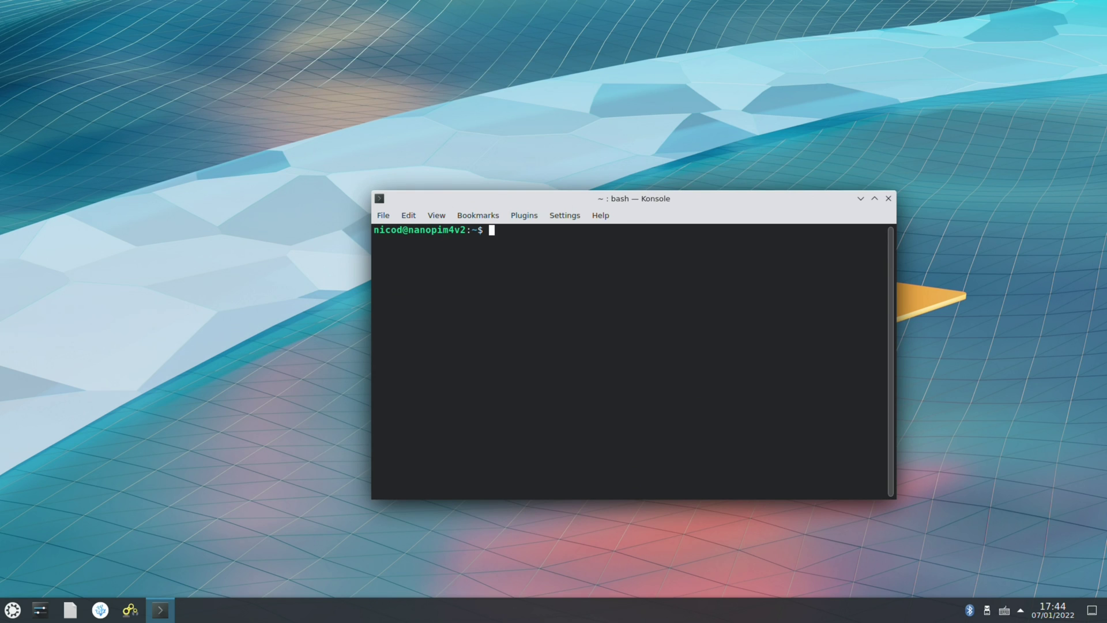
type("sudo apt install ")
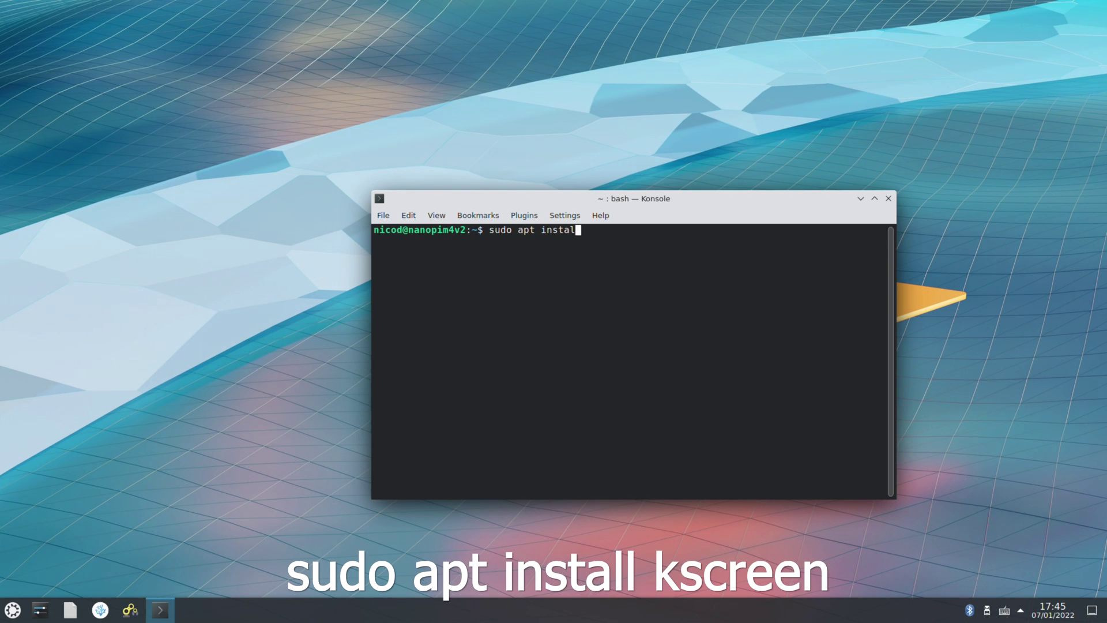
type("kscreen")
key("Return")
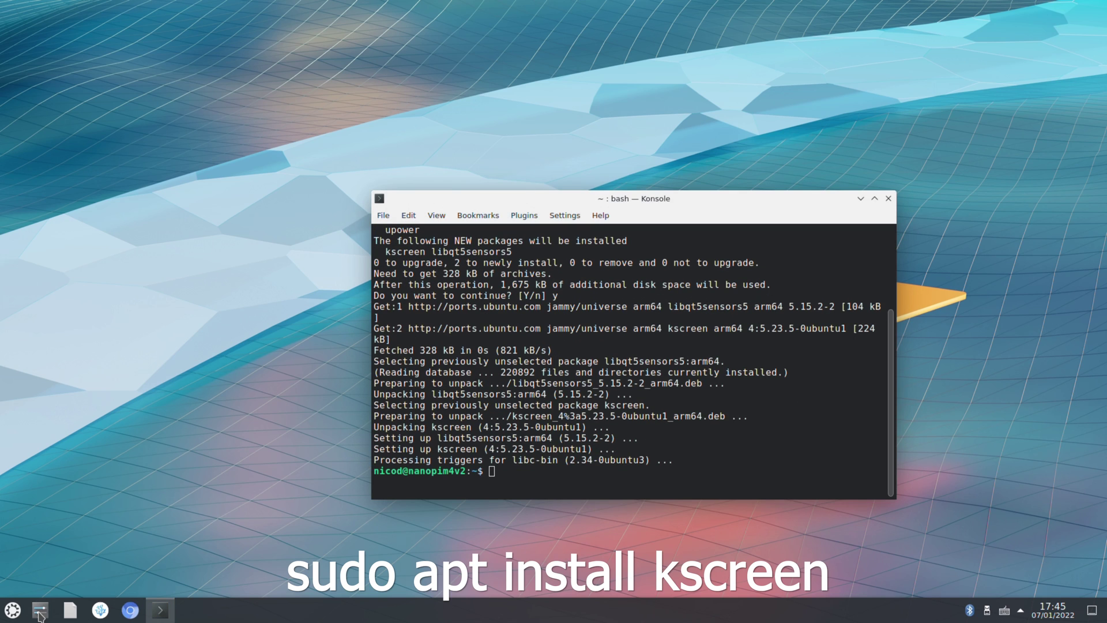
left_click(40, 610)
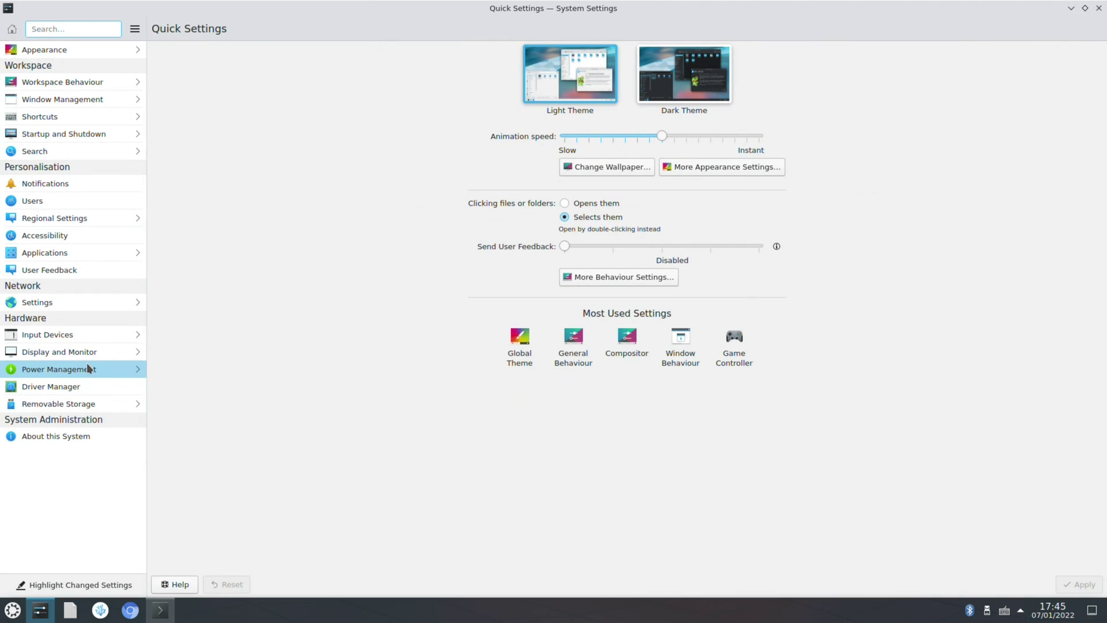
left_click(69, 352)
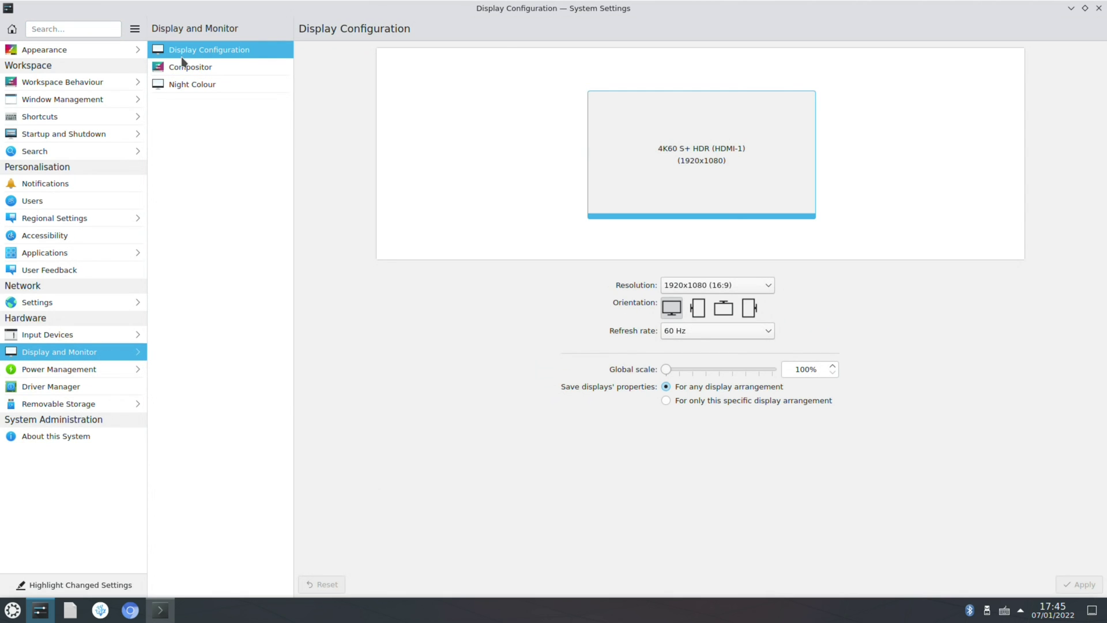
left_click(750, 287)
left_click(750, 289)
left_click(1098, 9)
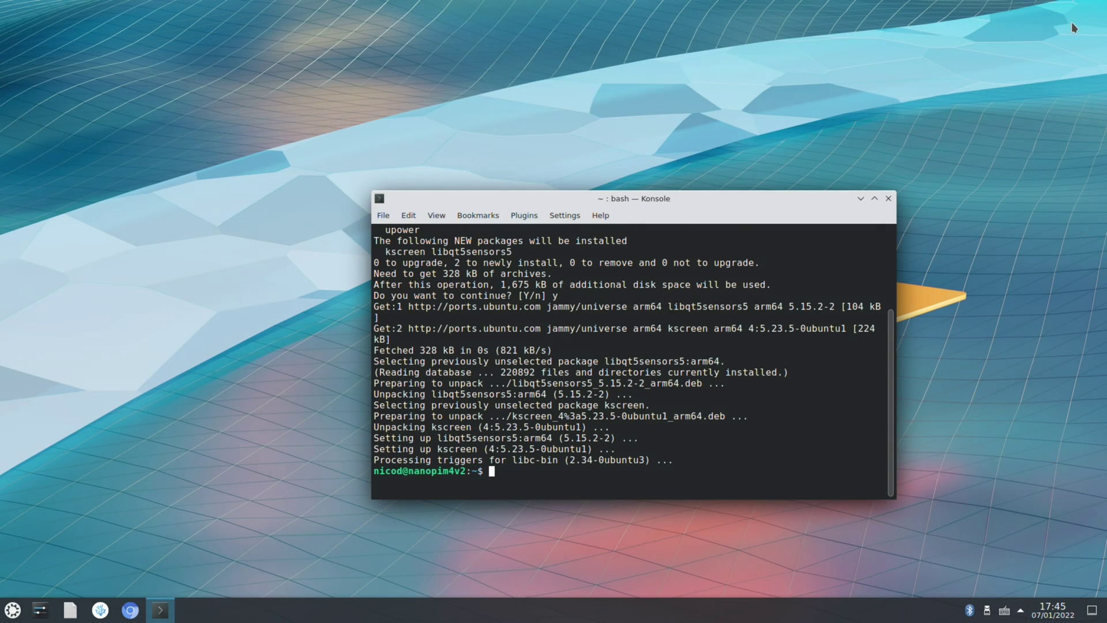
left_click(672, 99)
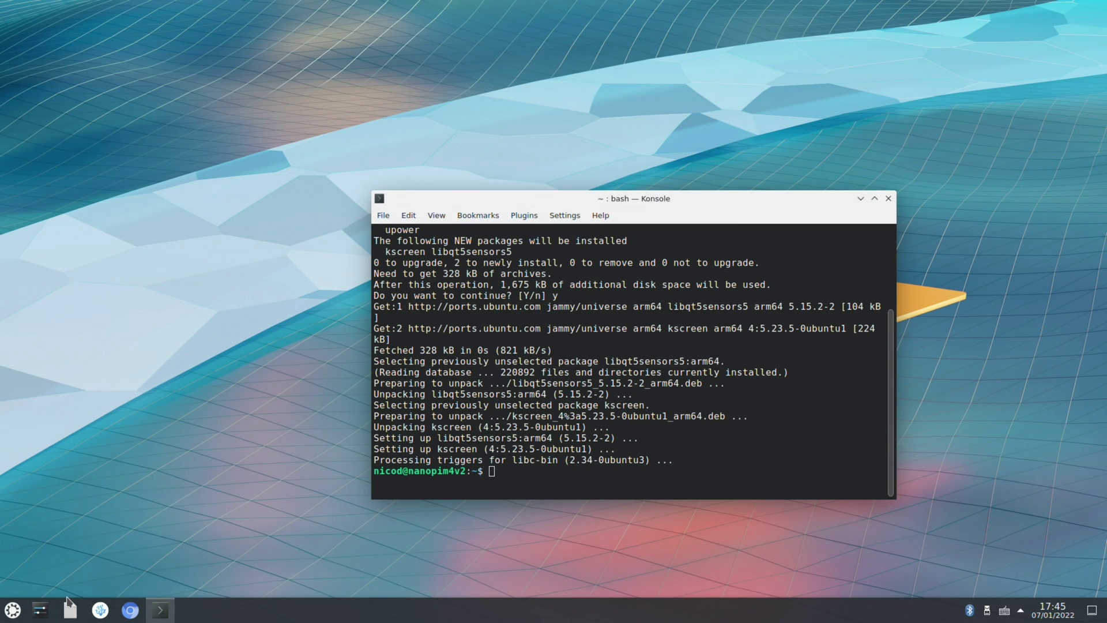
left_click(13, 611)
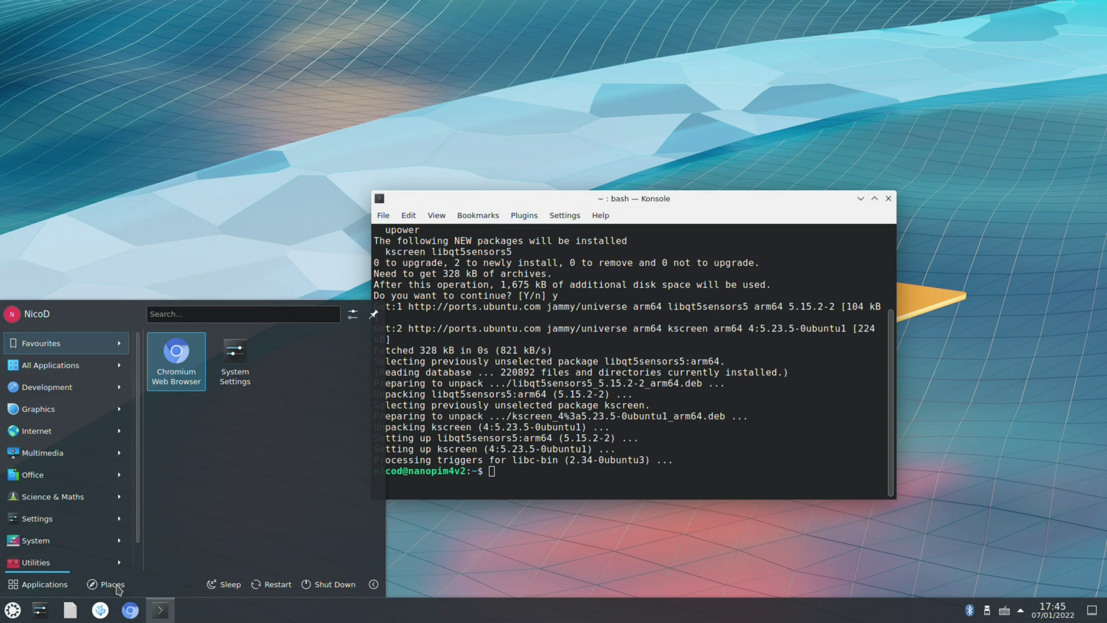
left_click(113, 585)
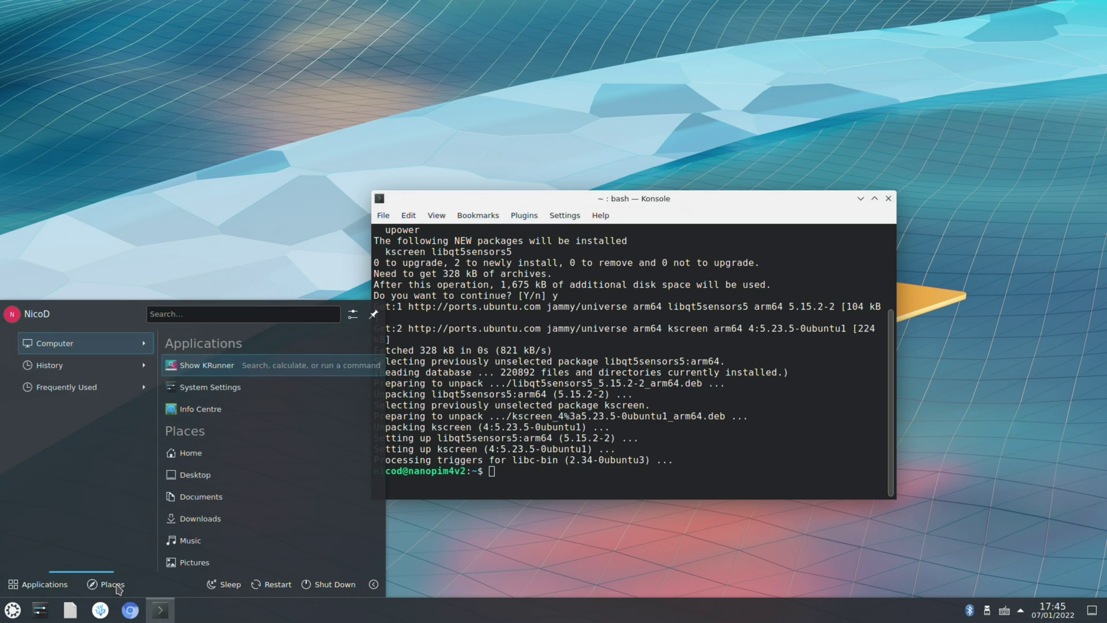
left_click(200, 457)
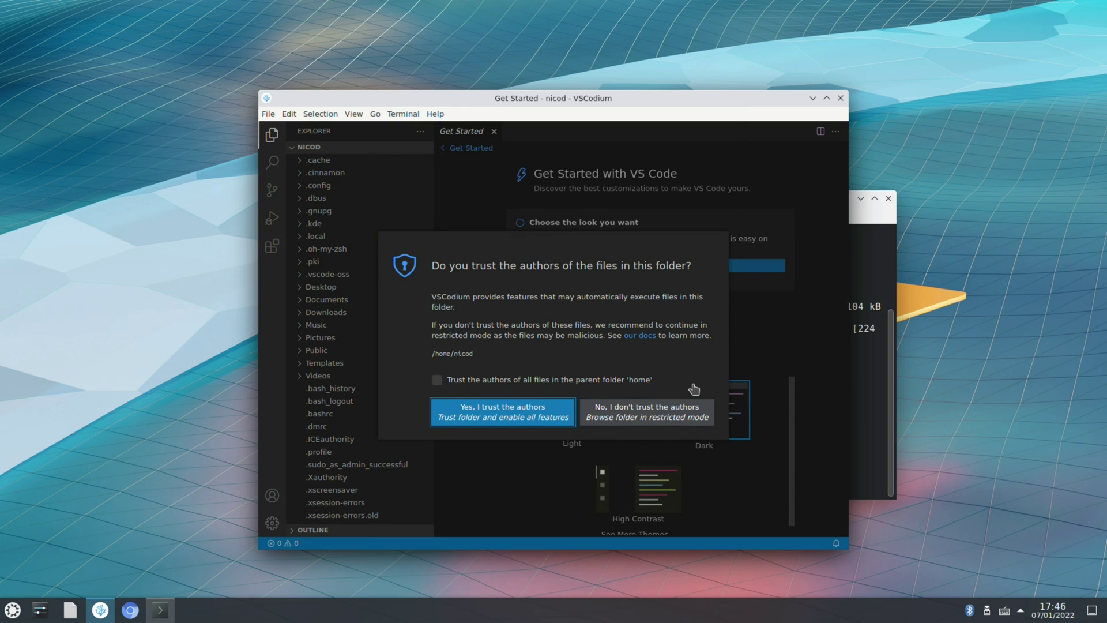
key("Escape")
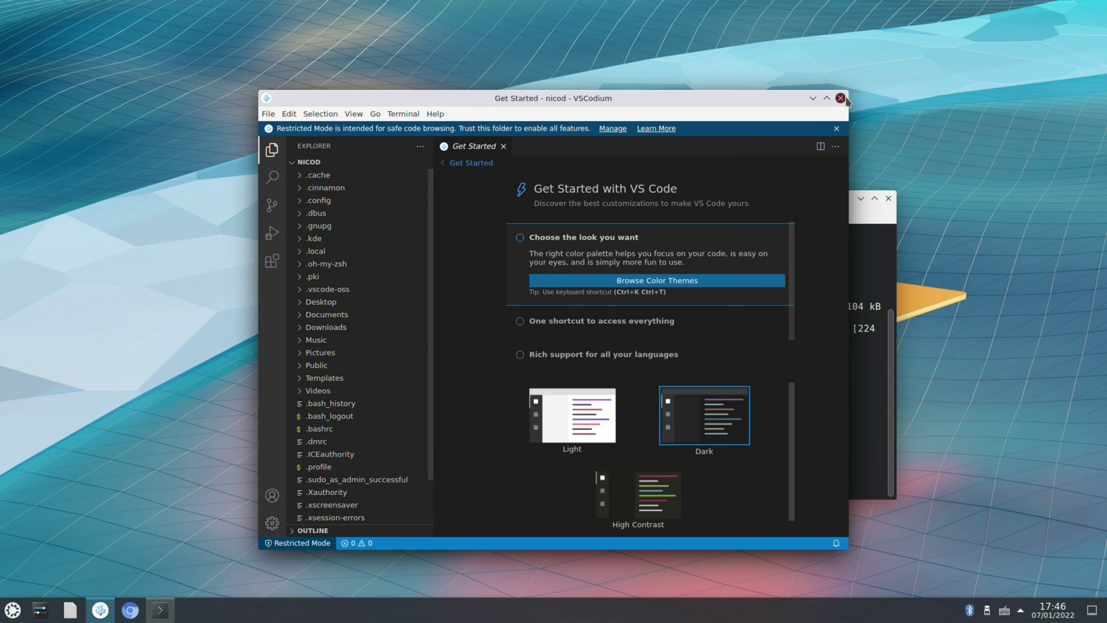
left_click(841, 98)
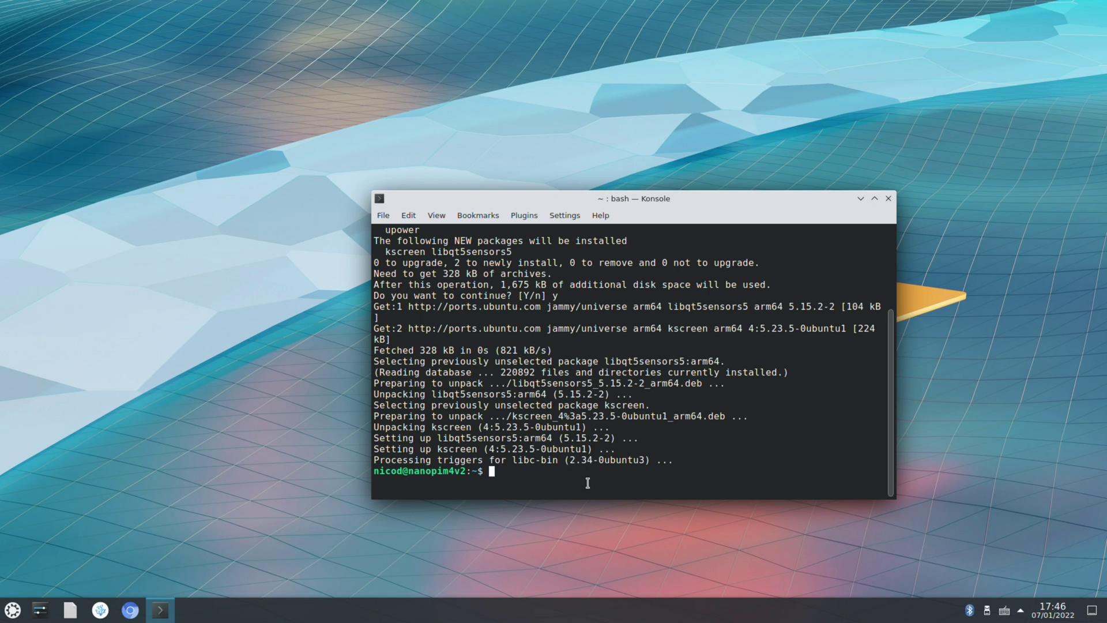
- Run sudo apt install dolphin, correcting the misspelled 'dolpin' first
type("sudo apt i")
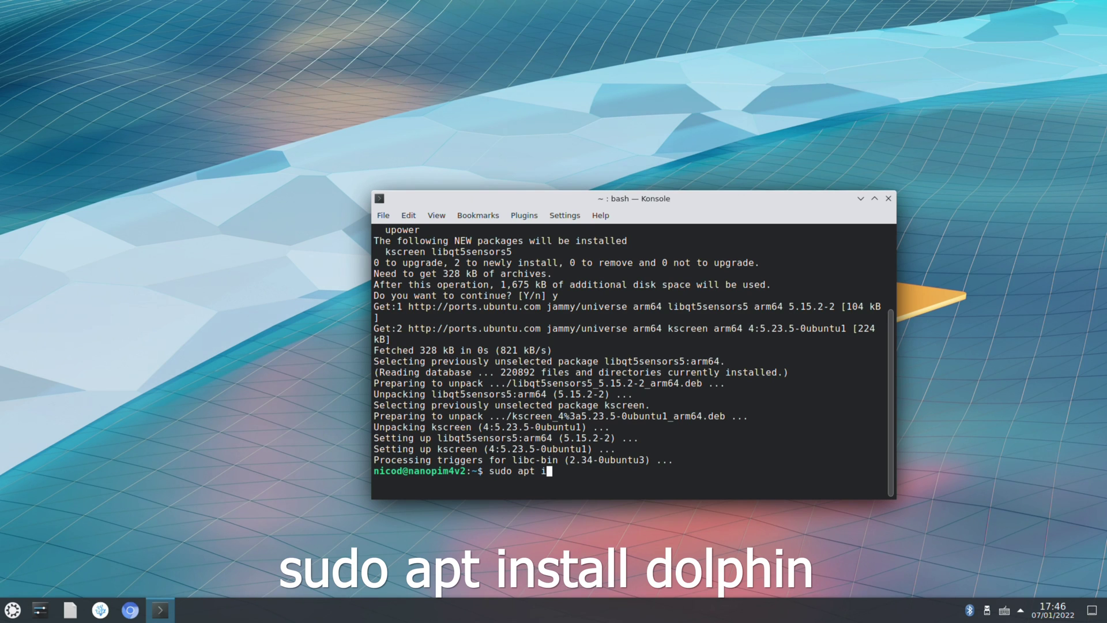
type("nstall dolpin")
key("Left")
key("Left")
type("h")
key("End")
key("Return")
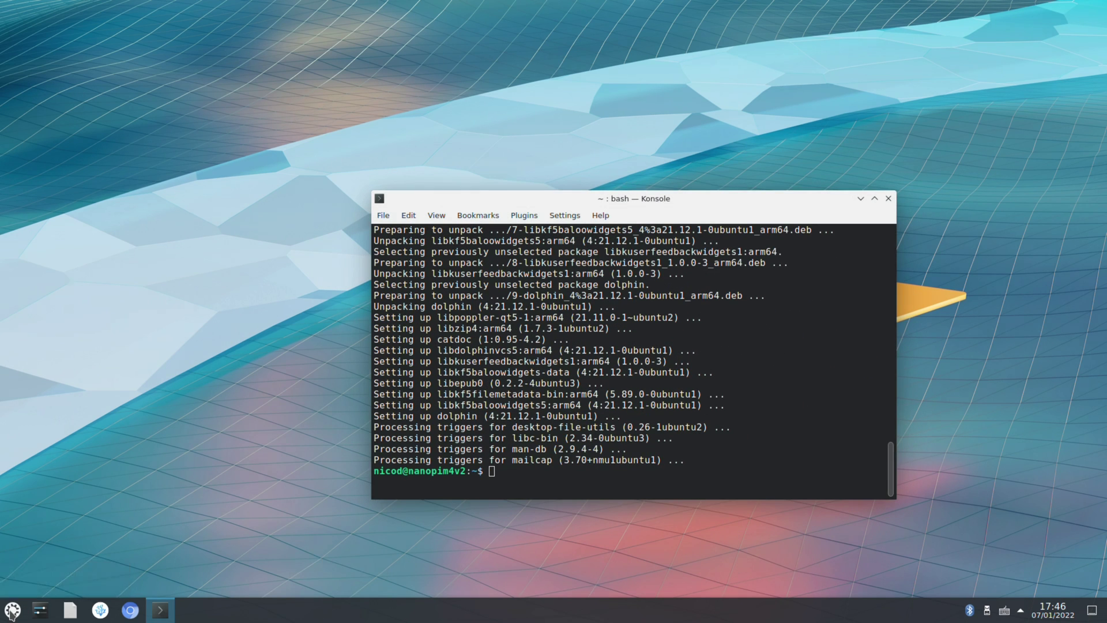
left_click(14, 611)
- Open the Home folder in Dolphin from the launcher's places and maximise the window
left_click(105, 584)
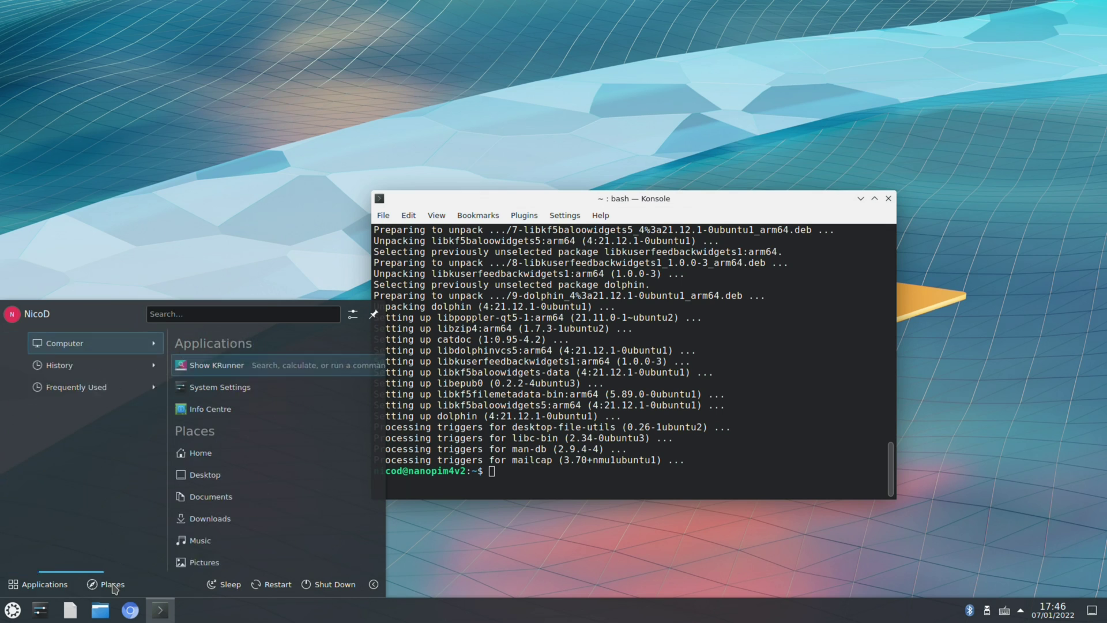
left_click(196, 451)
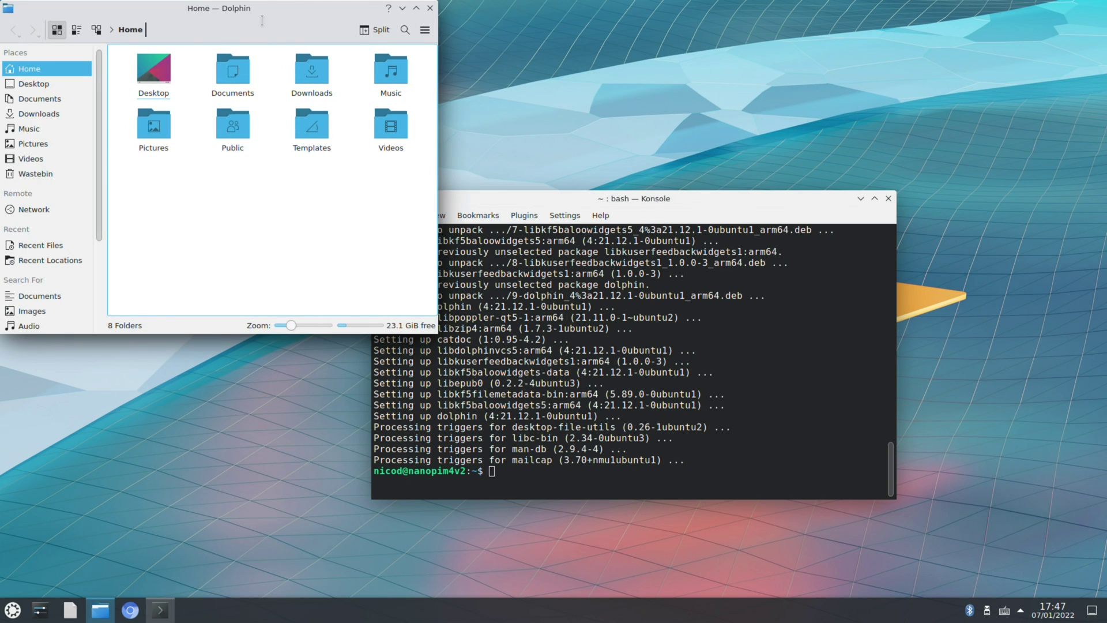
left_click_drag(255, 12, 663, 179)
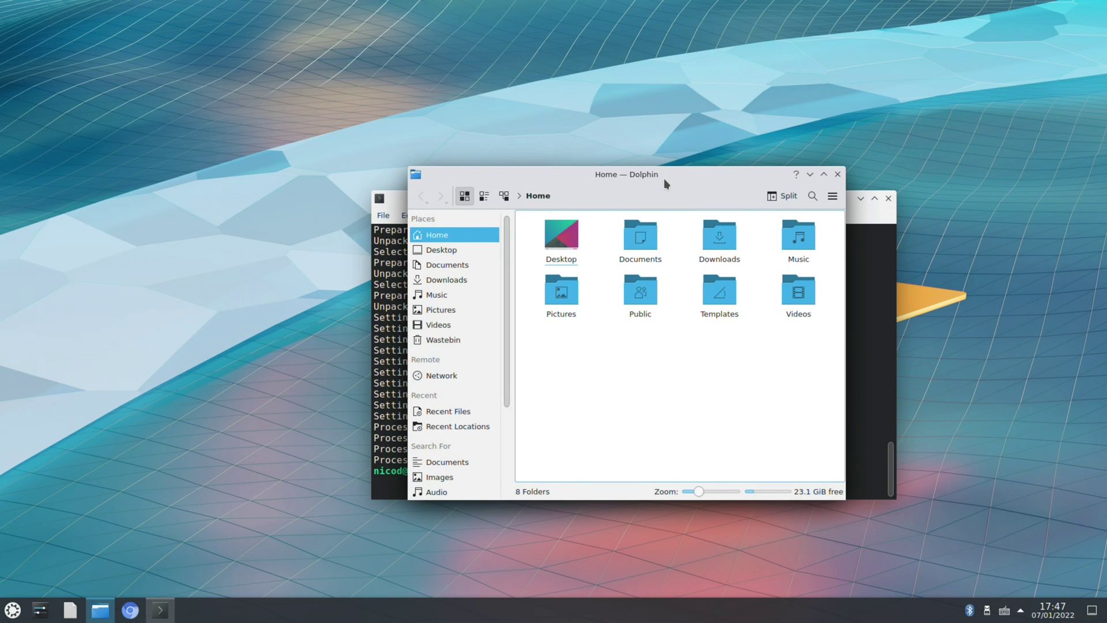
double_click(664, 181)
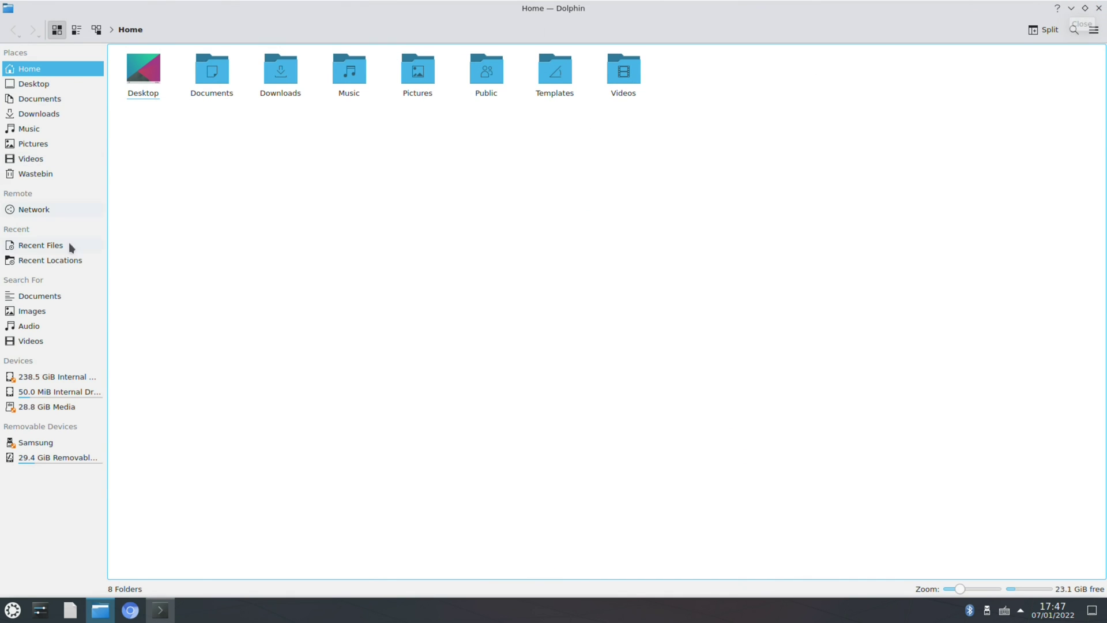
- Browse Desktop, Documents, the 238.5 GiB drive and 28.8 GiB Media, then close Dolphin
left_click(49, 84)
left_click(47, 98)
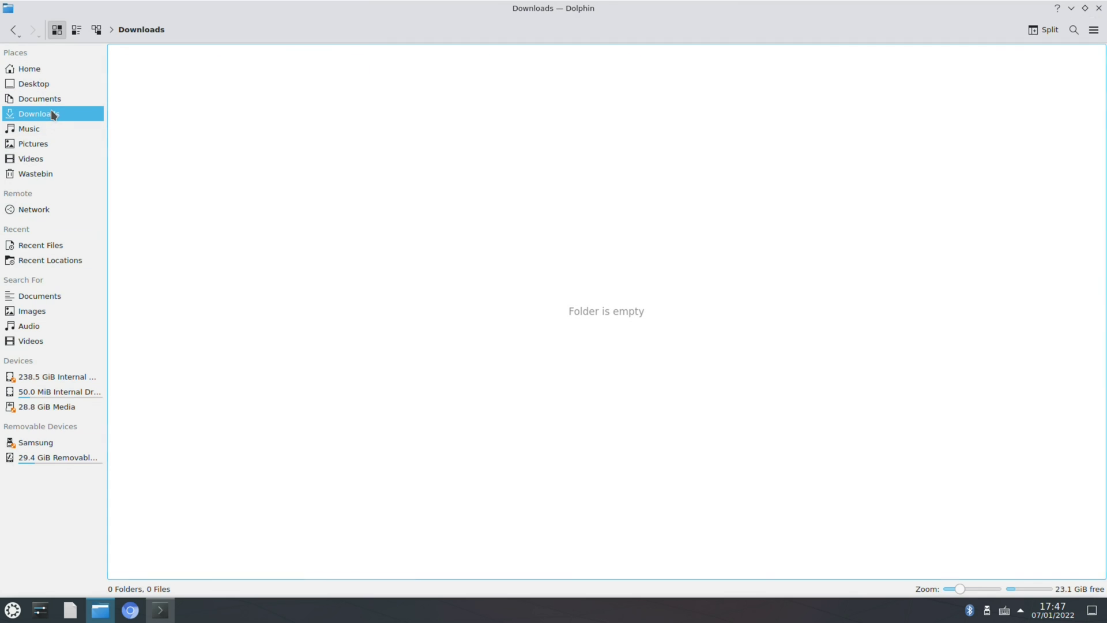
left_click(77, 378)
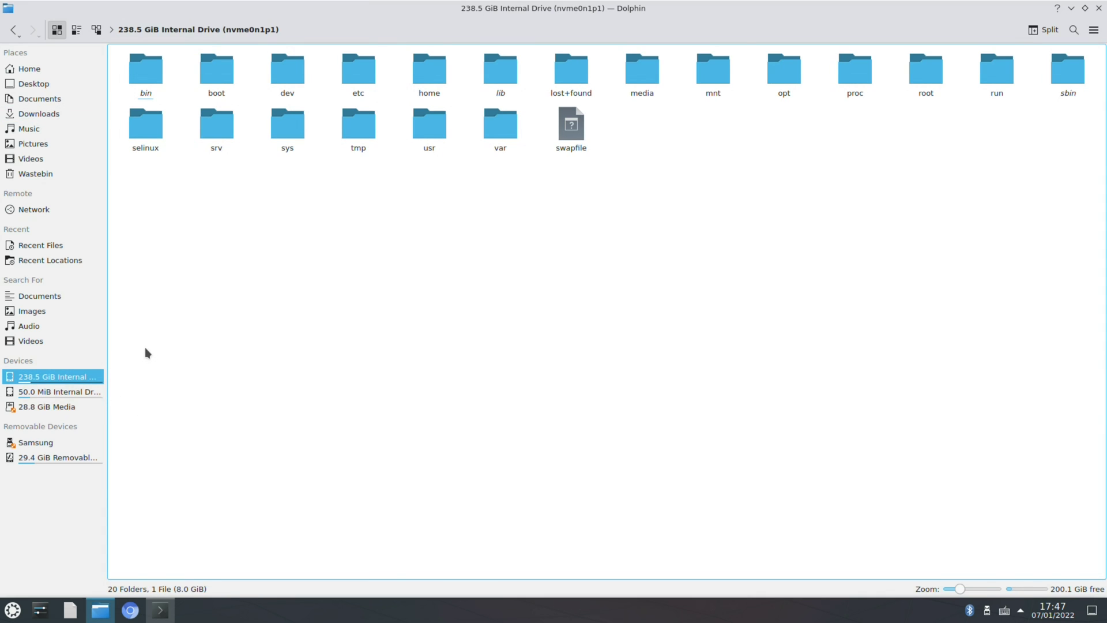
left_click(62, 408)
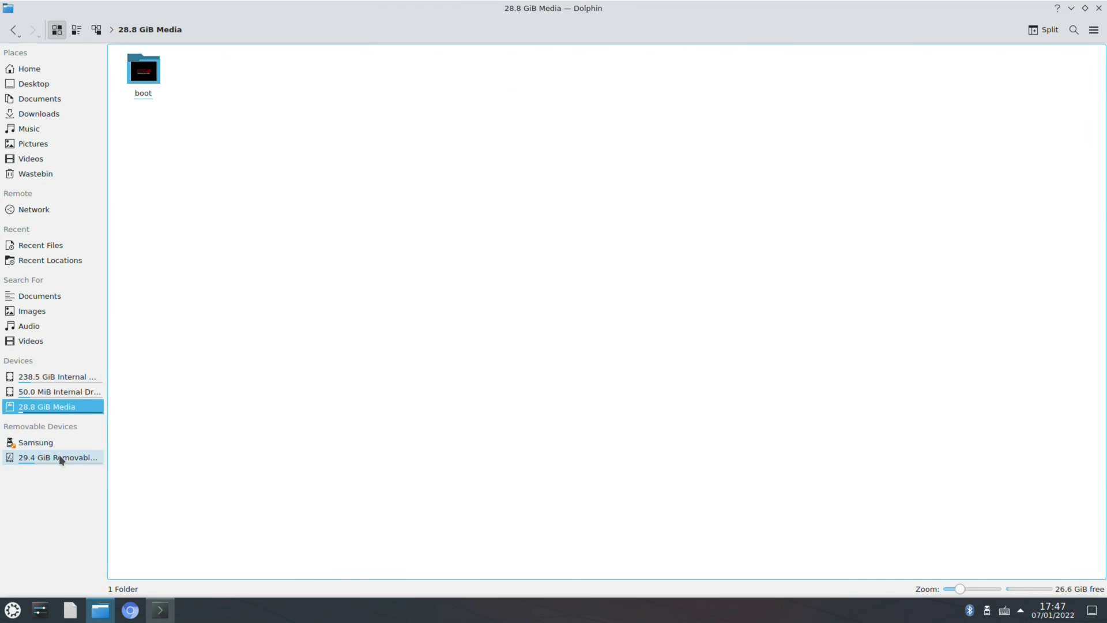
left_click(1098, 9)
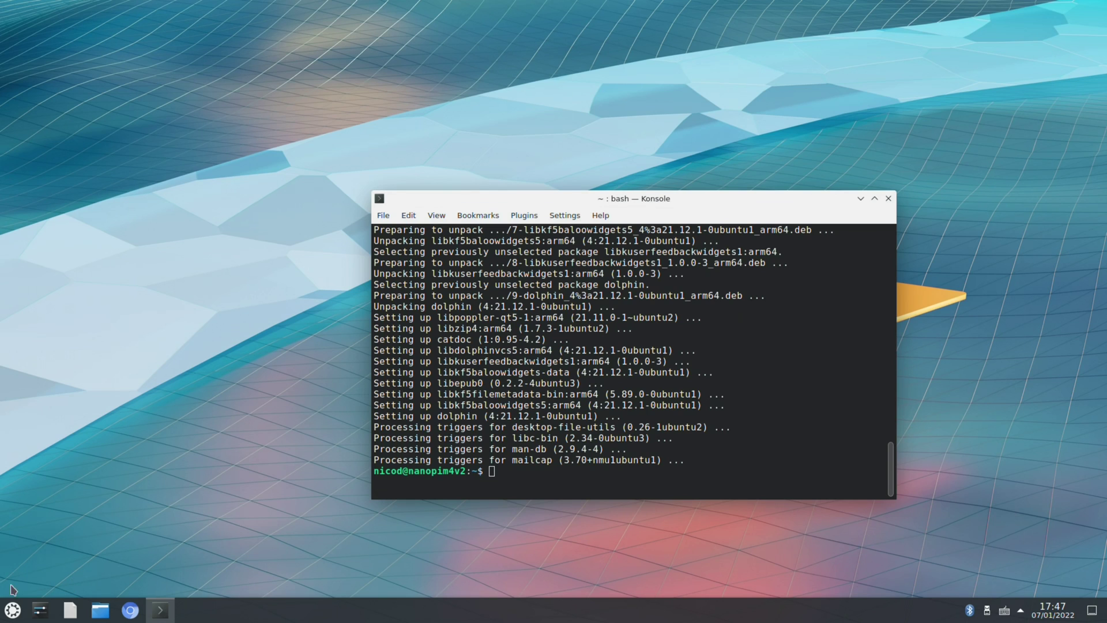
- Open System Settings, keep the light theme, view Appearance's Global Themes, then close it
left_click(40, 609)
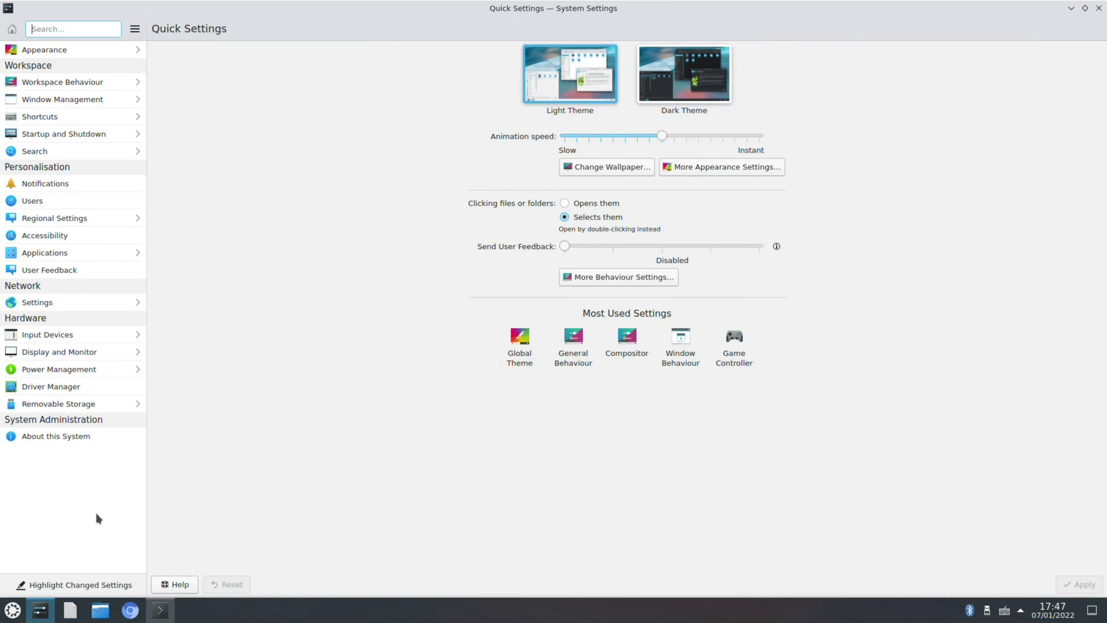
left_click(588, 79)
left_click(39, 49)
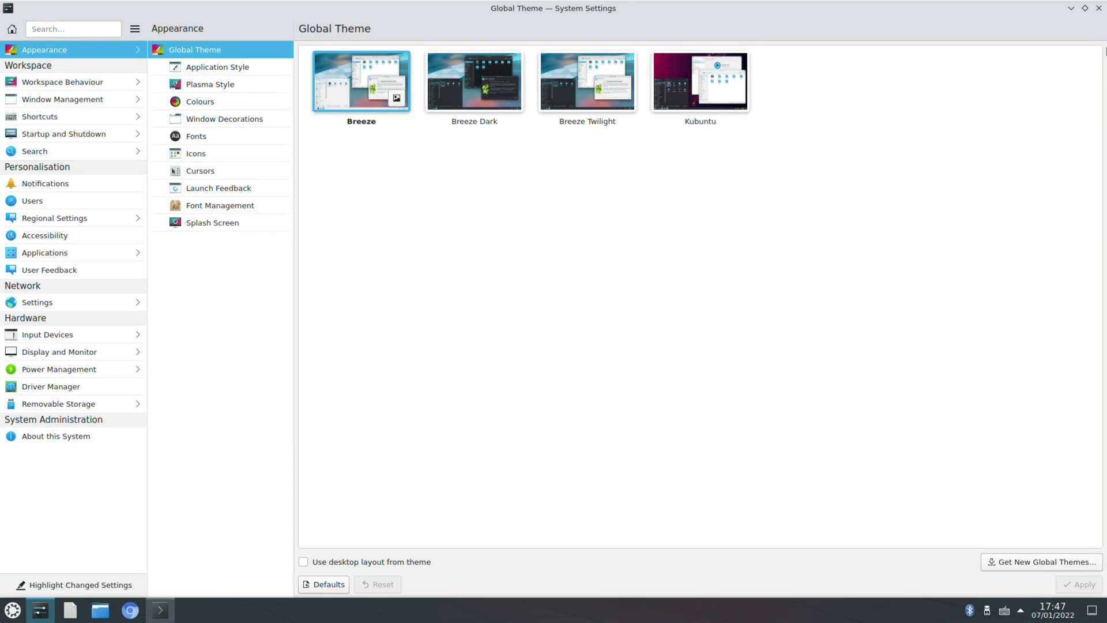
left_click(1099, 8)
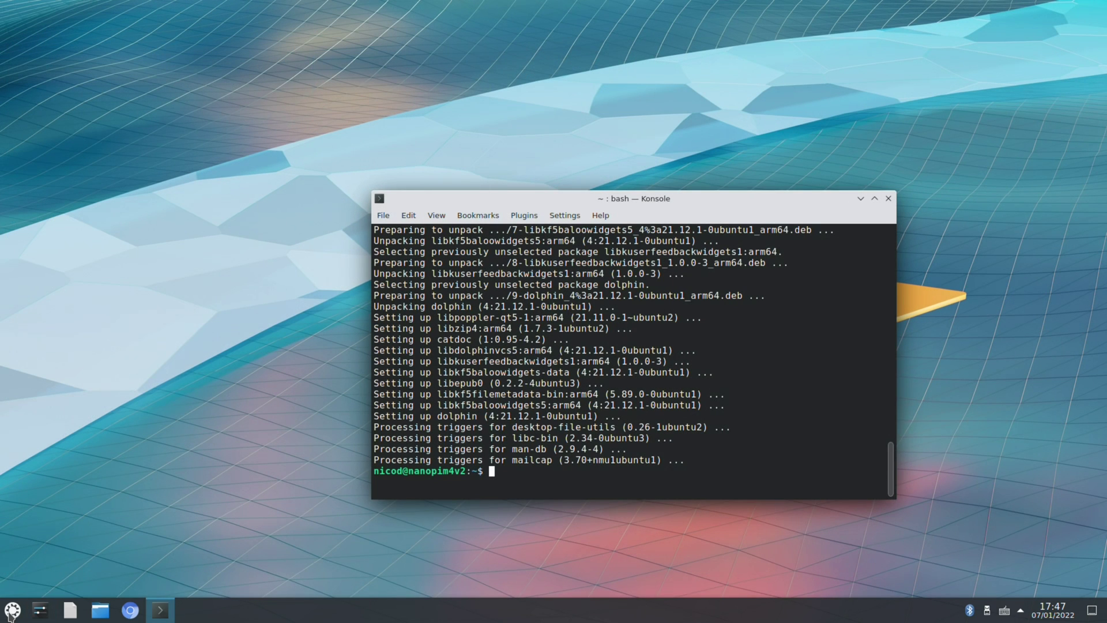
left_click(11, 610)
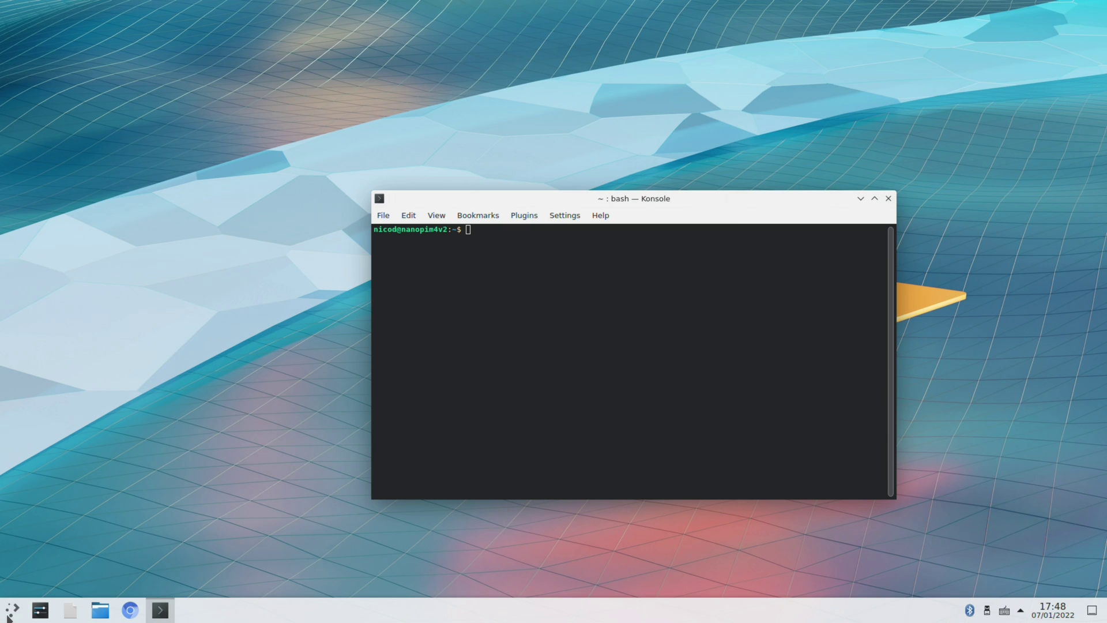
- Launch Firefox from the application launcher
key("super")
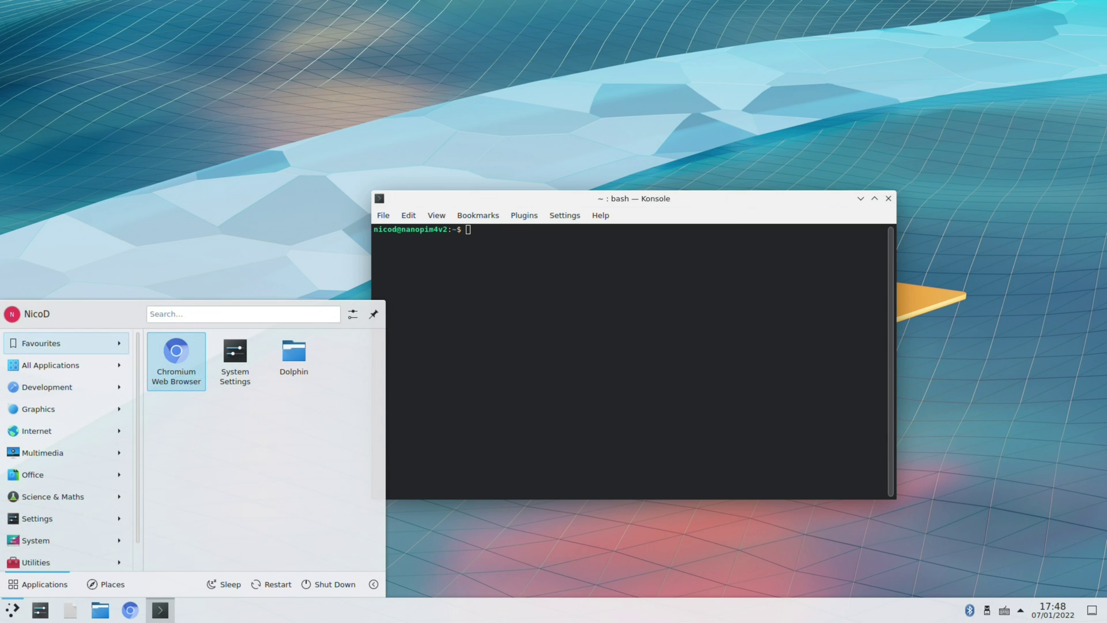
left_click(484, 545)
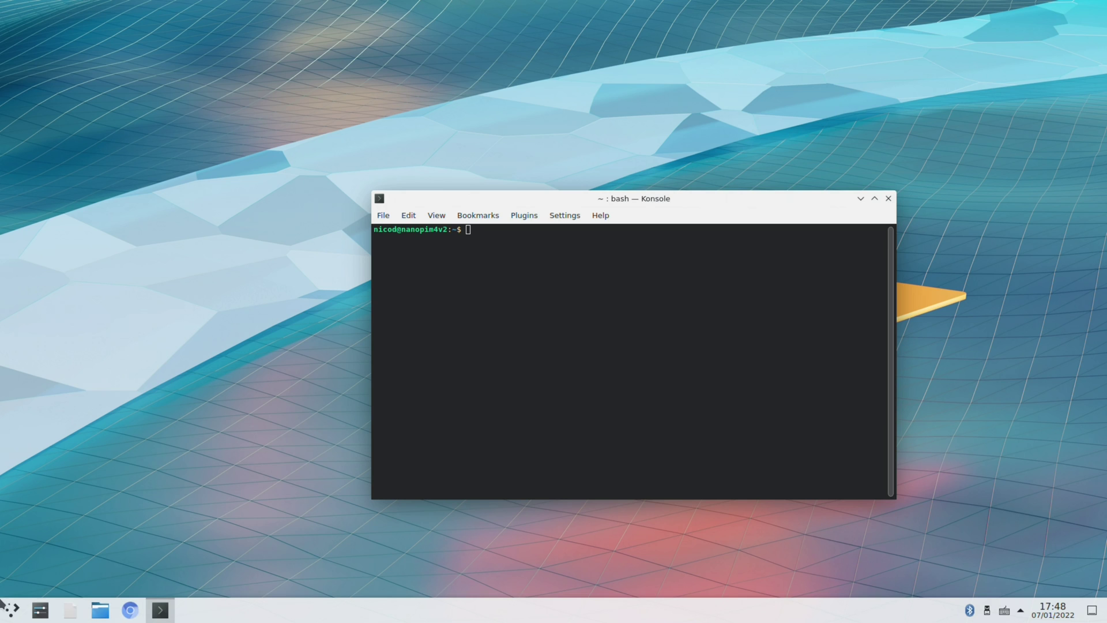
left_click(10, 610)
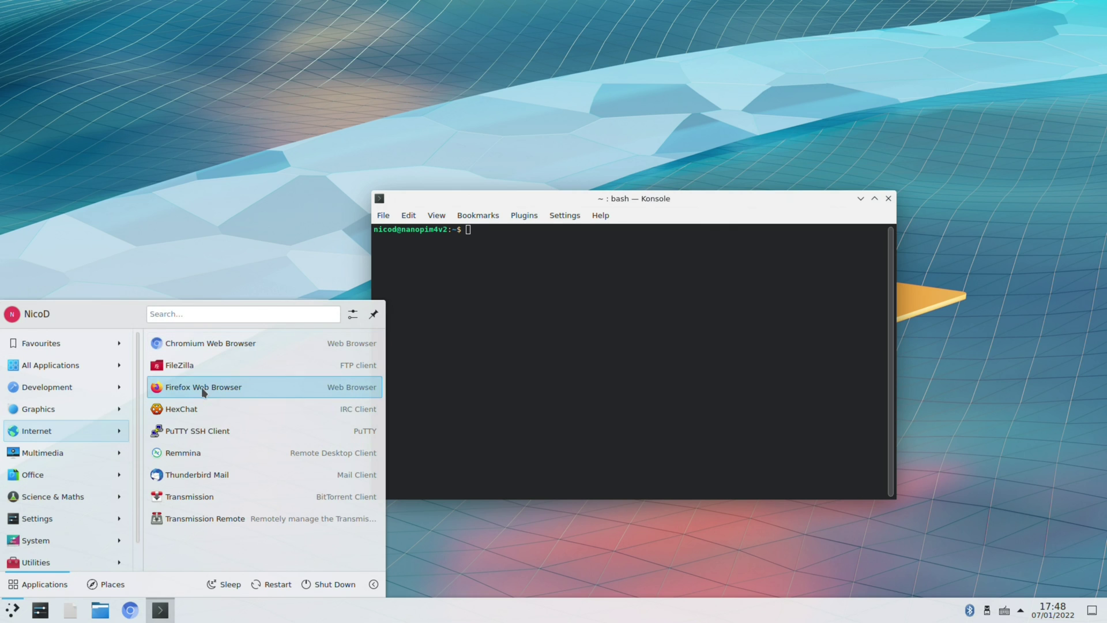
left_click(203, 386)
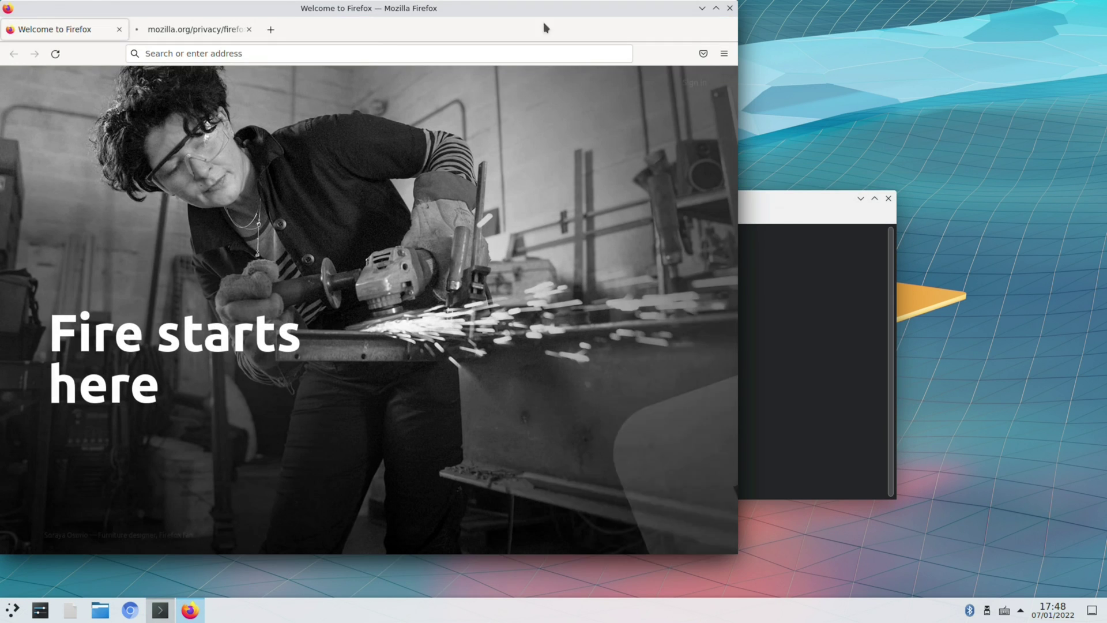
- Open about:support and select the WebGL 1 Driver Renderer row showing Panfrost Mali-T860
type("about")
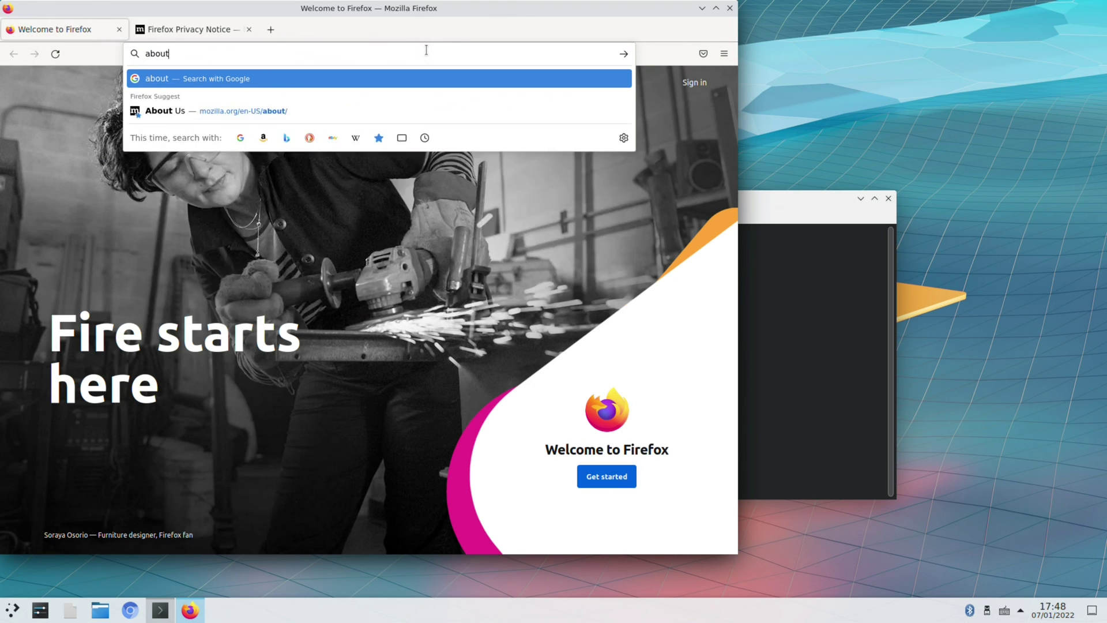
type(":support")
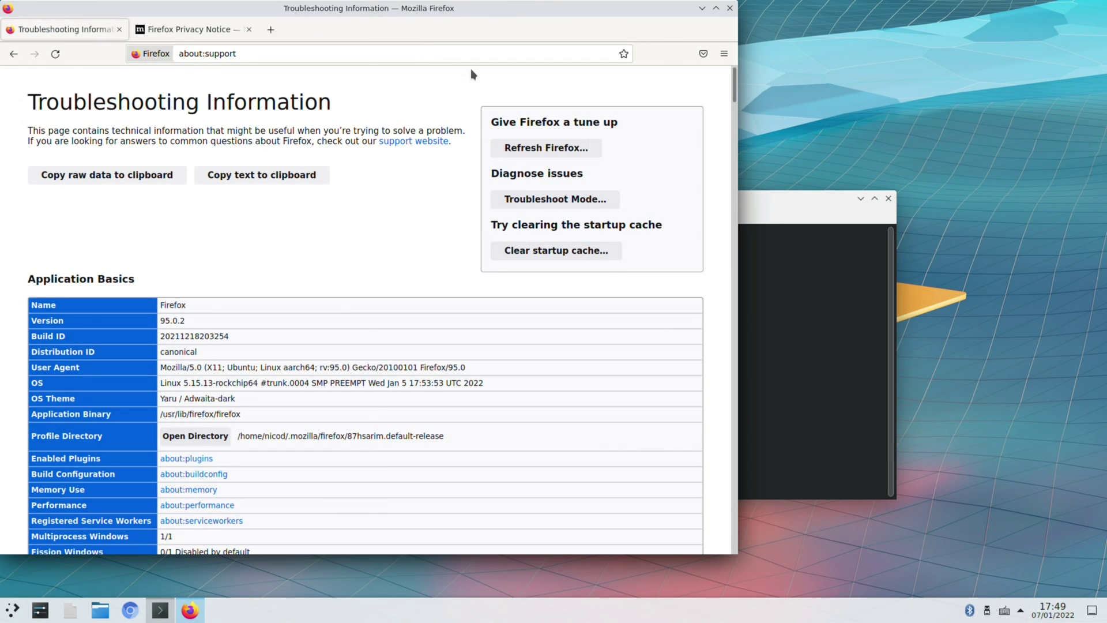
left_click_drag(735, 93, 731, 188)
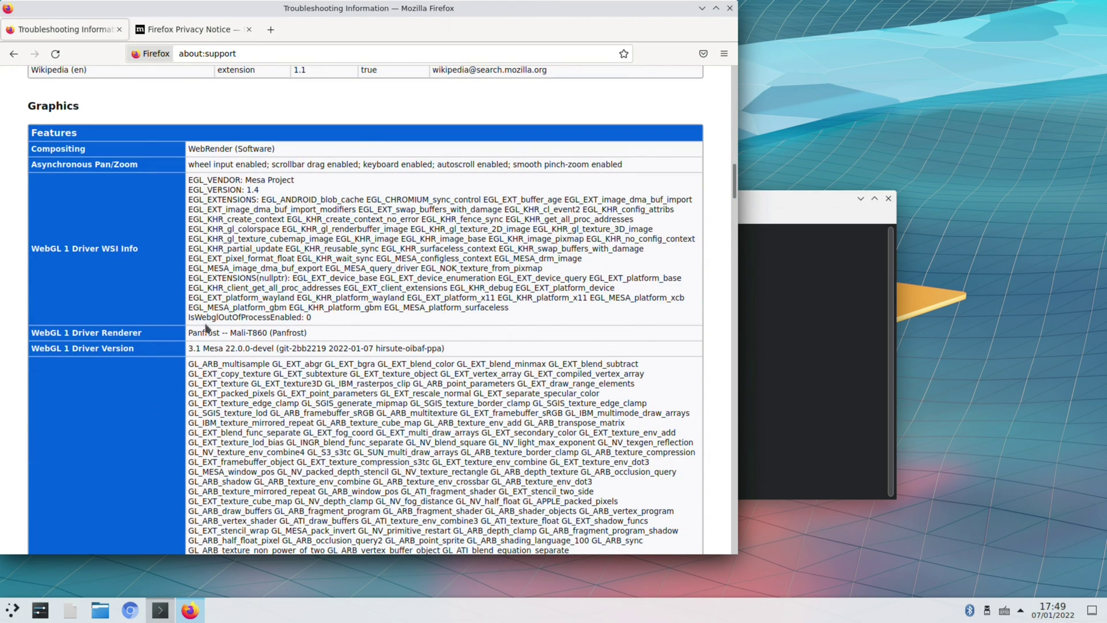
left_click_drag(206, 327, 29, 339)
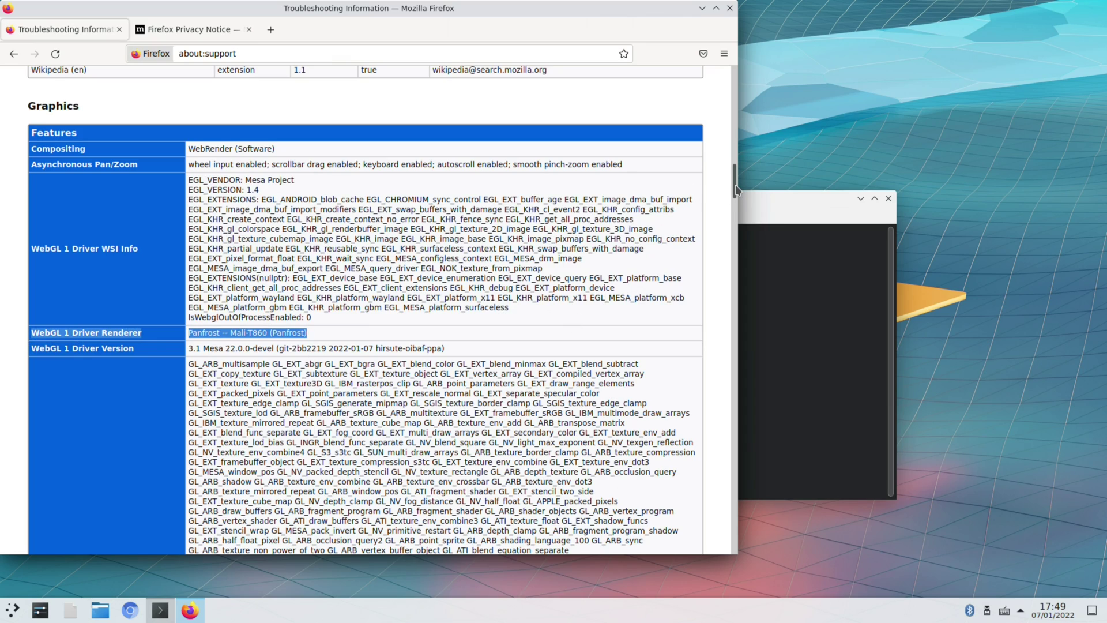
- Go to YouTube via the address bar suggestion
left_click_drag(736, 187, 737, 248)
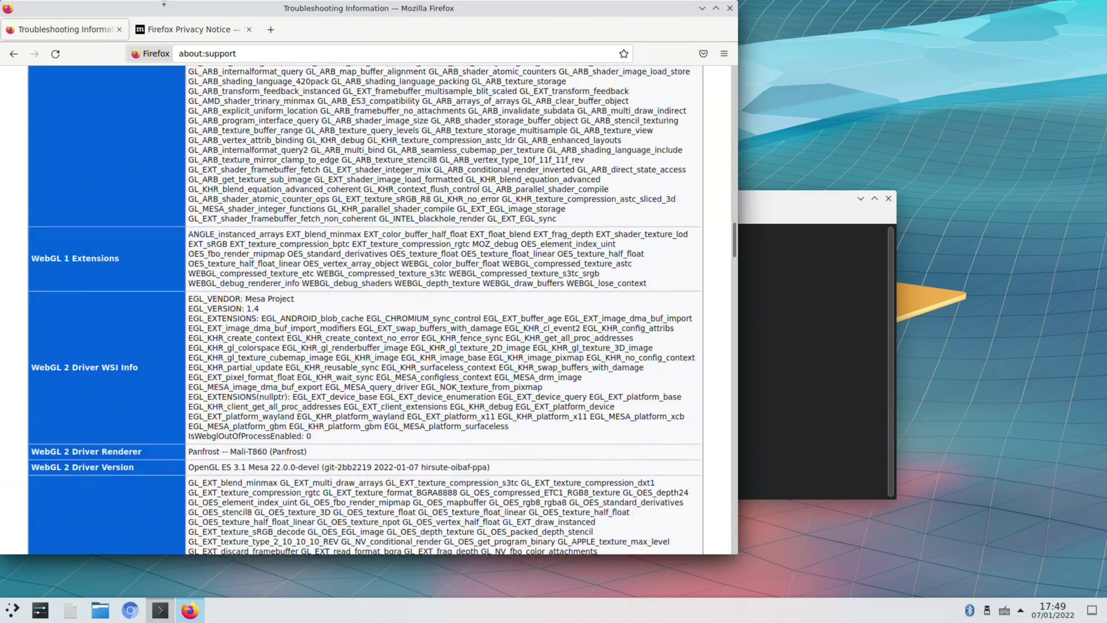
left_click(260, 54)
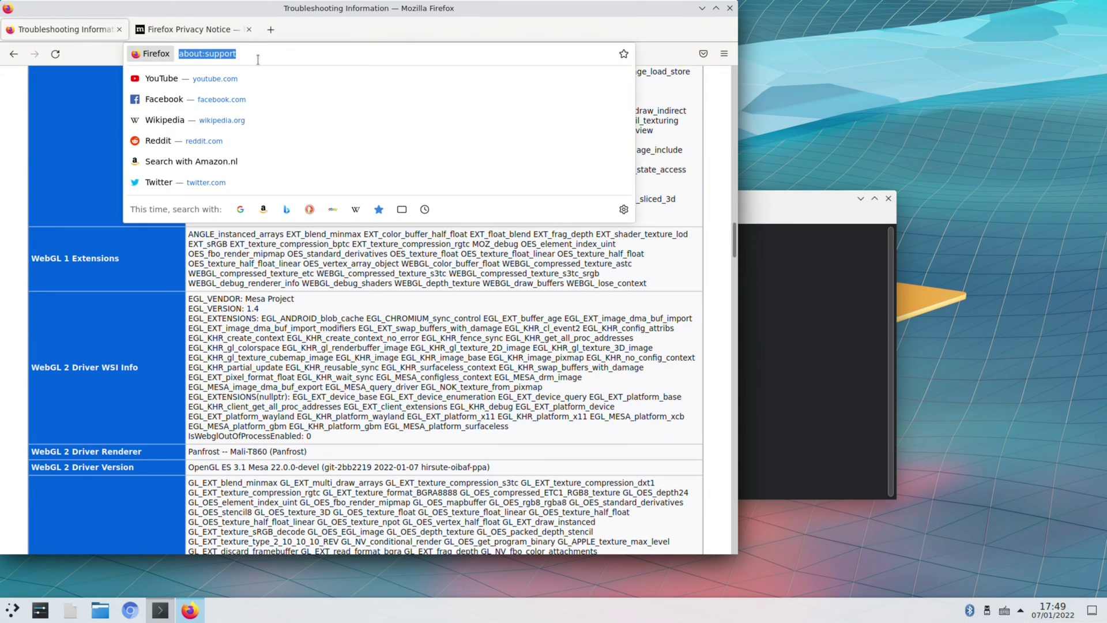
left_click(256, 73)
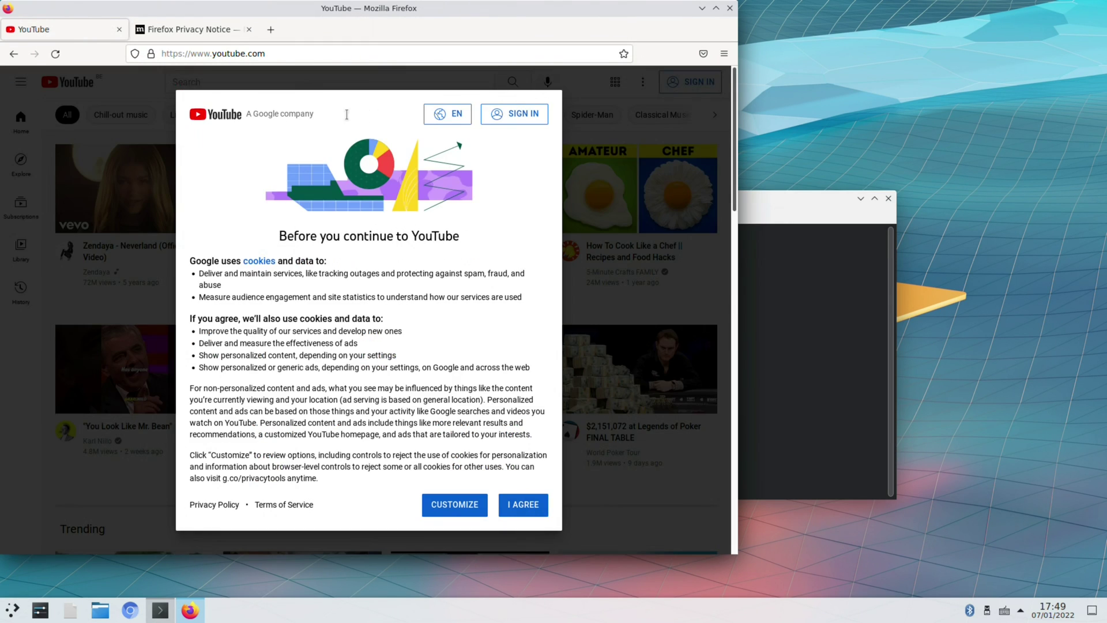
- Search YouTube for 'nicod' and play the Kerbal Space Program for beginners video
left_click(326, 81)
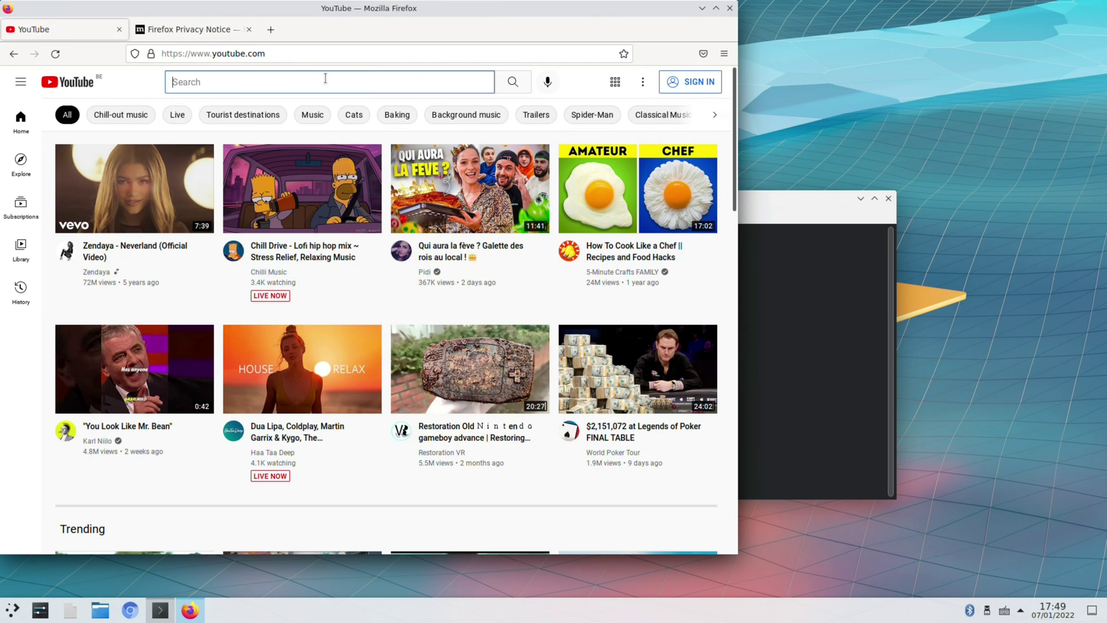
type("nicod")
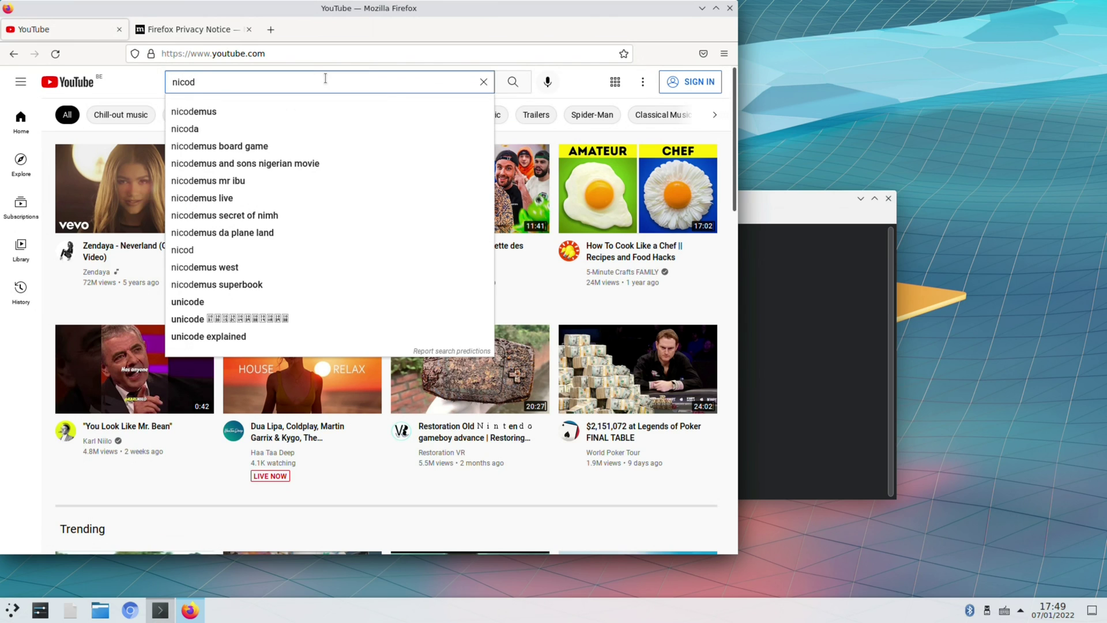
key("Return")
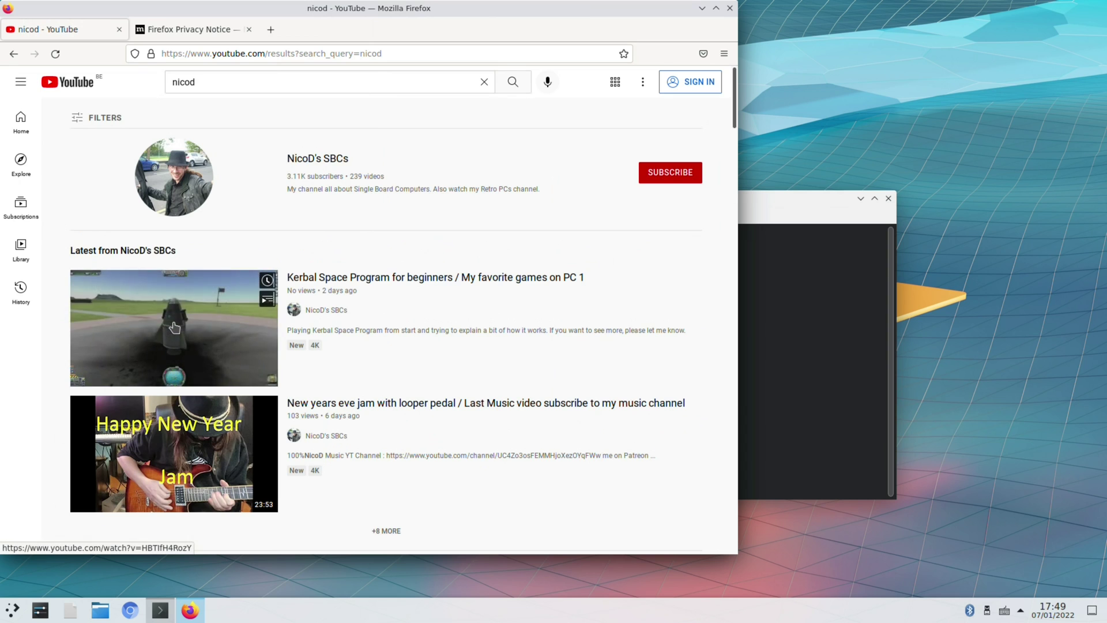
left_click(243, 313)
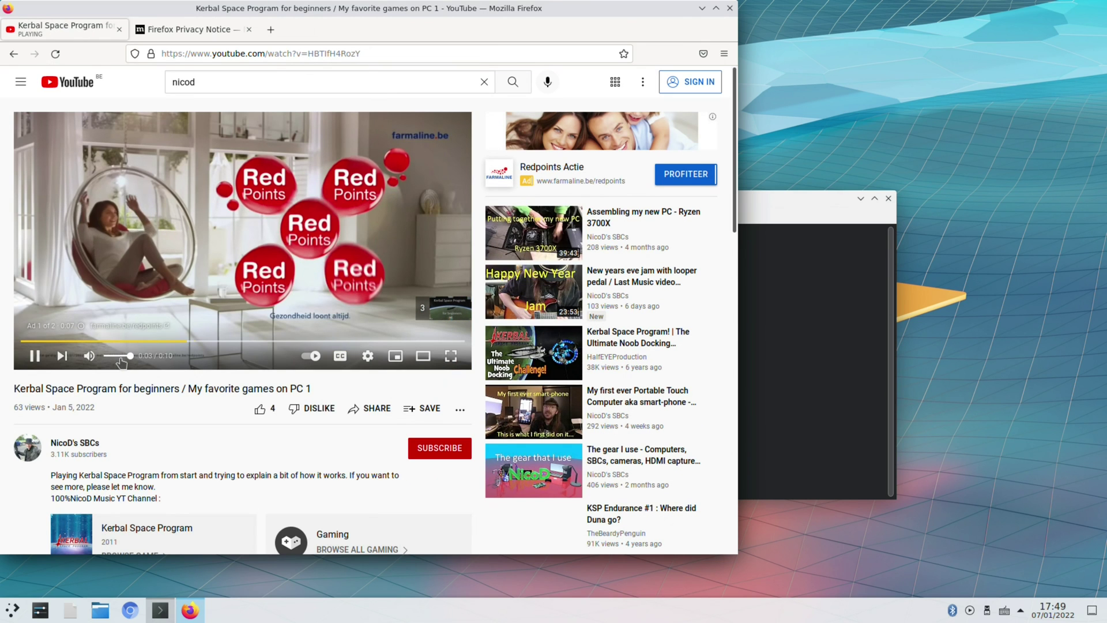
- Launch PulseAudio Volume Control from the Multimedia menu and move it to the right edge
left_click(12, 612)
left_click(37, 518)
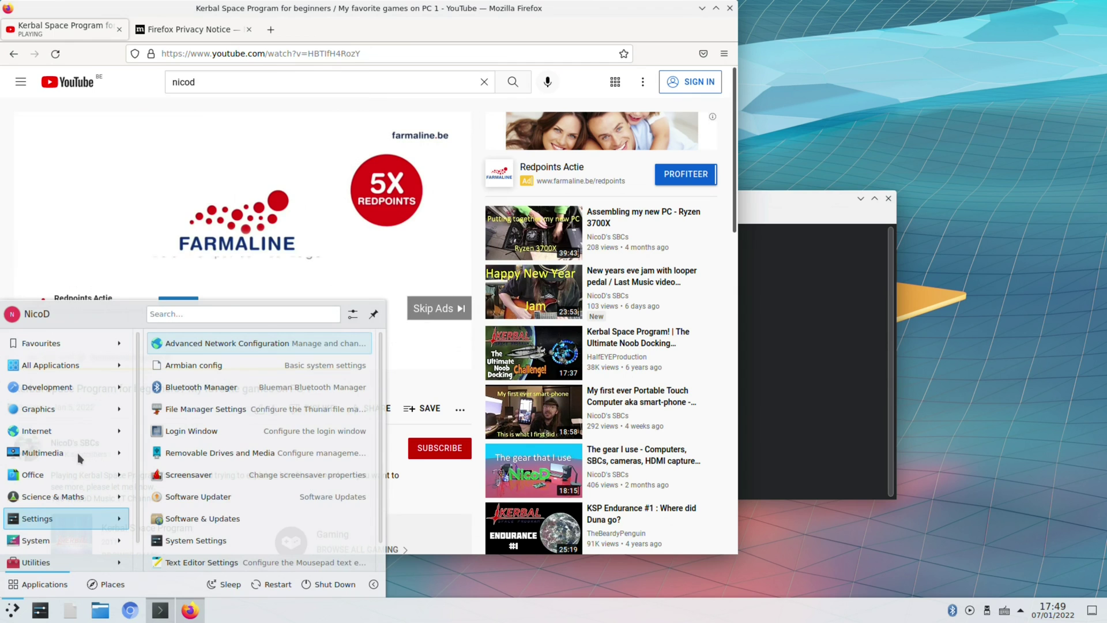
left_click(61, 455)
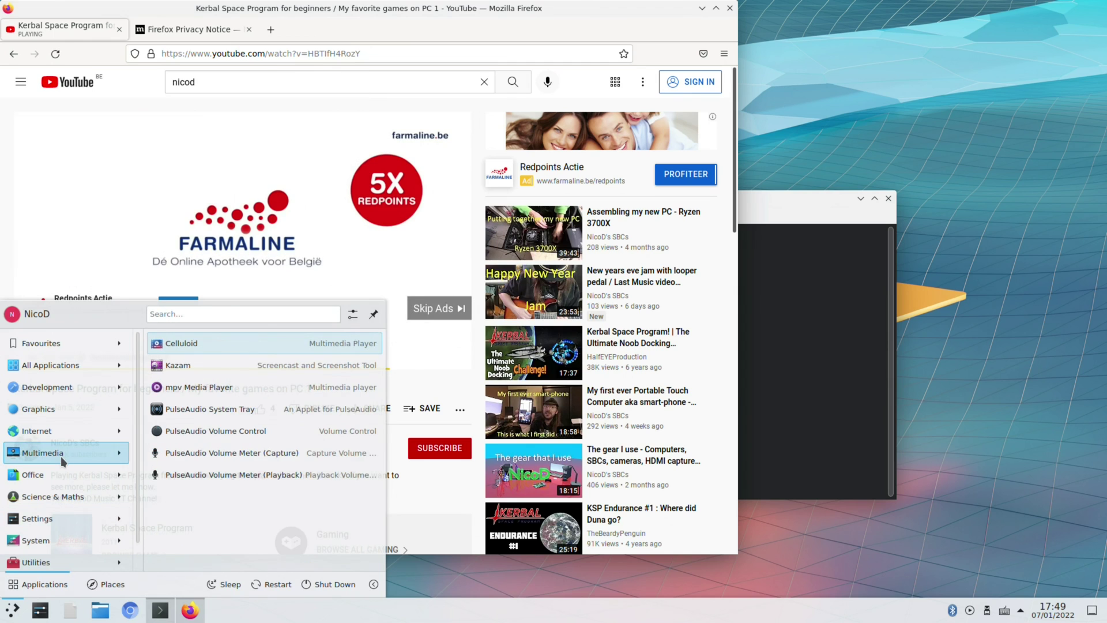
left_click(270, 442)
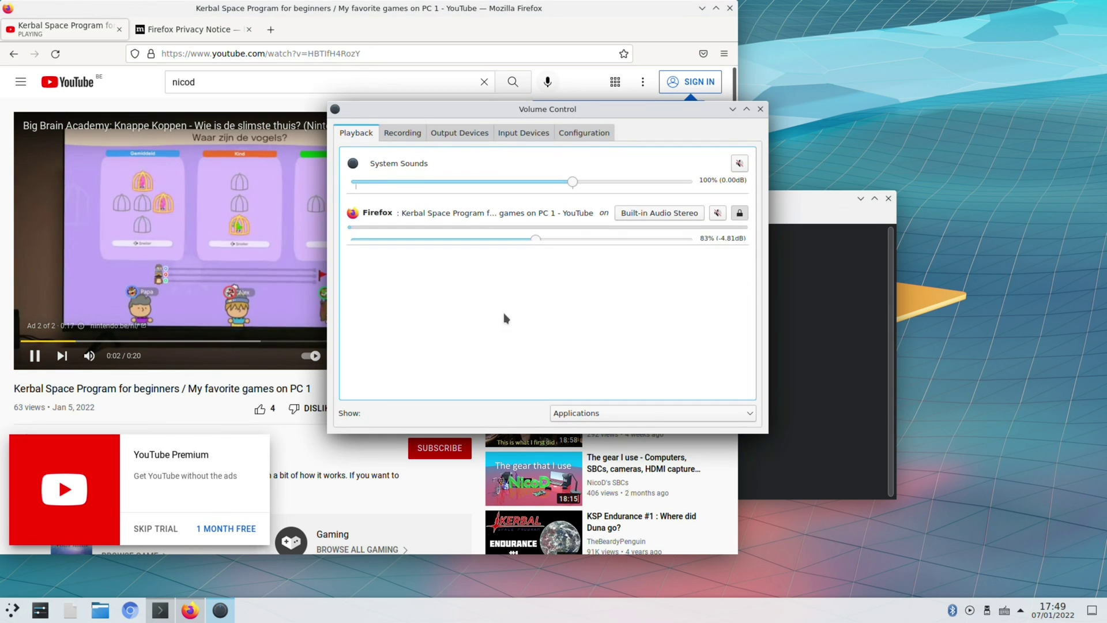
left_click_drag(647, 110, 992, 89)
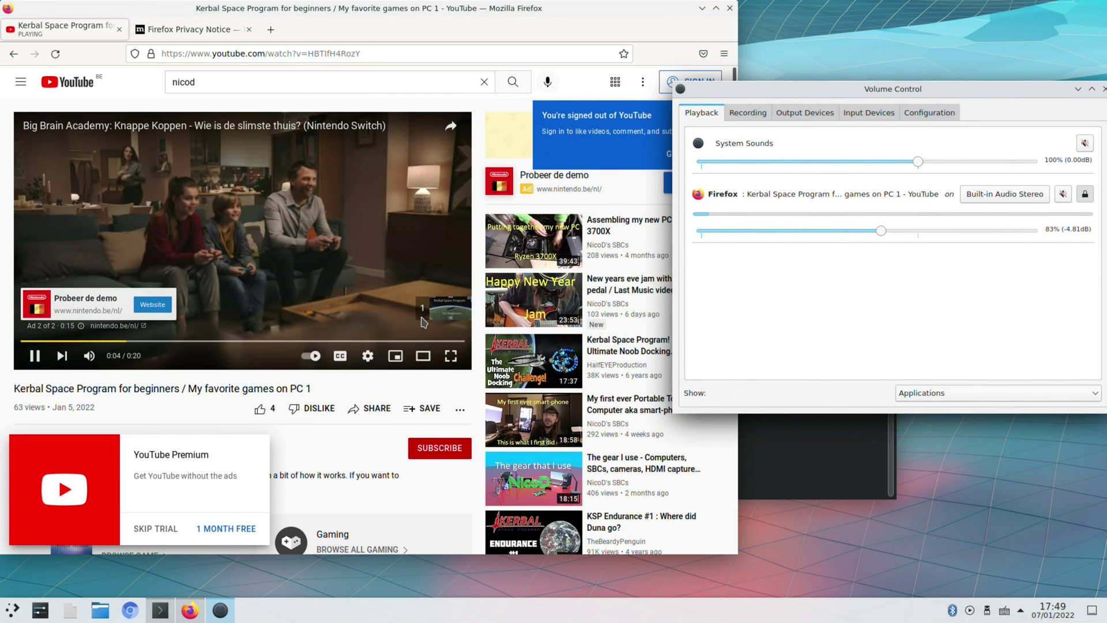
- Start the video, disable the second Built-in Audio profile, and view the Output Devices
left_click(440, 313)
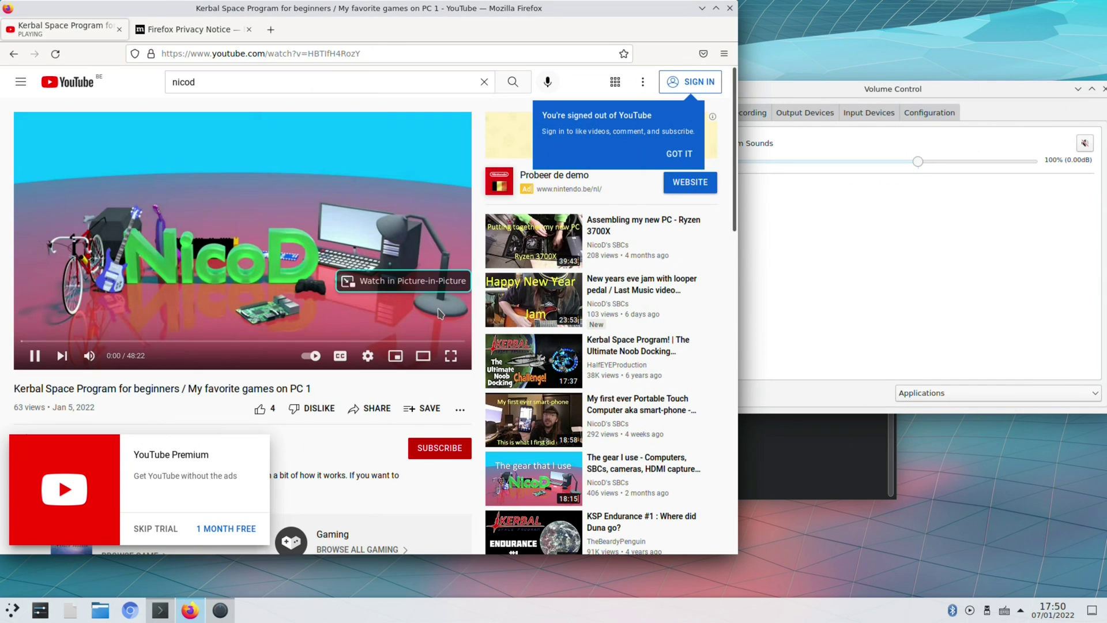
left_click(931, 112)
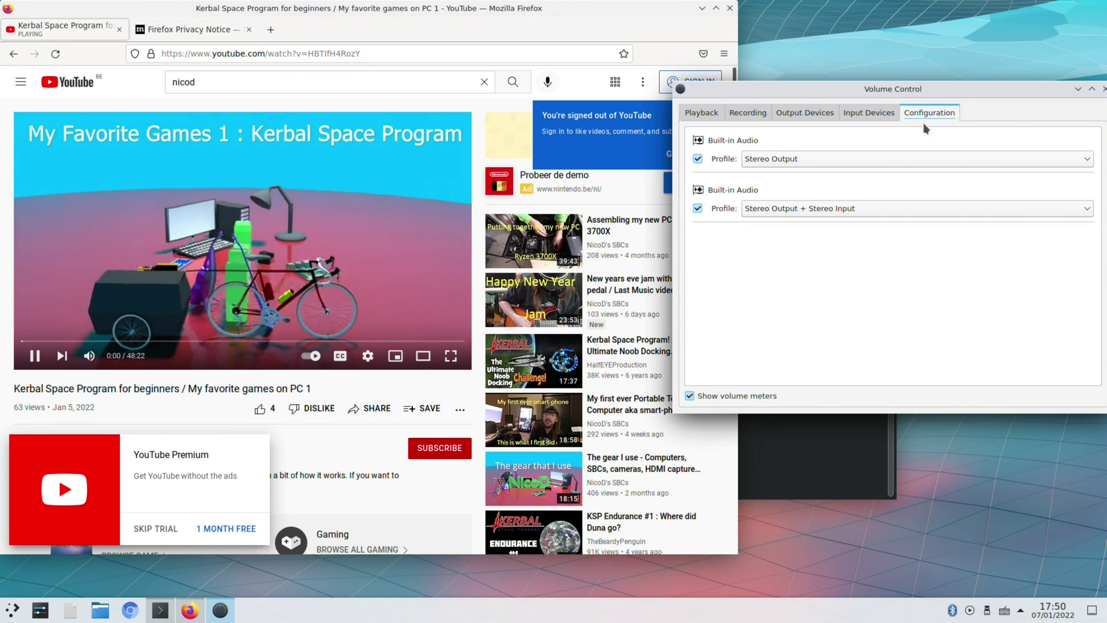
left_click(697, 208)
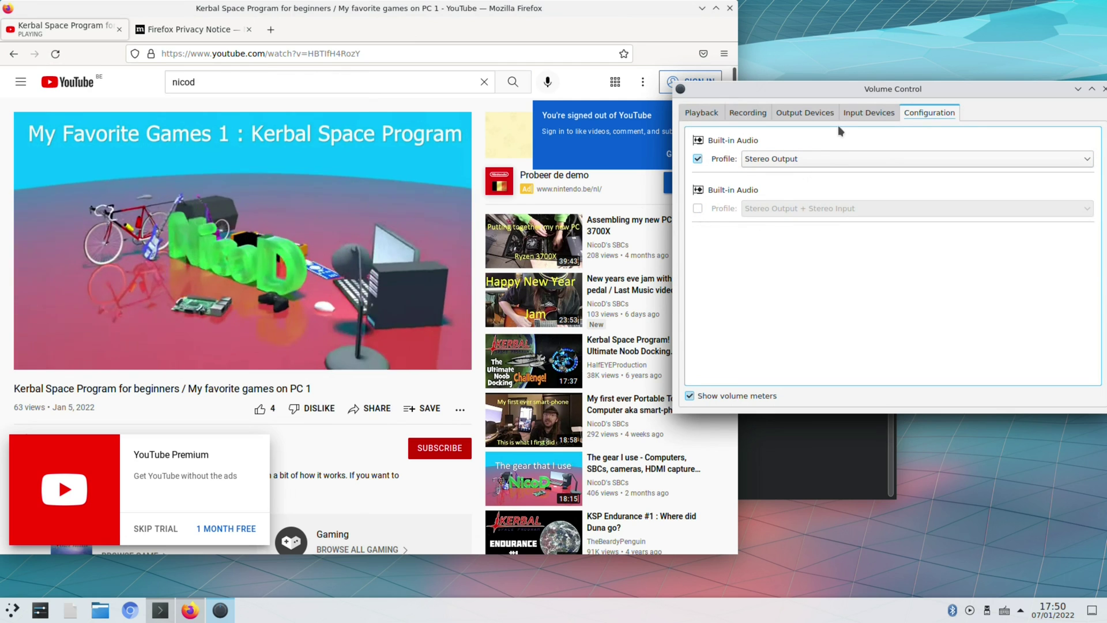
left_click(864, 114)
left_click(809, 114)
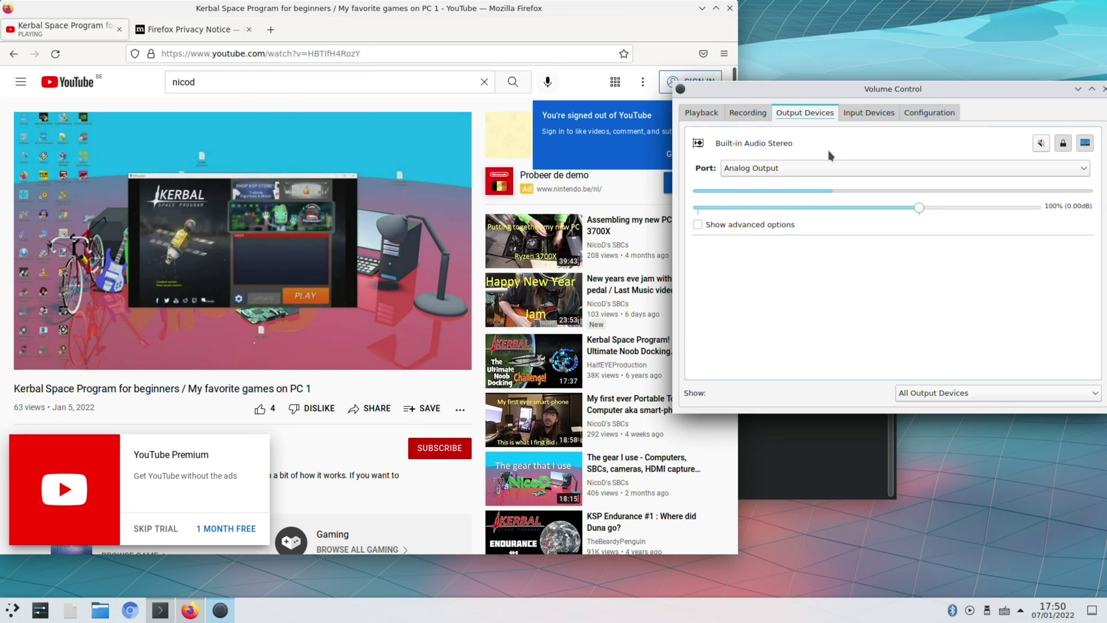
- Keep Analog Output as the output port and lower the YouTube player's own volume
left_click(1054, 165)
left_click(1067, 162)
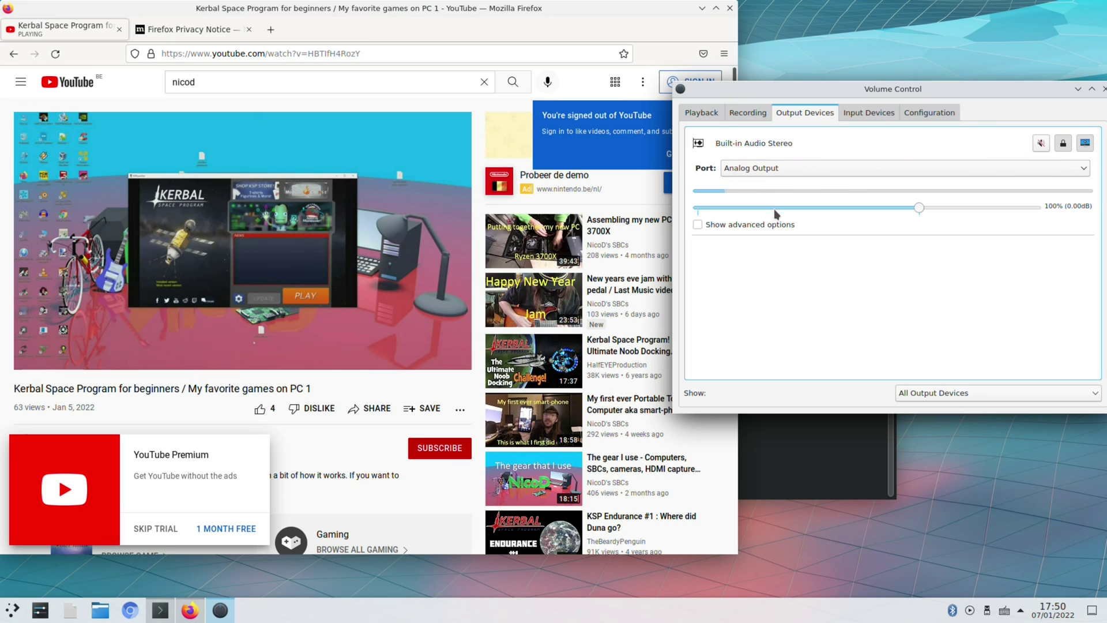
left_click(928, 114)
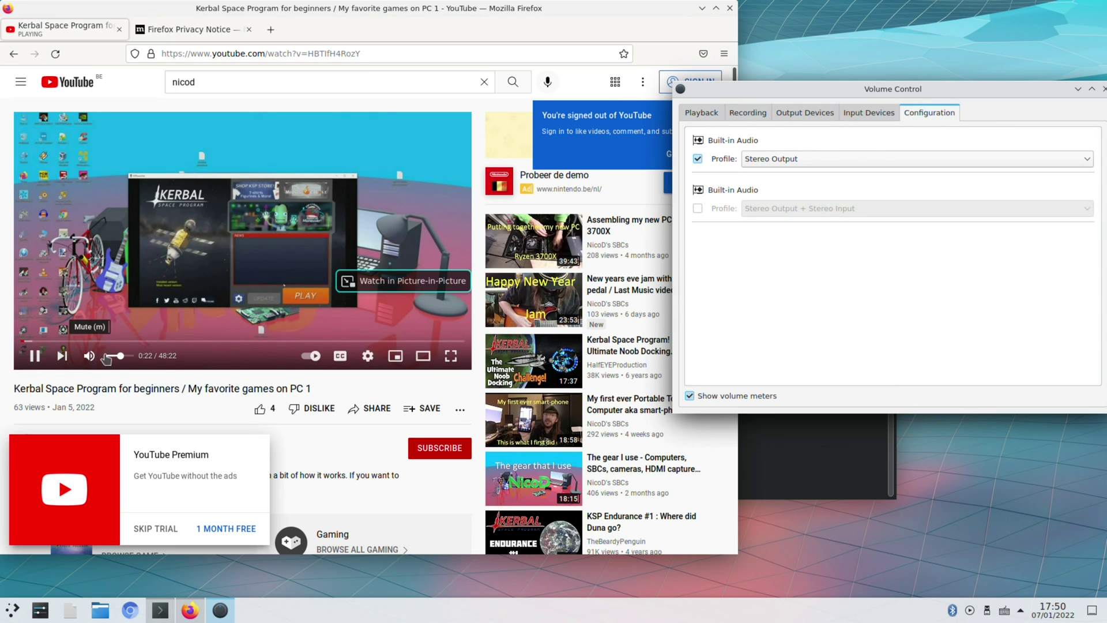
left_click(133, 362)
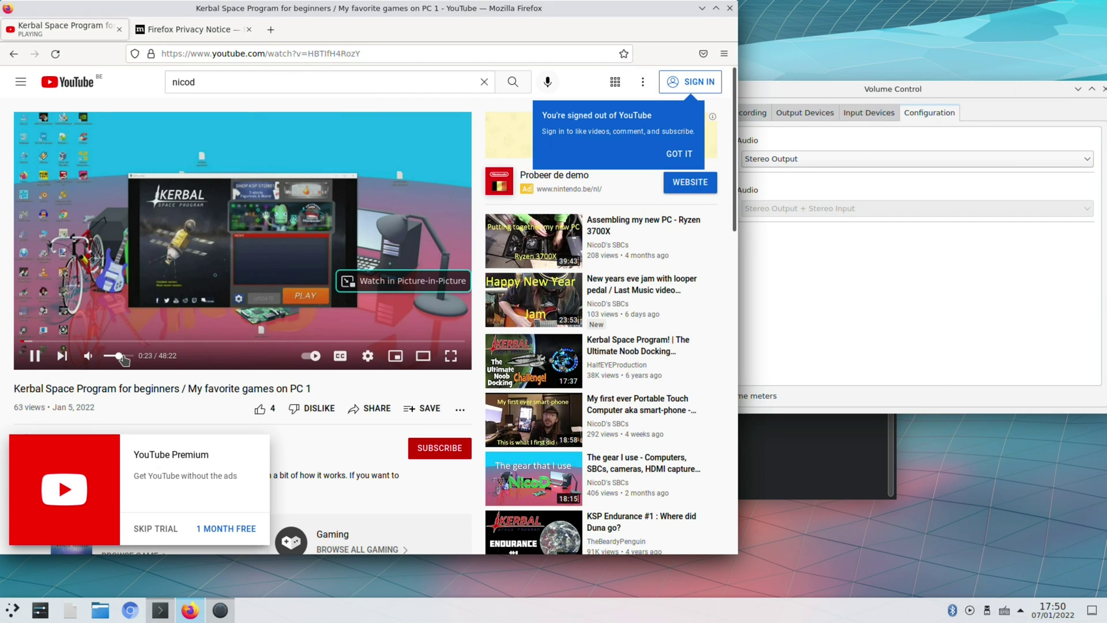
left_click_drag(120, 358, 109, 360)
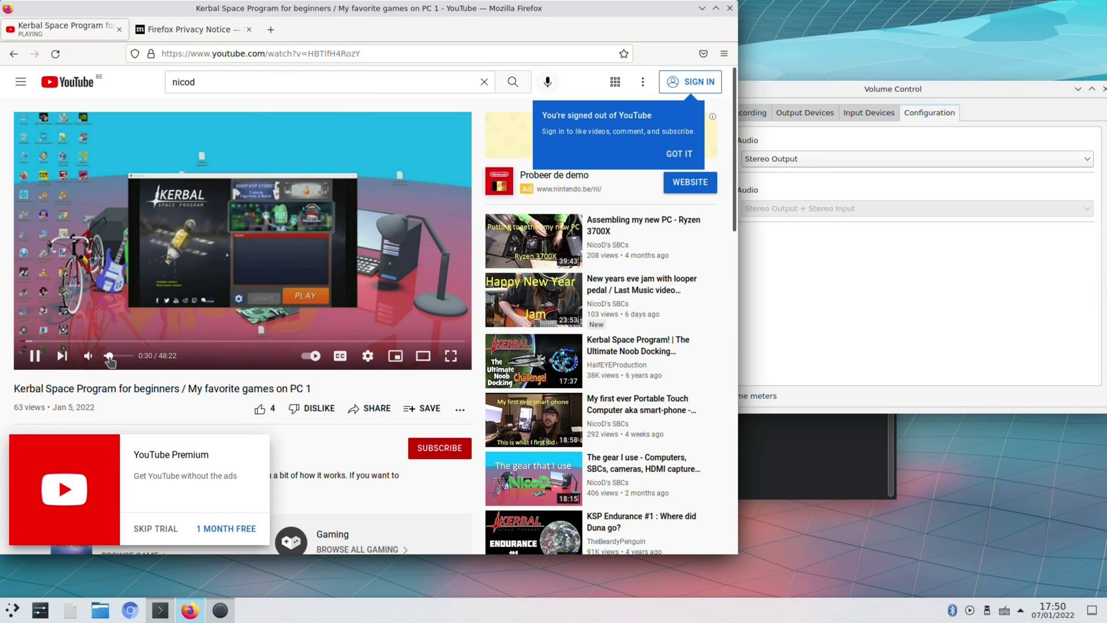
- Set the Built-in Audio Stereo output volume to 50%
left_click(965, 233)
left_click(866, 113)
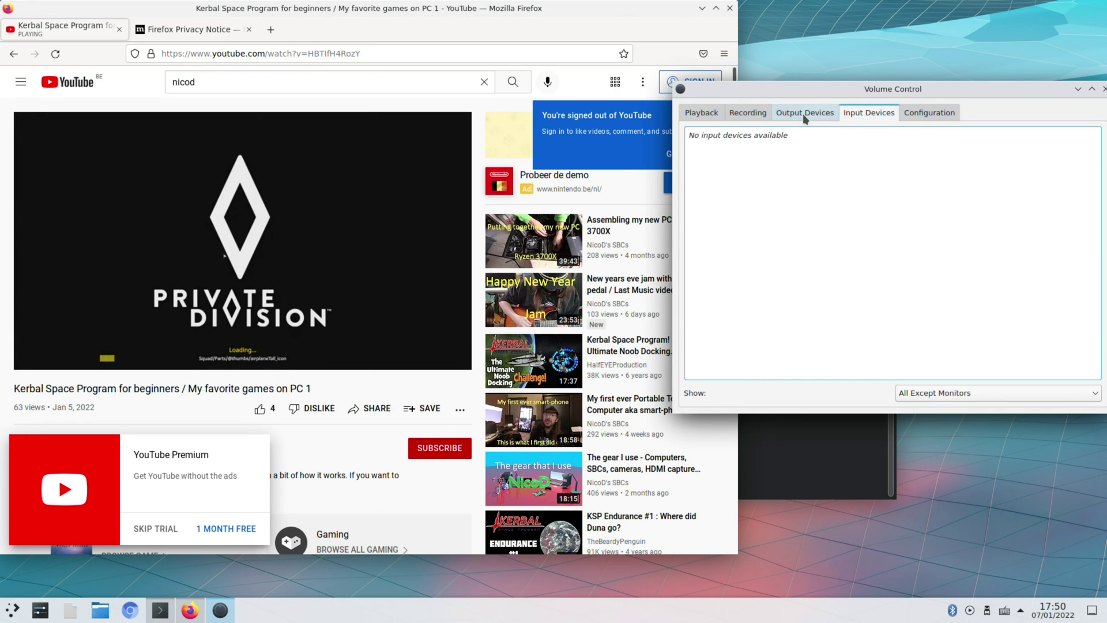
left_click(784, 115)
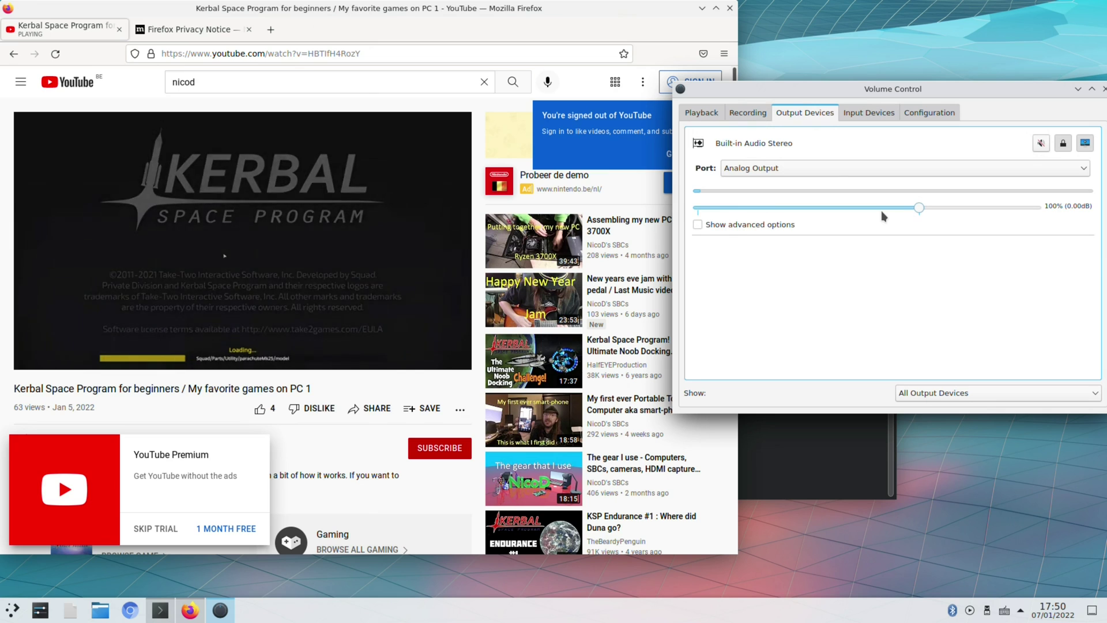
scroll(831, 212, "down", 4)
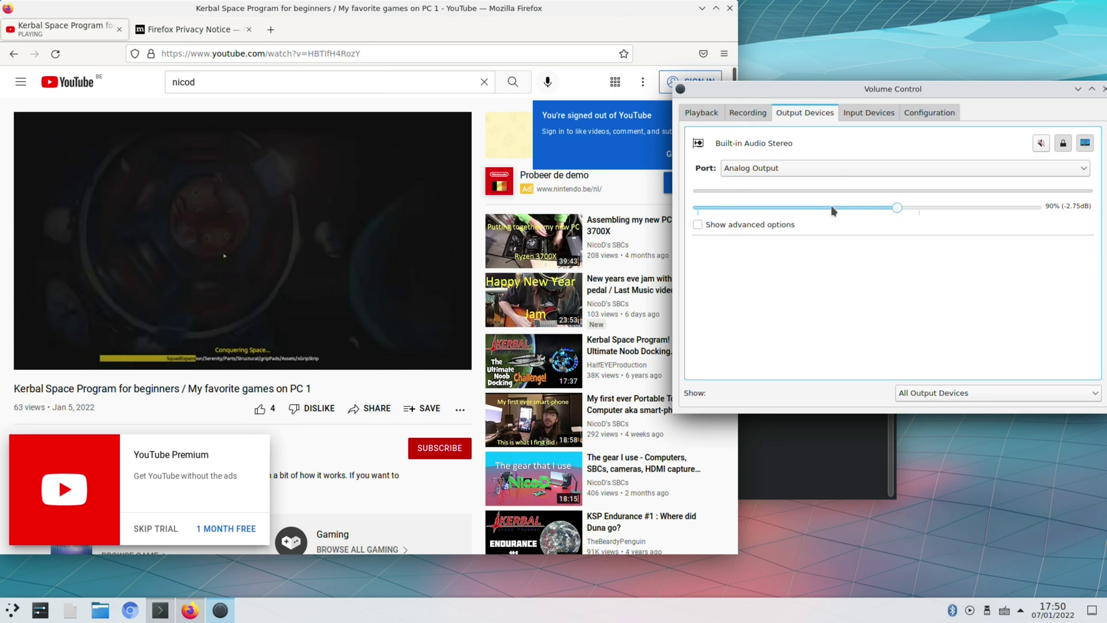
left_click_drag(831, 212, 808, 208)
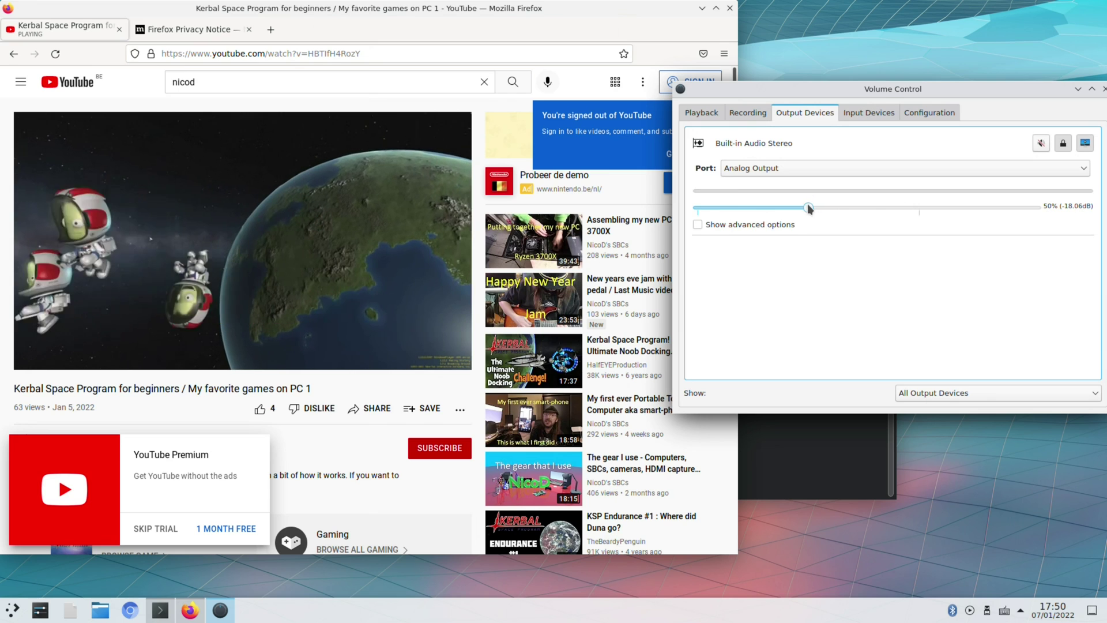
- Set the Firefox playback stream to 50% and bring YouTube back to the front
left_click(701, 112)
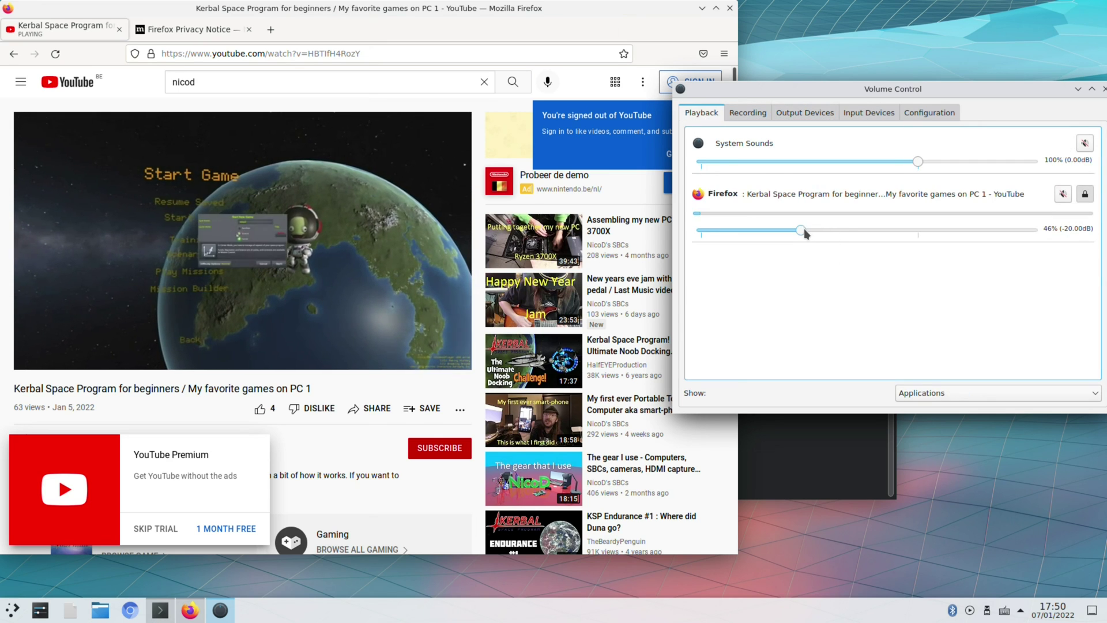
left_click_drag(799, 233, 809, 230)
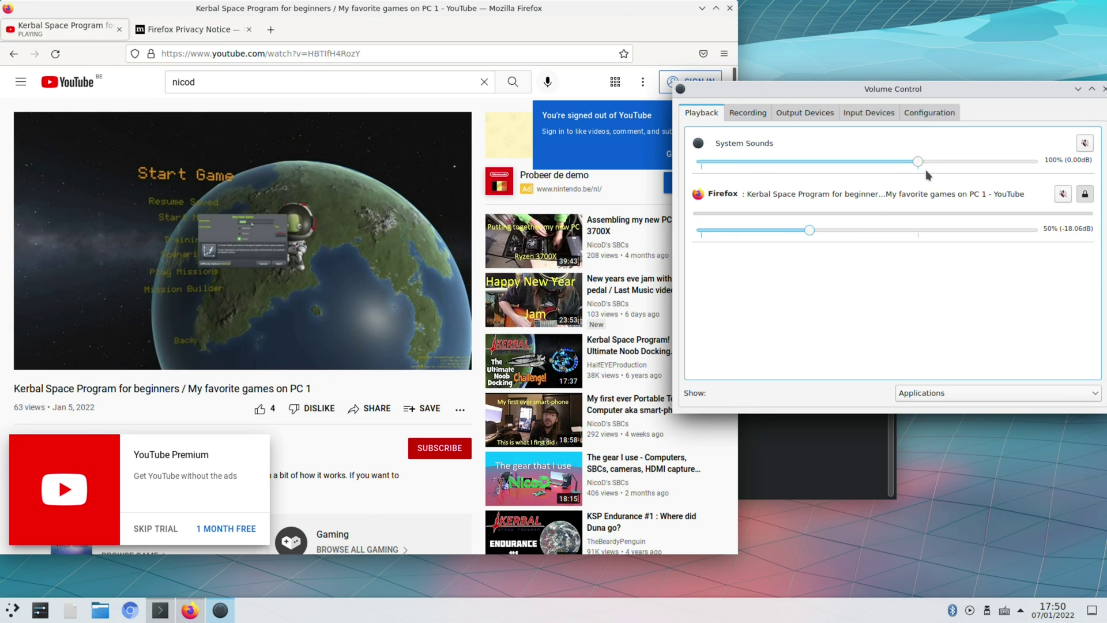
left_click(758, 118)
left_click(804, 113)
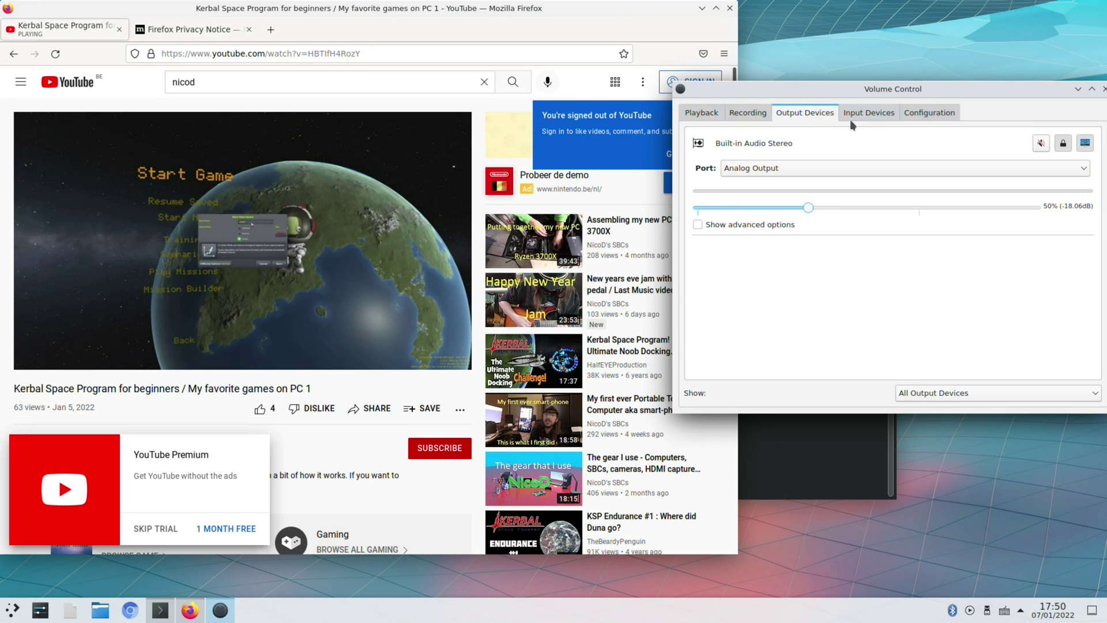
left_click(862, 114)
left_click(931, 115)
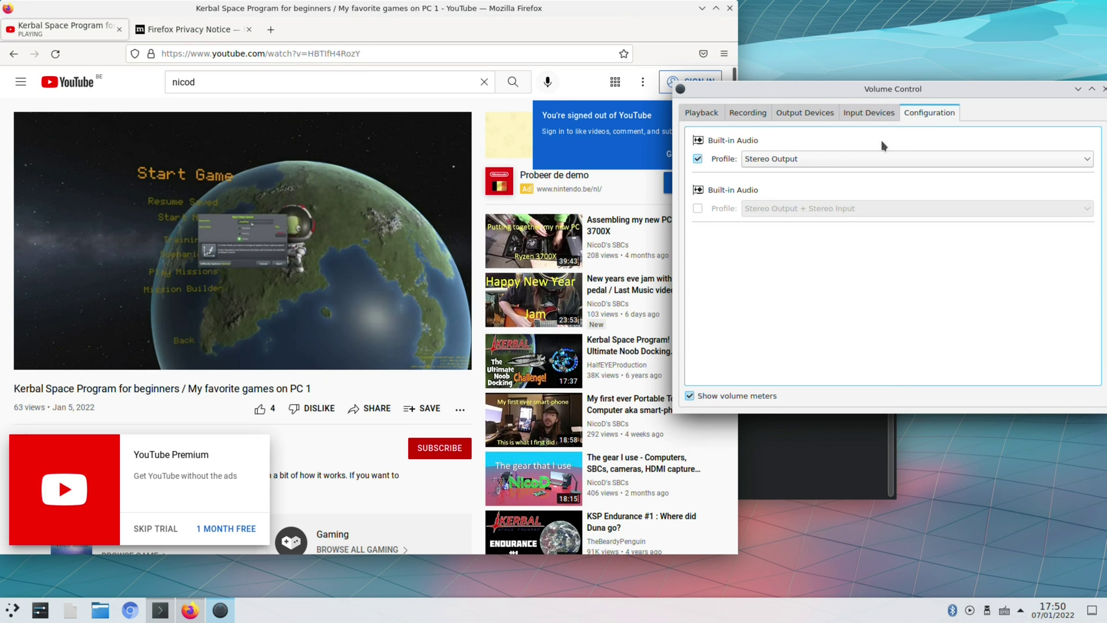
left_click(398, 376)
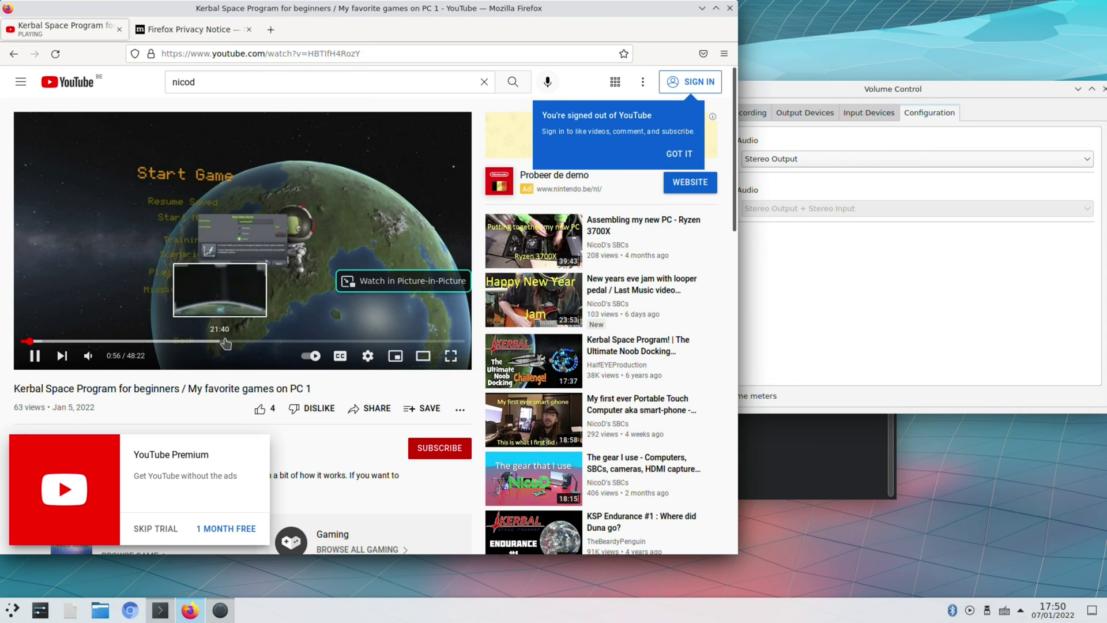
- Jump the video to 22:55 and view the player's Quality options
left_click(231, 342)
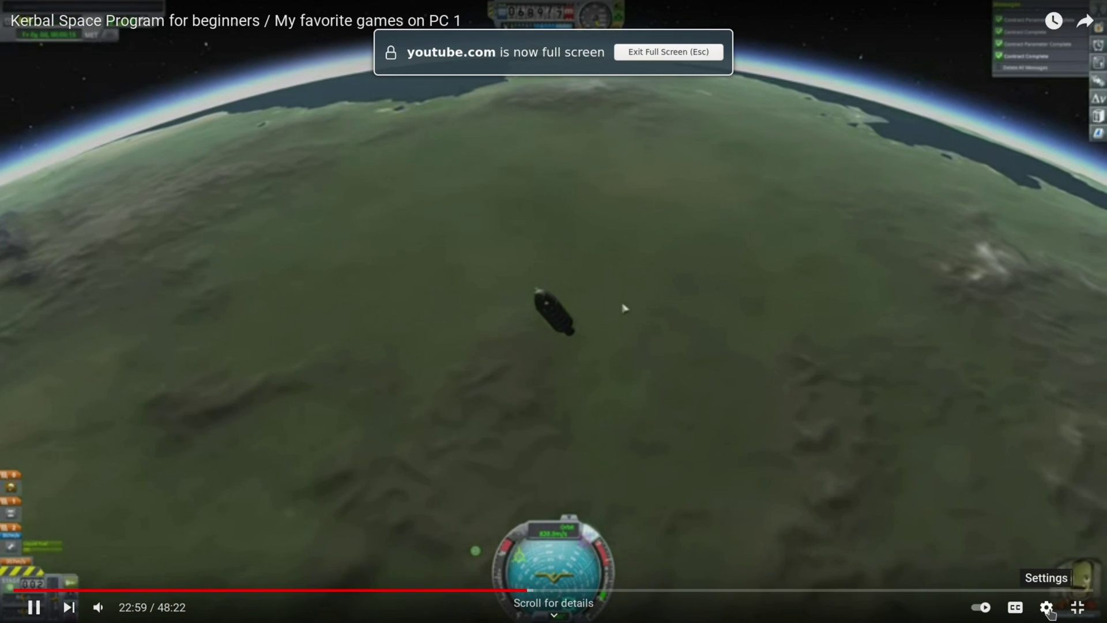
left_click(1046, 607)
left_click(1053, 563)
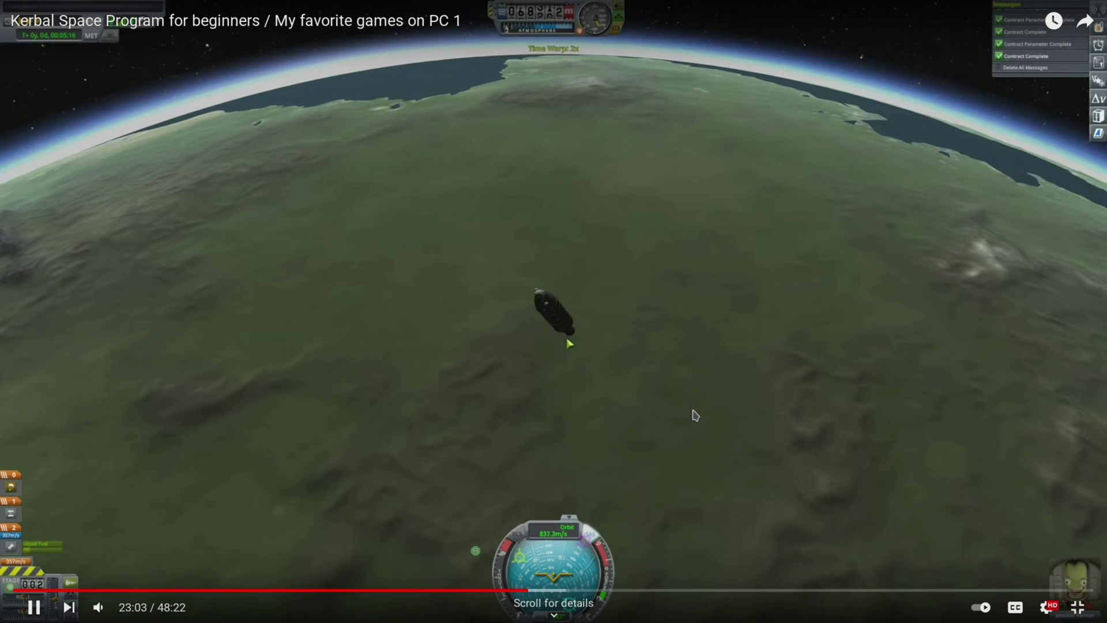
- Show Stats for nerds, reporting 1920x1080@30 playback, then exit full screen
right_click(698, 413)
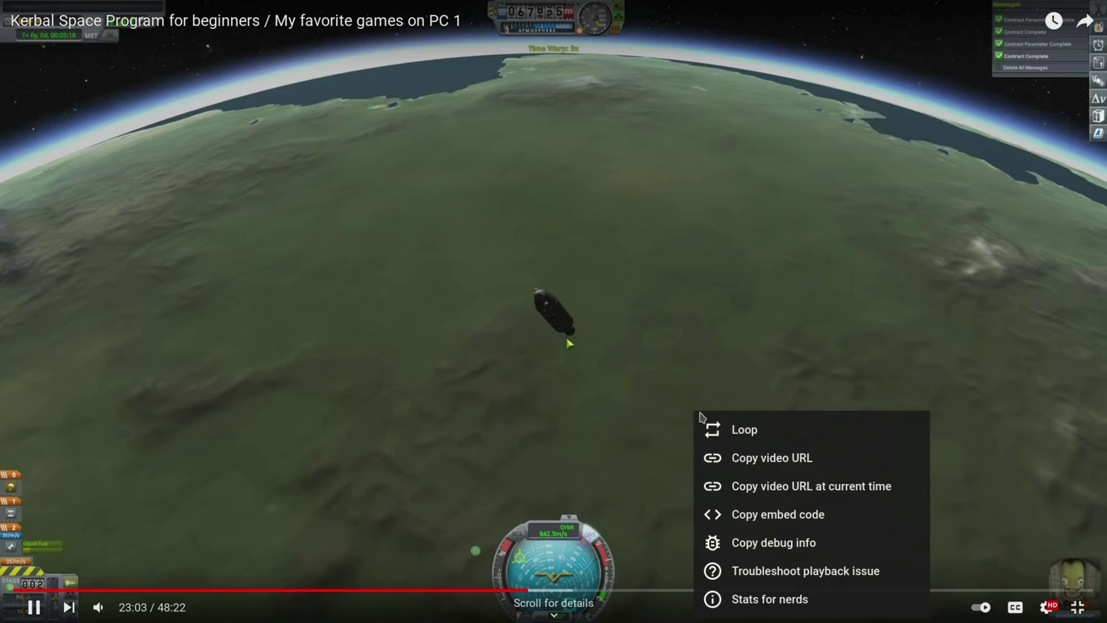
left_click(756, 600)
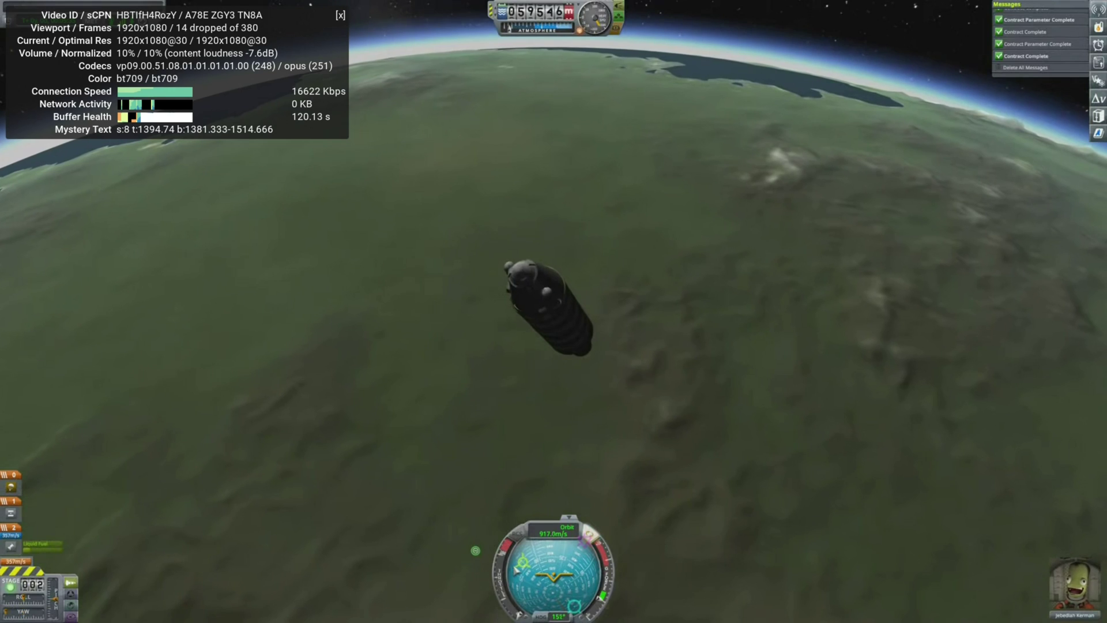
left_click(1079, 610)
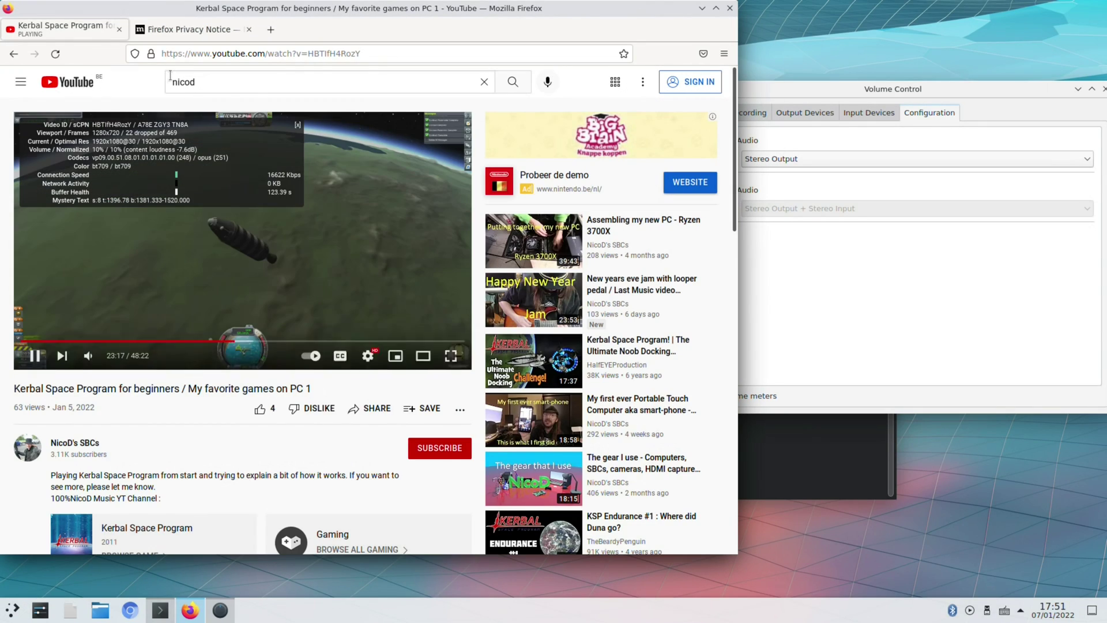
- Close the YouTube tab, Firefox, the volume mixer and the Konsole terminal
left_click(119, 29)
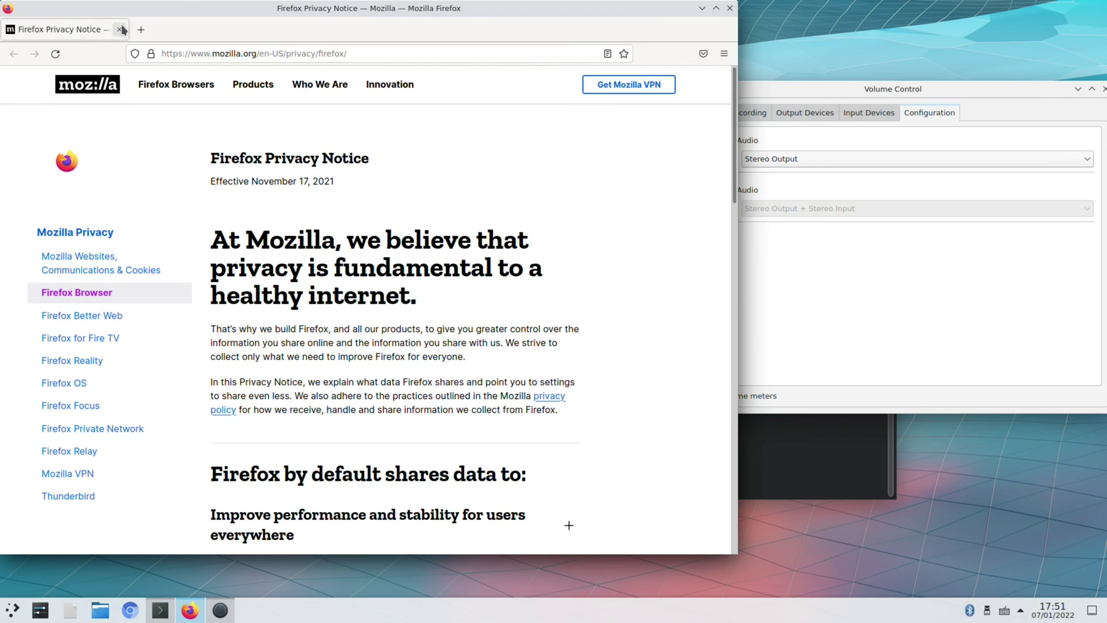
left_click(729, 8)
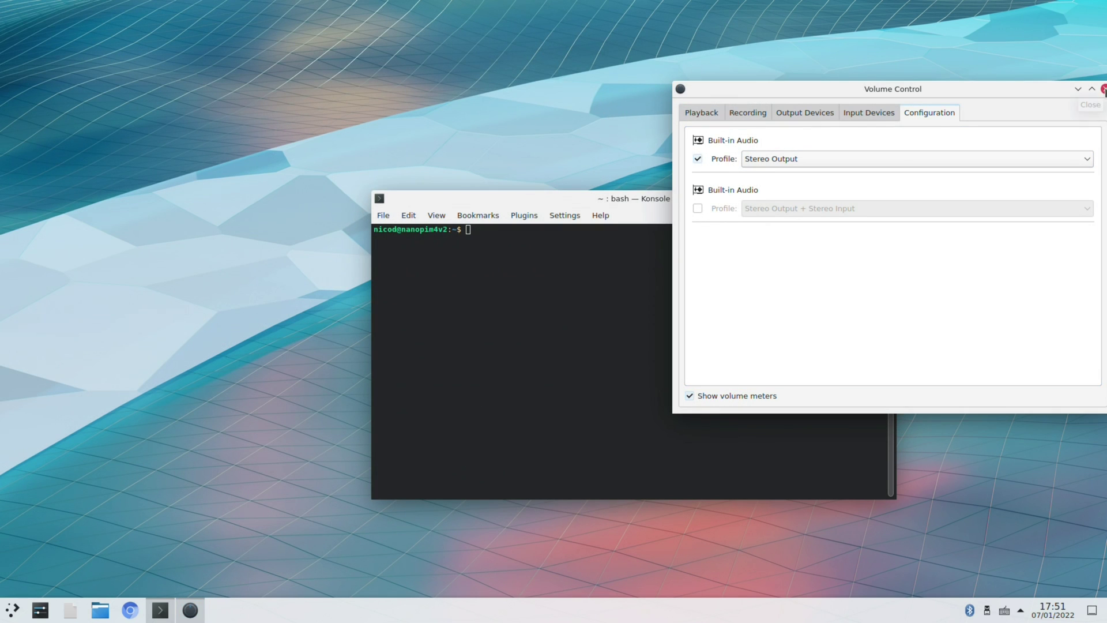
left_click(1103, 90)
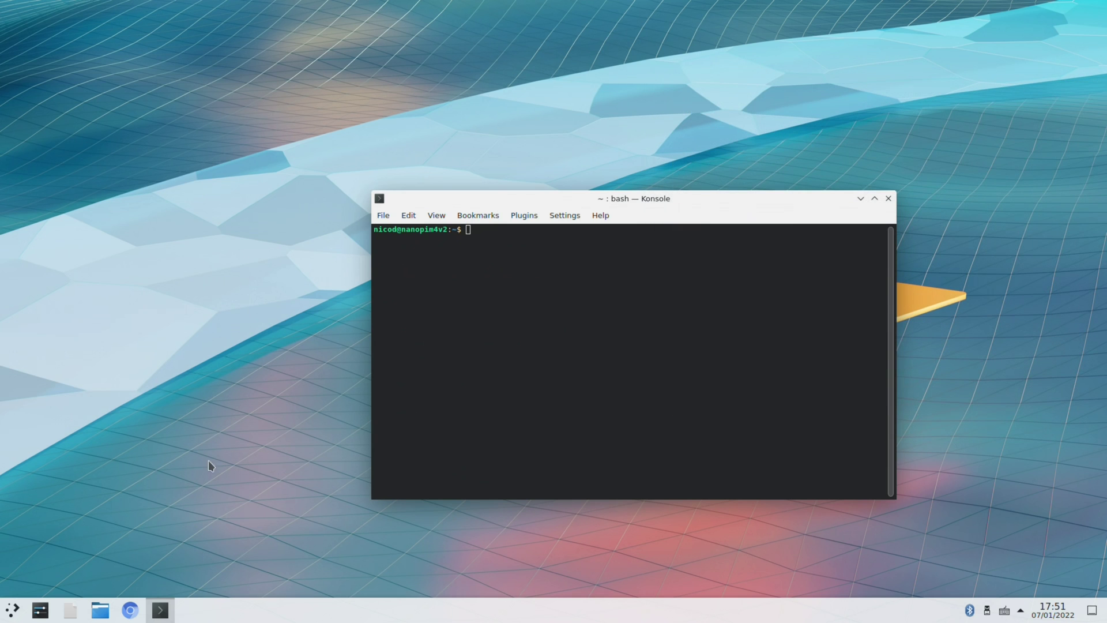
left_click(888, 199)
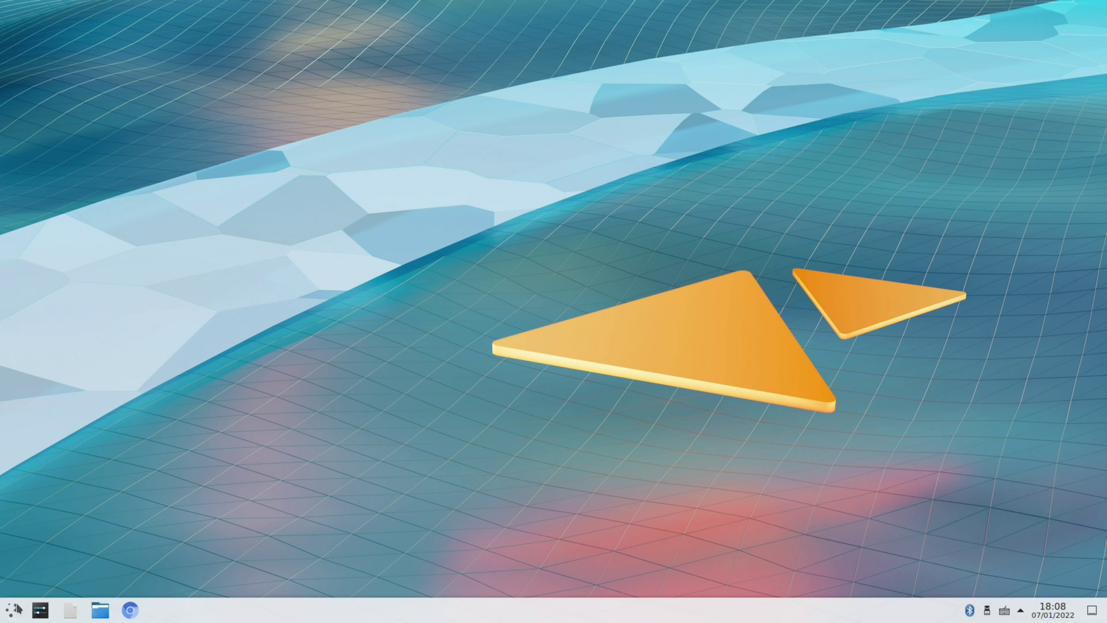
- Open google.com in Chromium, accept the cookie terms, and search for 'armbian download'
left_click(138, 606)
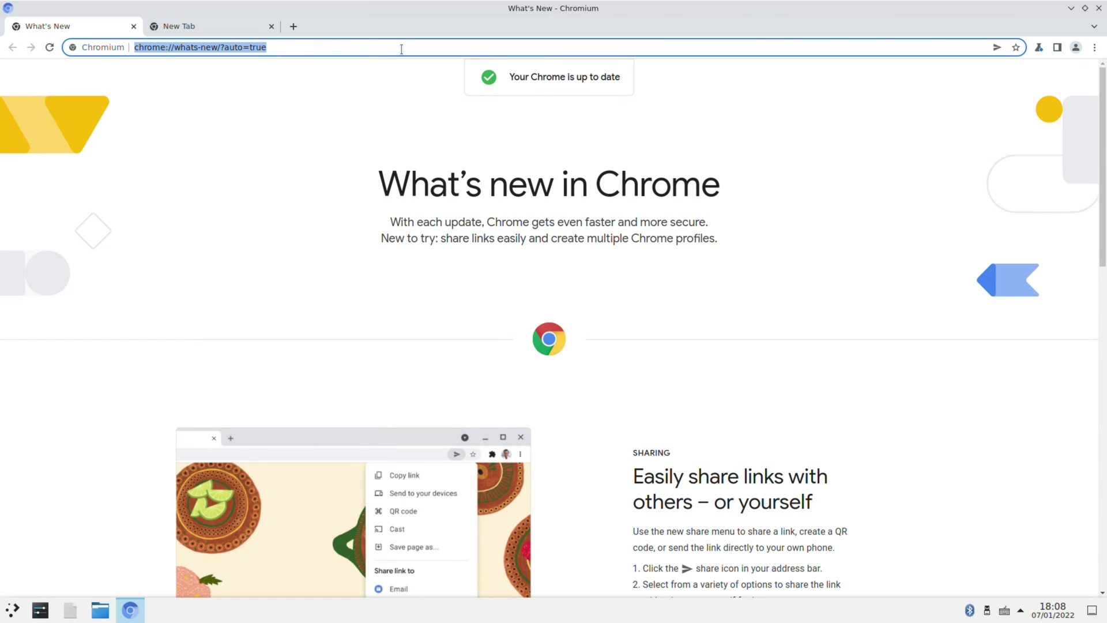
type("google")
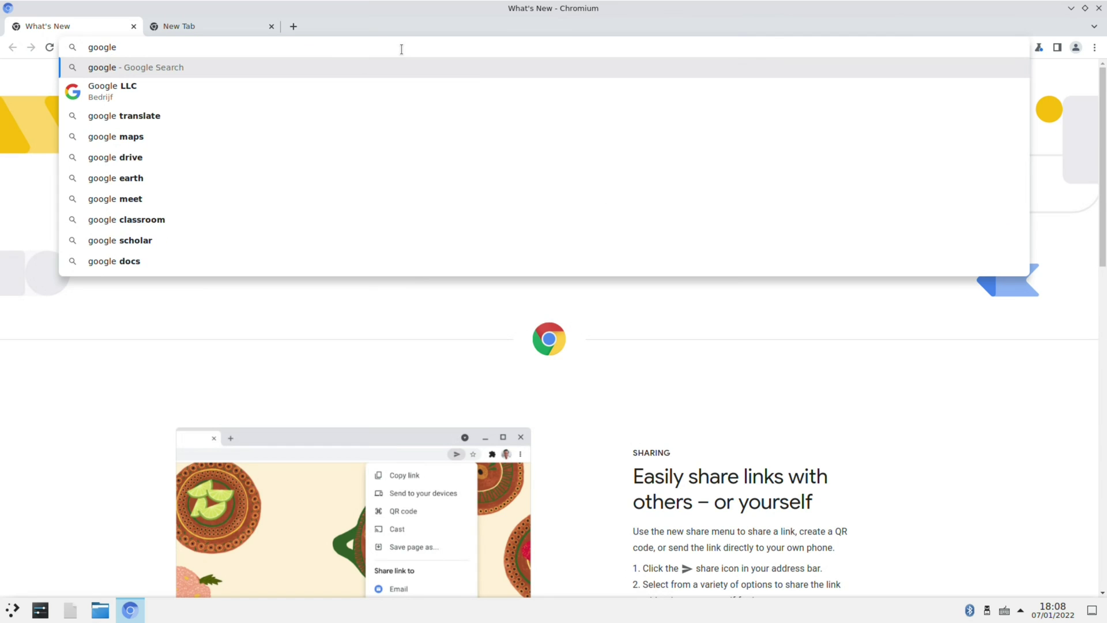
type(".")
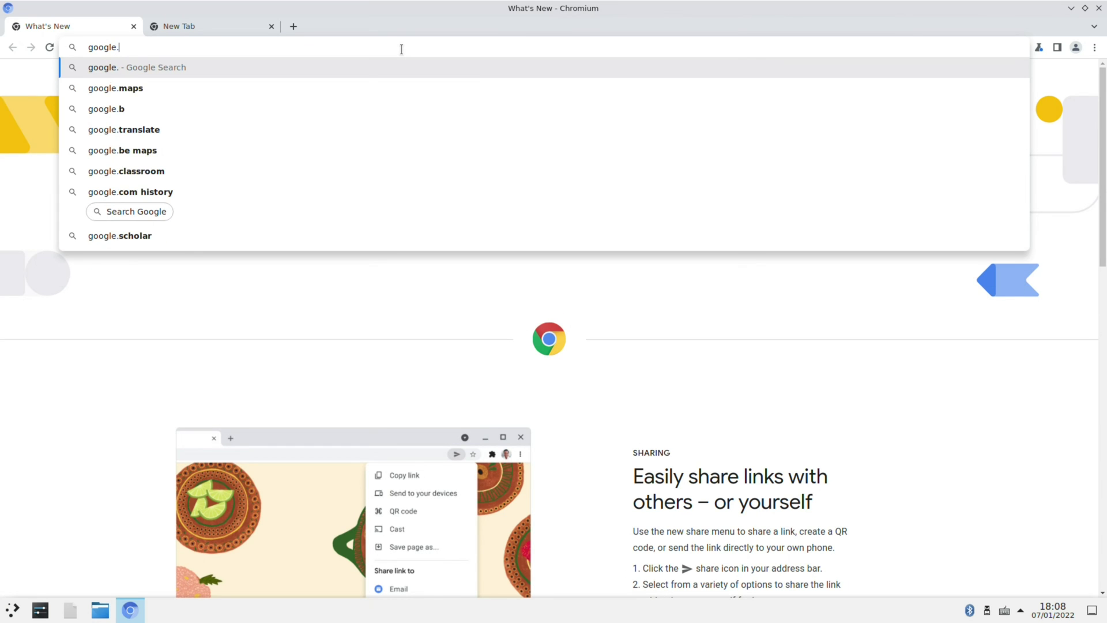
type("com")
key("Return")
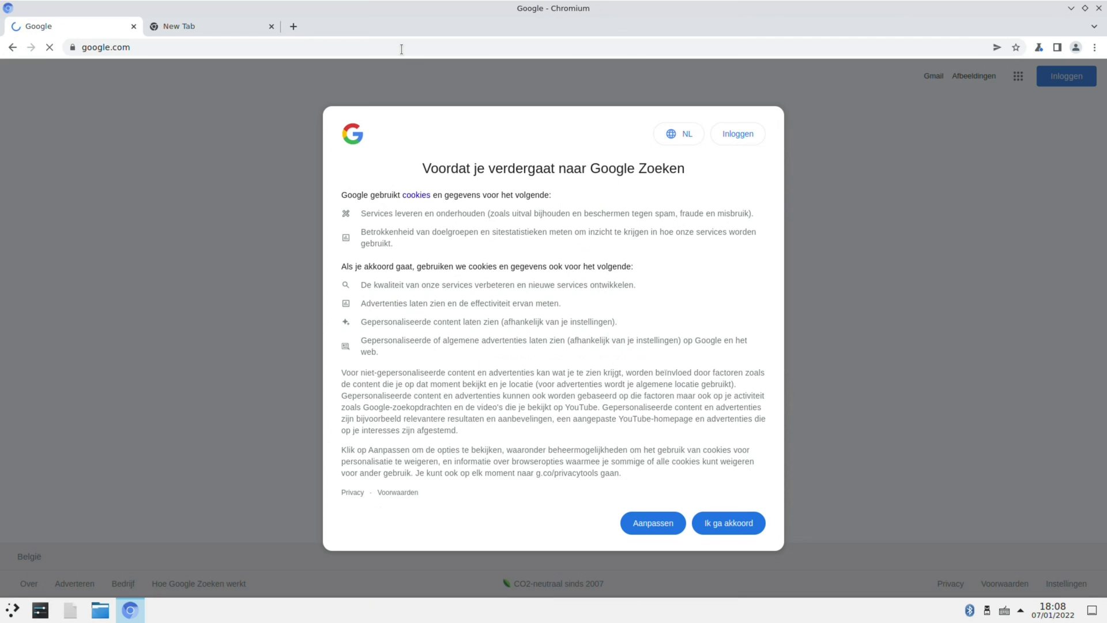
left_click(729, 523)
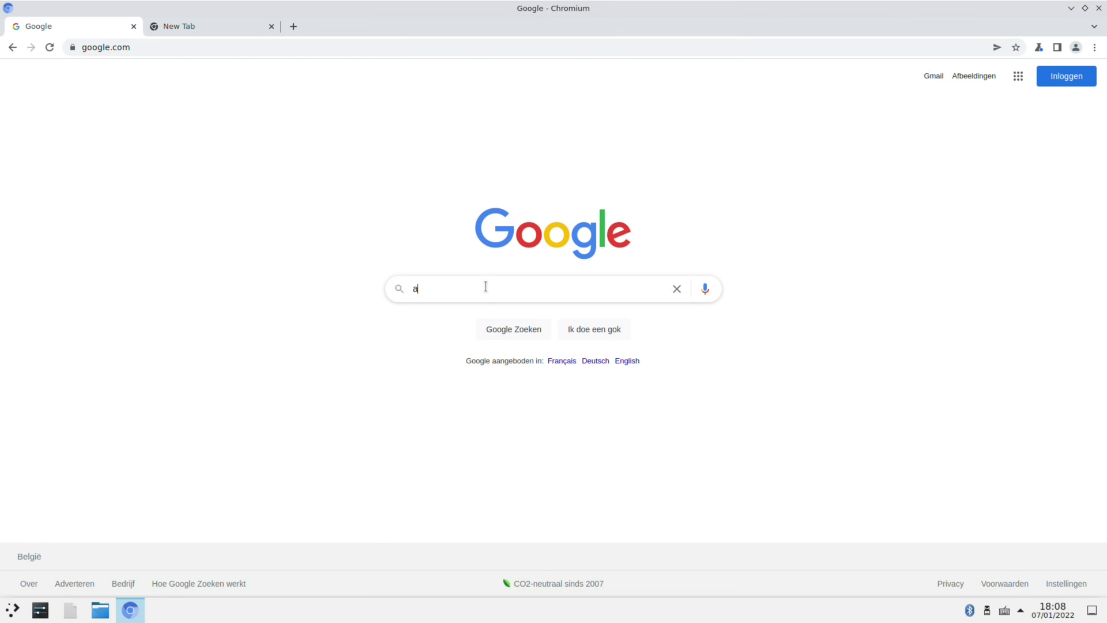
type("rmbian ")
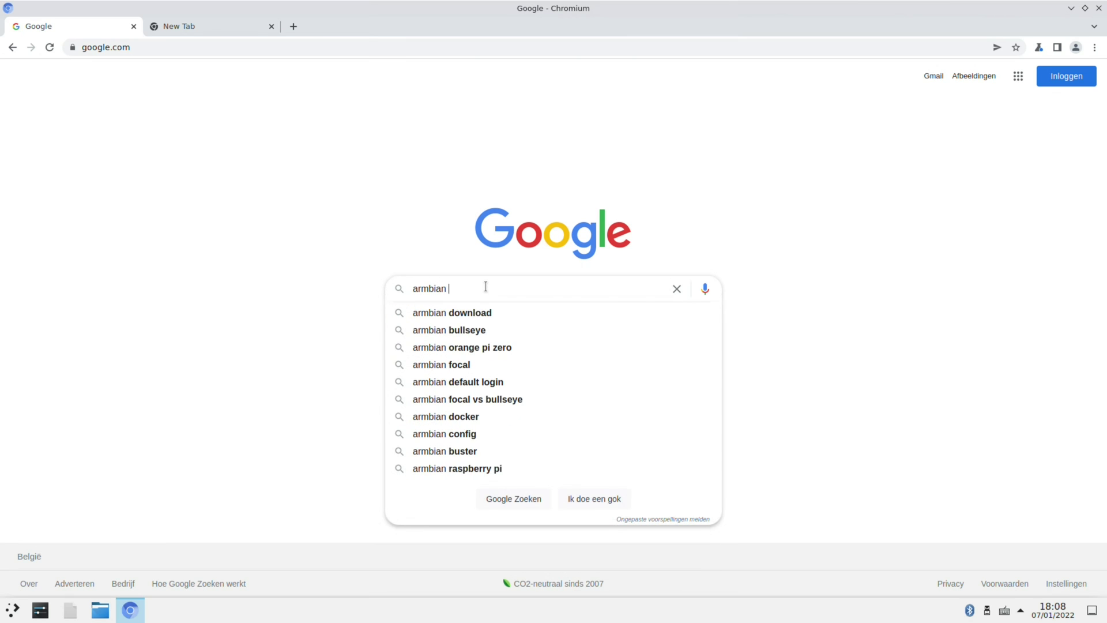
type("download")
key("Return")
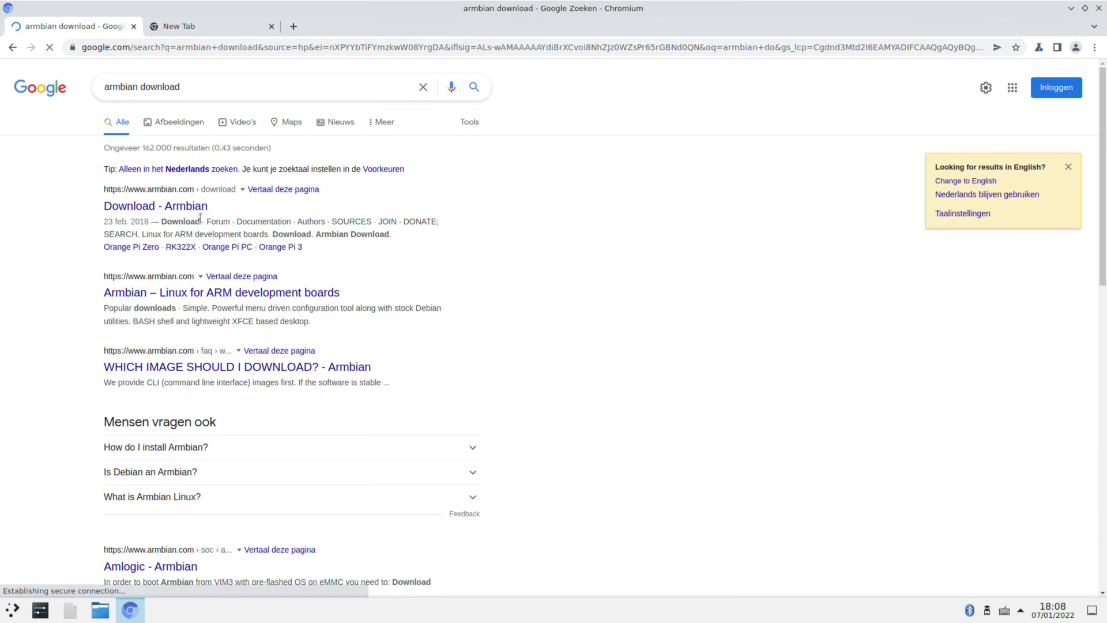
- Open the Download - Armbian result and scroll its supported boards list toward Nanopi M4 V2
left_click(184, 214)
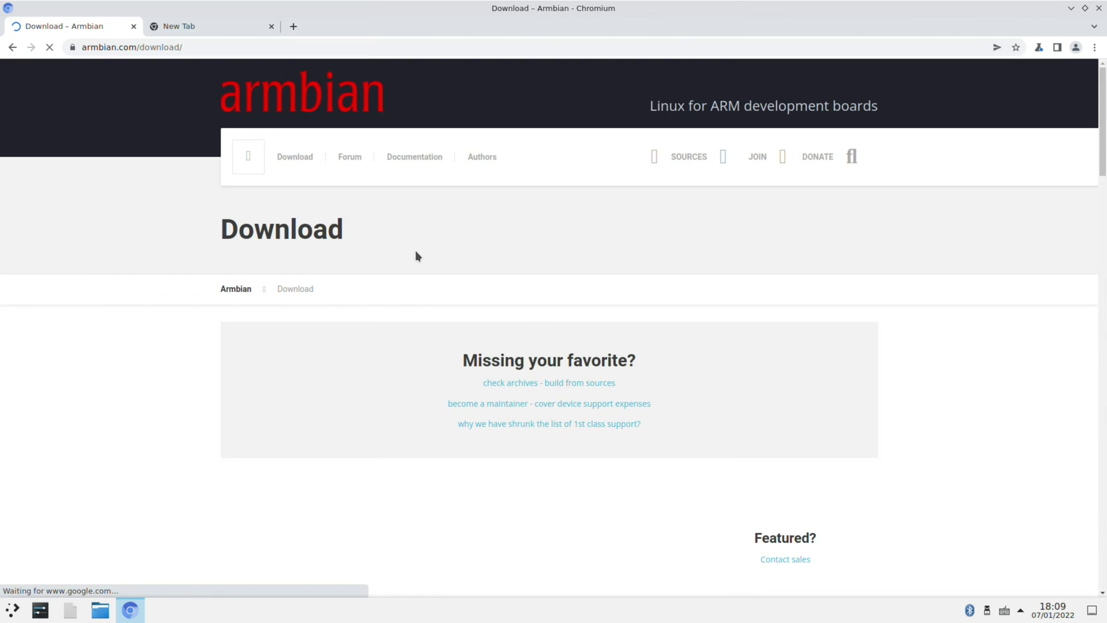
left_click(288, 165)
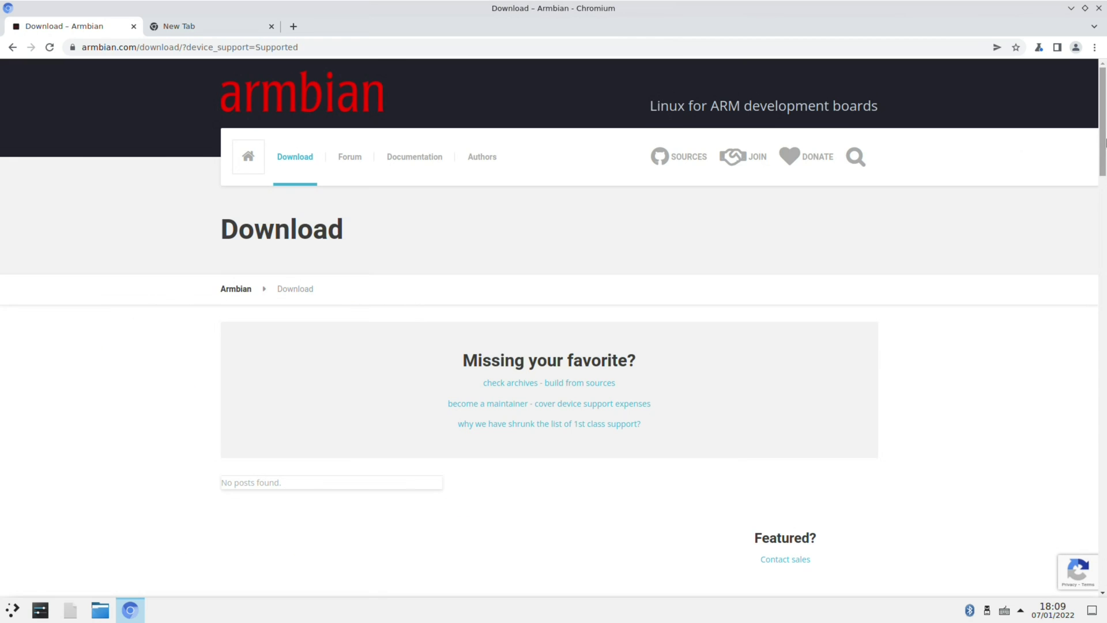
scroll(1093, 288, "down", 10)
scroll(1094, 271, "down", 4)
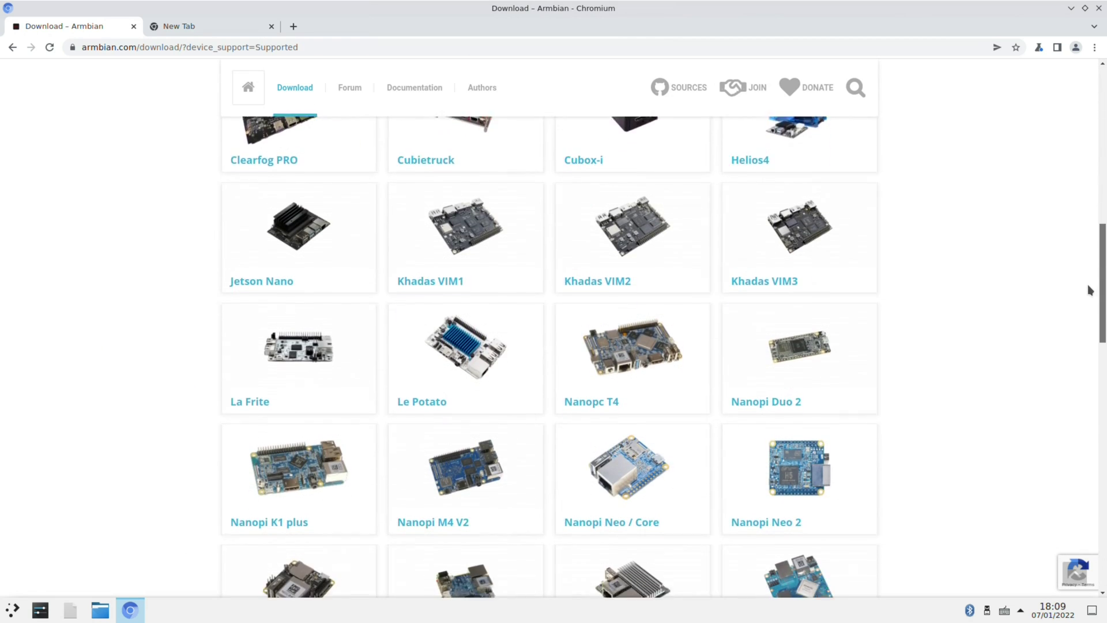